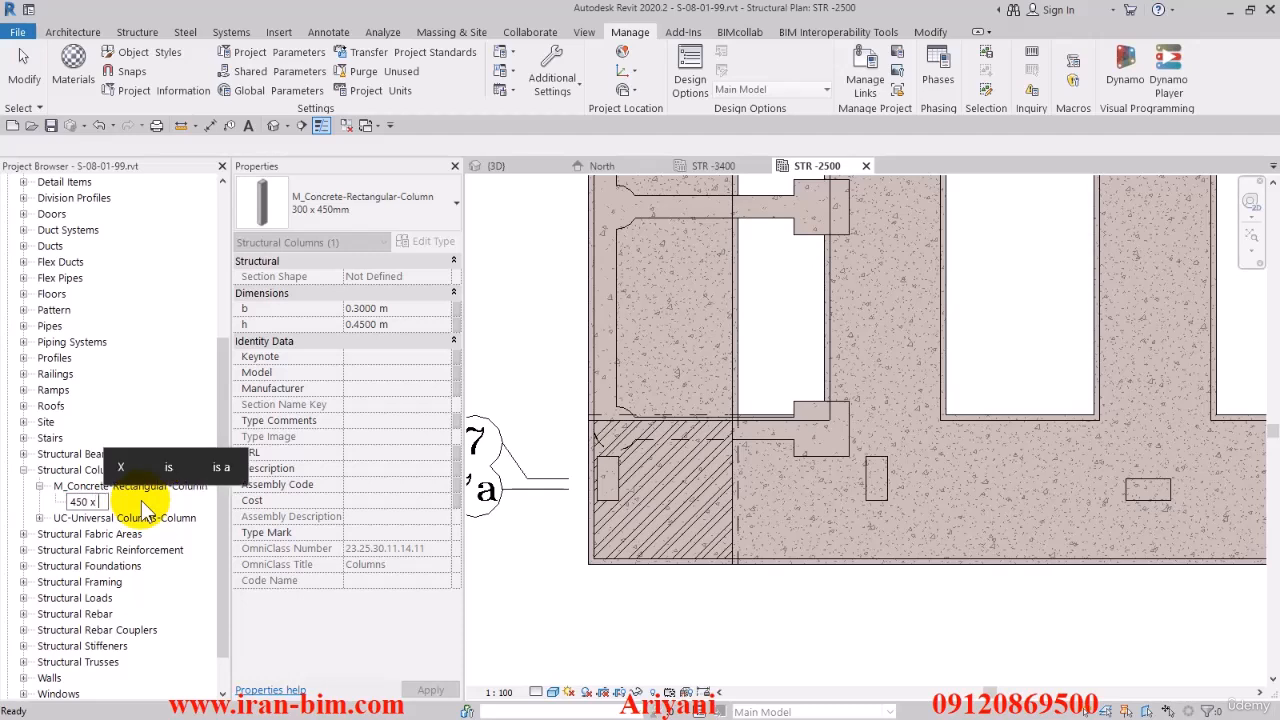
# Rename the rectangular concrete column type to 450 x 900 mm and set its b to 0.45 m and h to 0.90 m
pyautogui.write('900 mm')
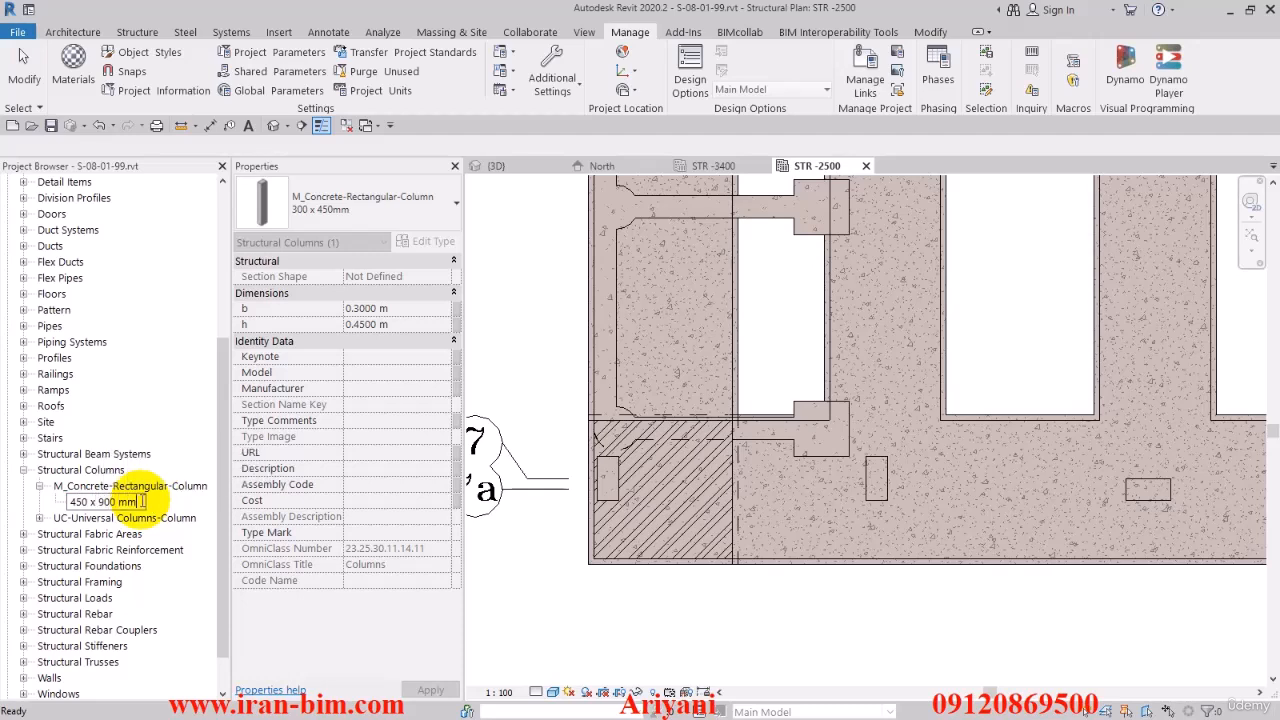
pyautogui.press('Return')
pyautogui.doubleClick(110, 502)
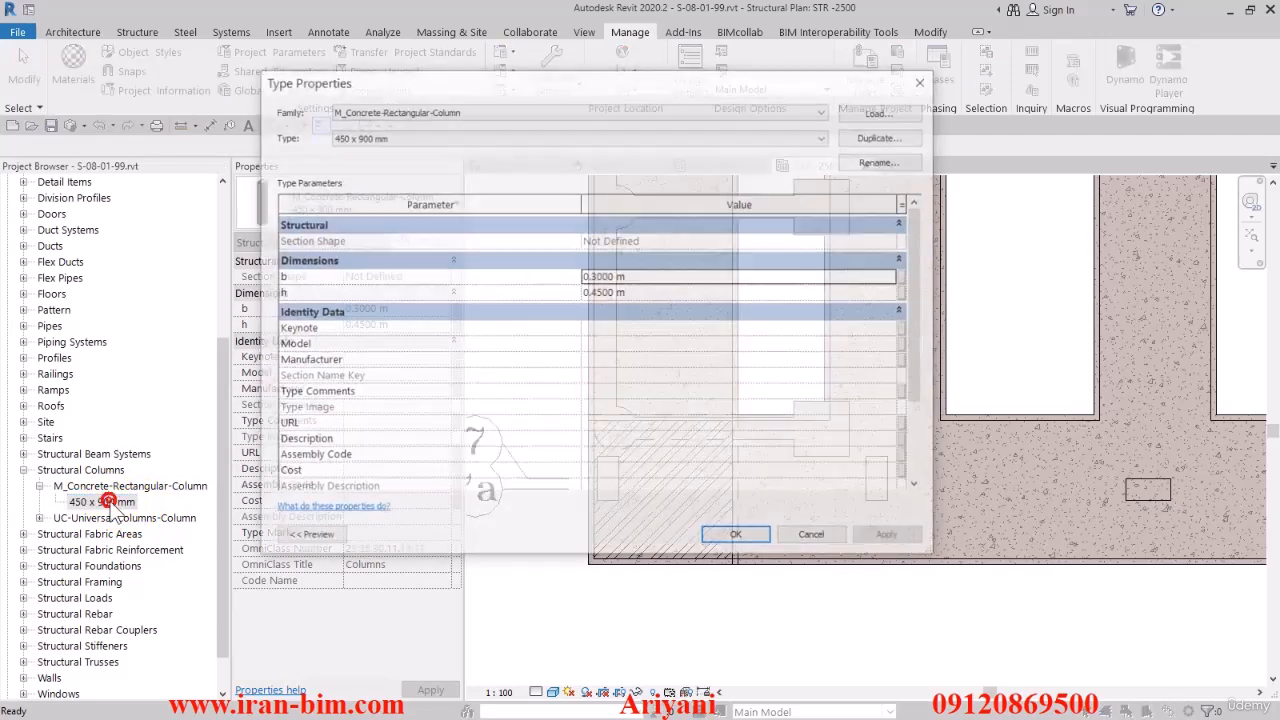
pyautogui.click(645, 276)
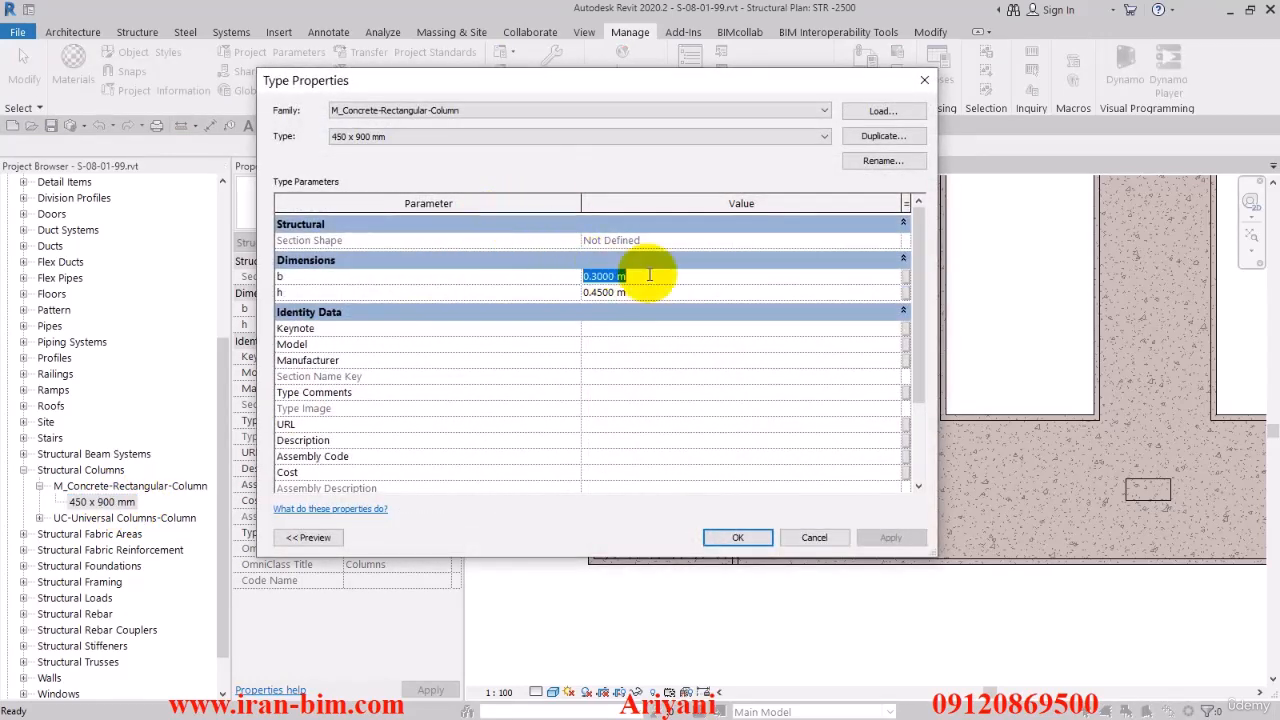
pyautogui.write('0.45')
pyautogui.click(645, 292)
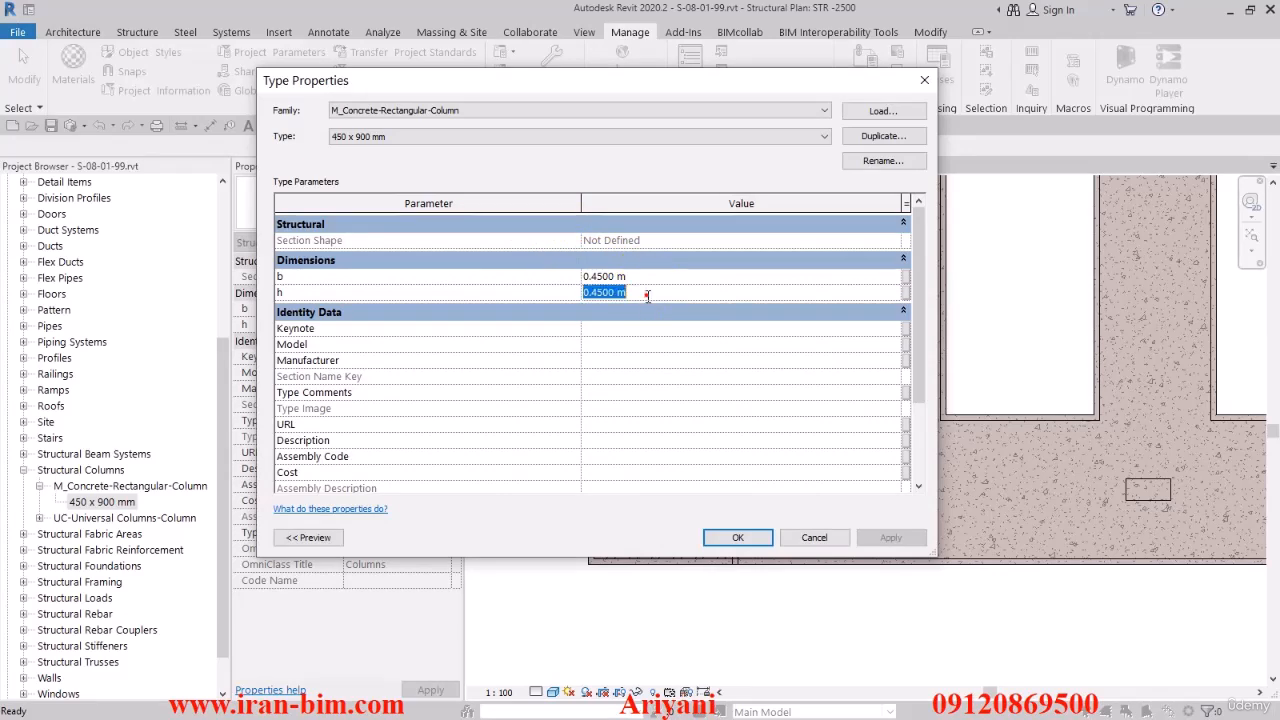
pyautogui.write('0.90')
pyautogui.click(500, 373)
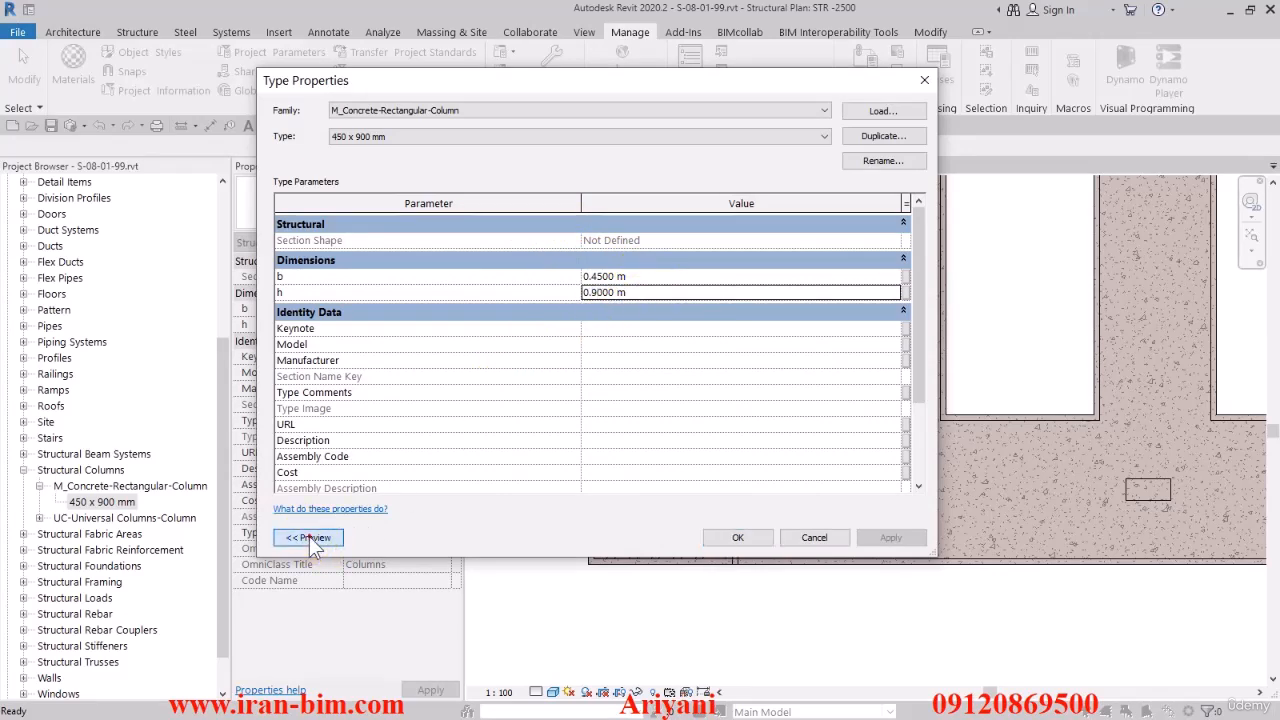
# Show the 3D preview of the 450 x 900 mm column type, view it from another angle and apply the dimensions
pyautogui.click(309, 537)
pyautogui.click(1055, 537)
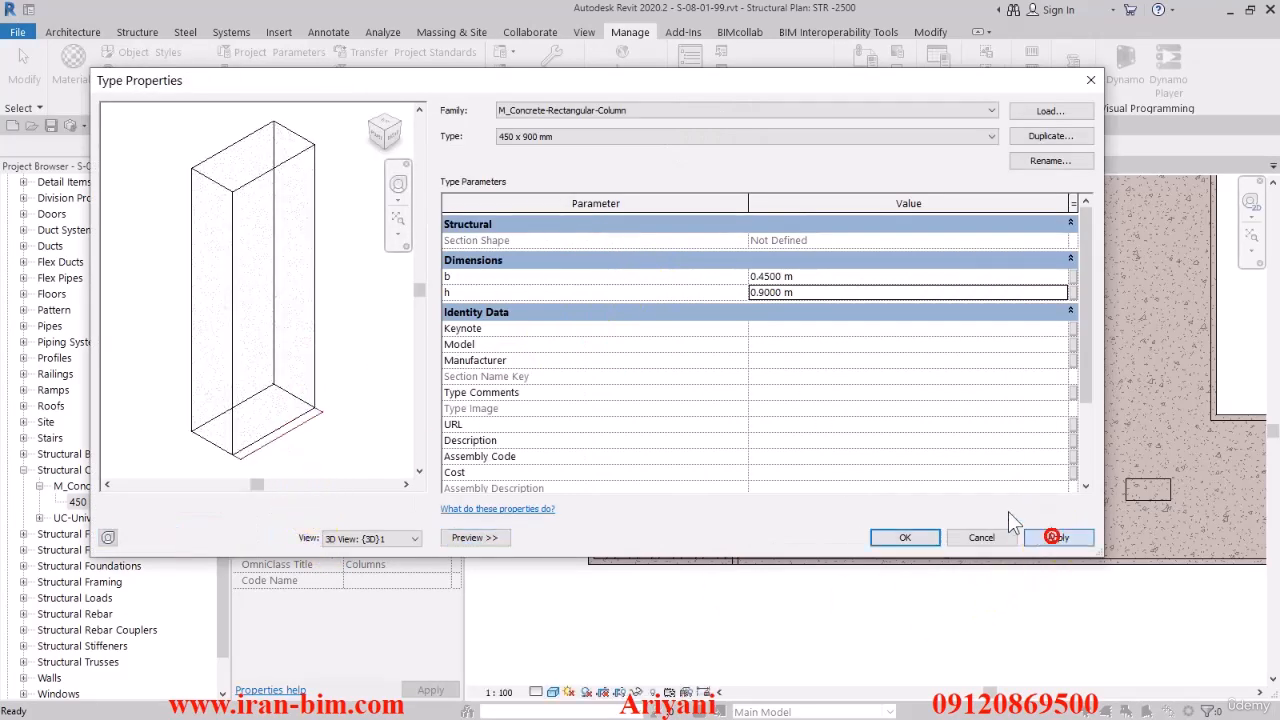
pyautogui.click(378, 121)
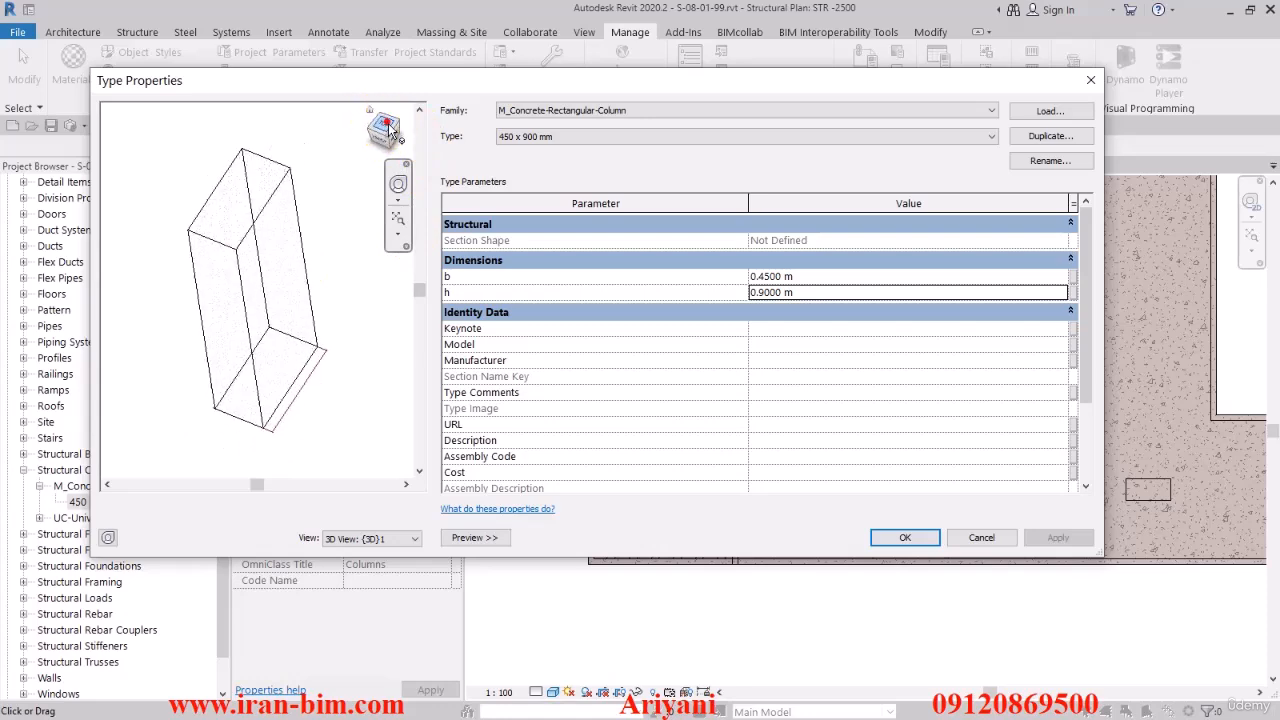
pyautogui.click(885, 540)
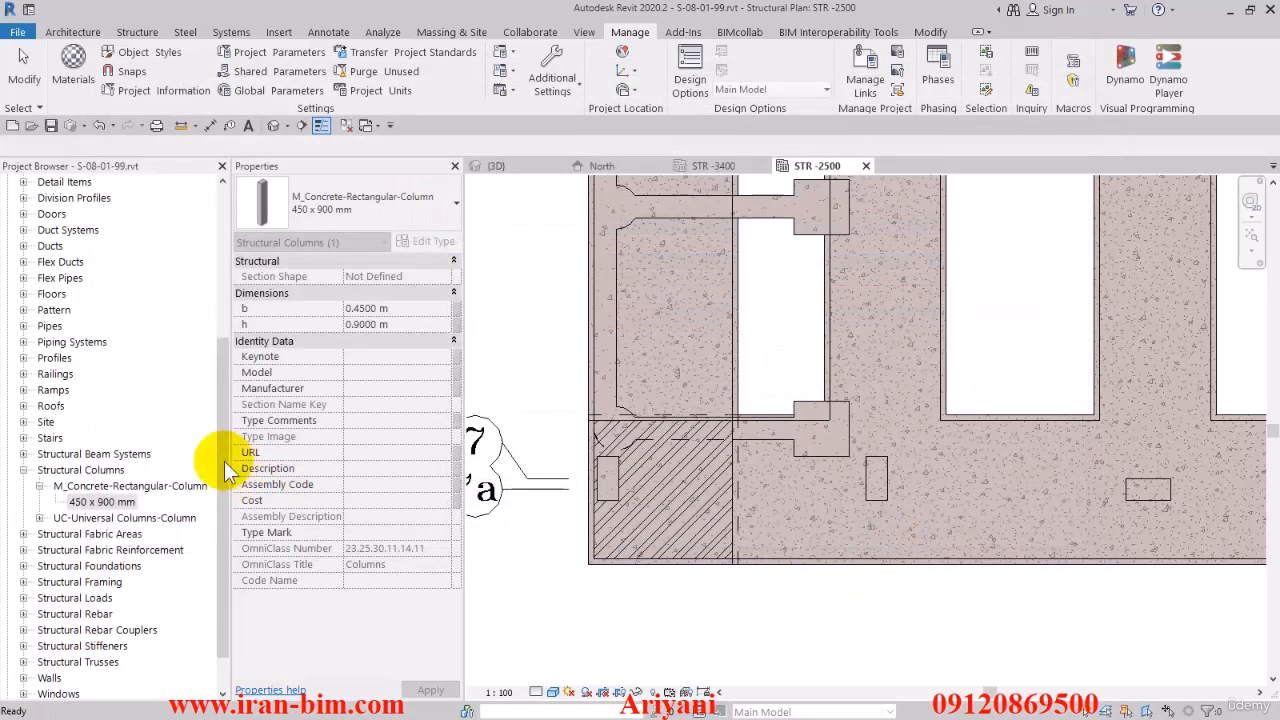
# Duplicate the 450 x 900 mm column type and name the copy 450 x 800 mm
pyautogui.rightClick(122, 506)
pyautogui.click(160, 511)
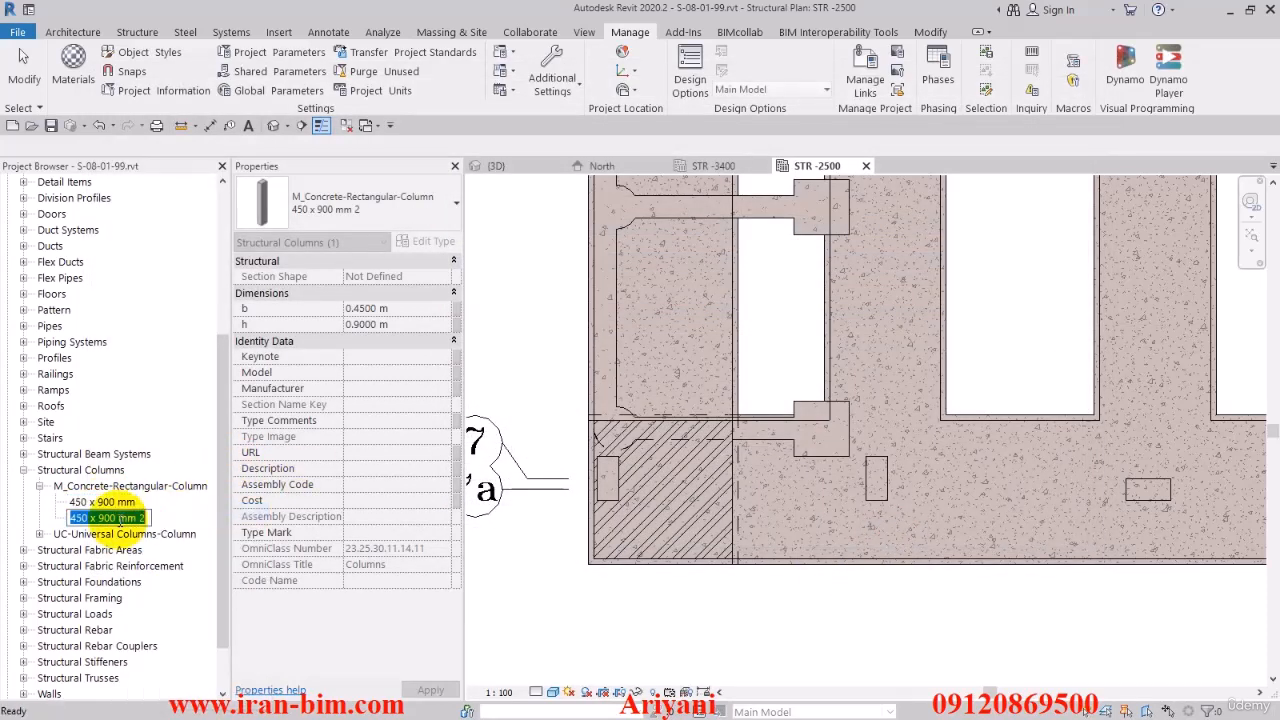
pyautogui.click(142, 517)
pyautogui.moveTo(142, 517); pyautogui.dragTo(58, 515)
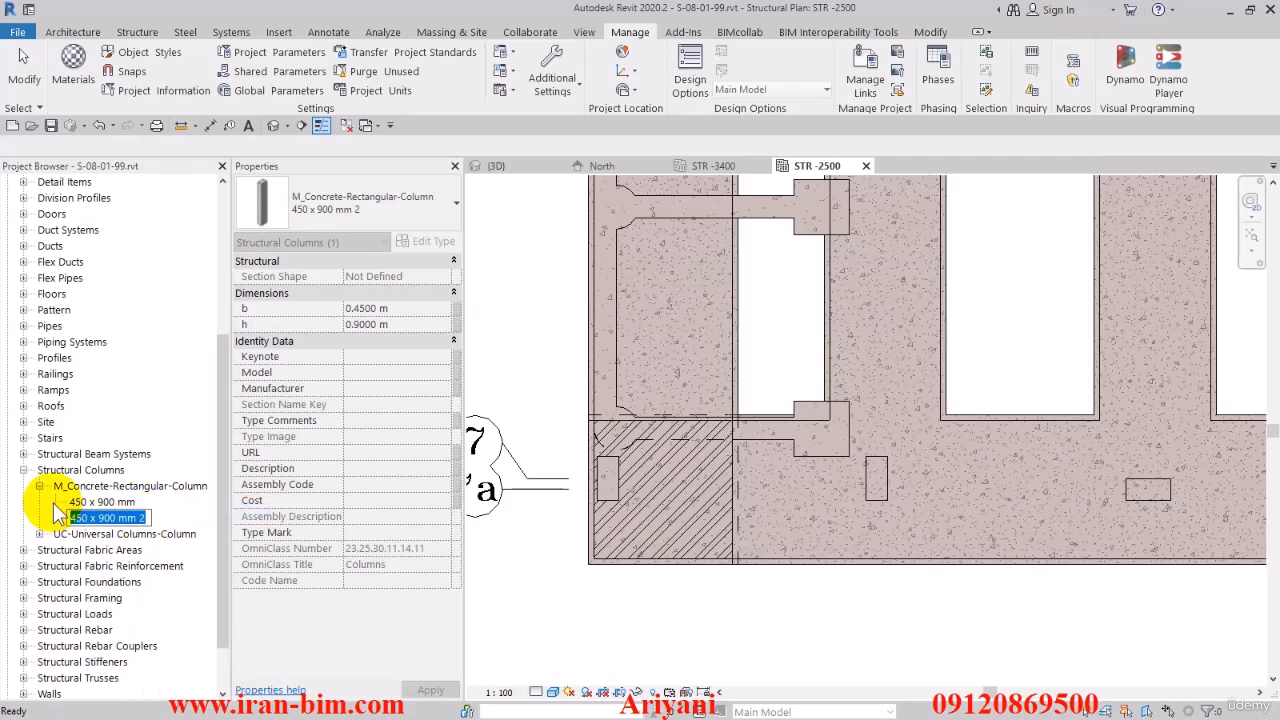
pyautogui.write('450')
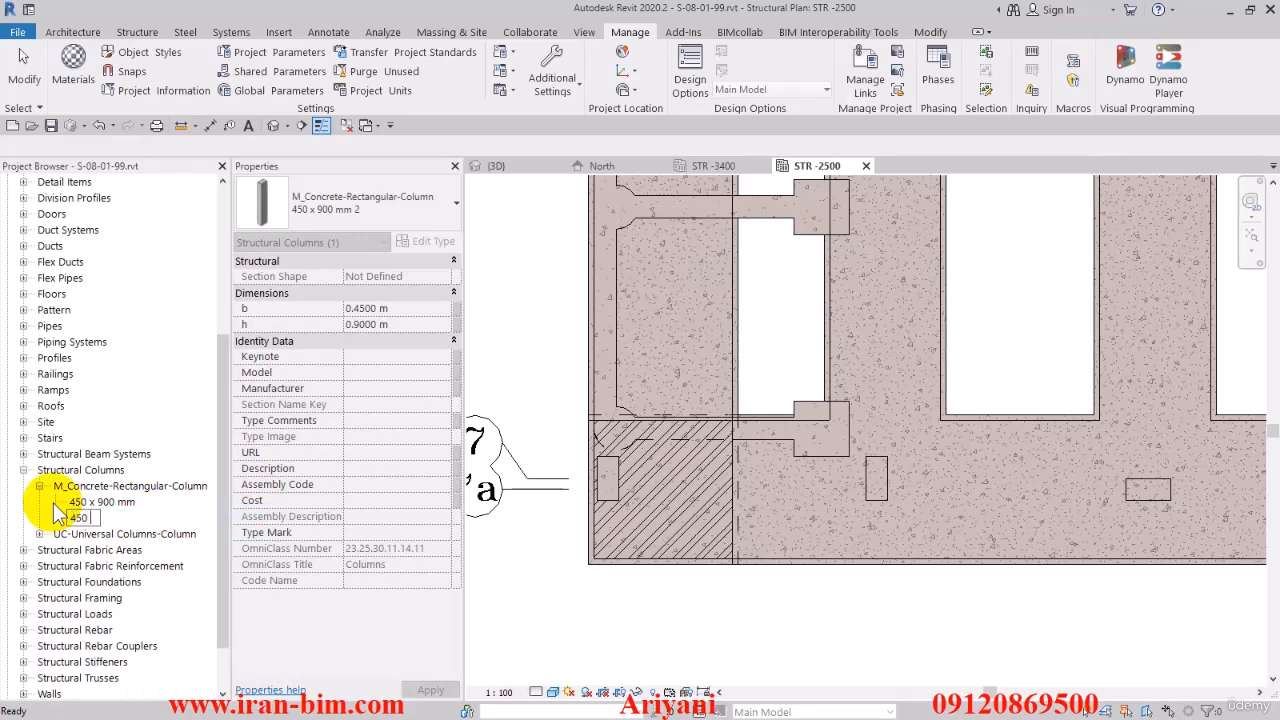
pyautogui.write(' x')
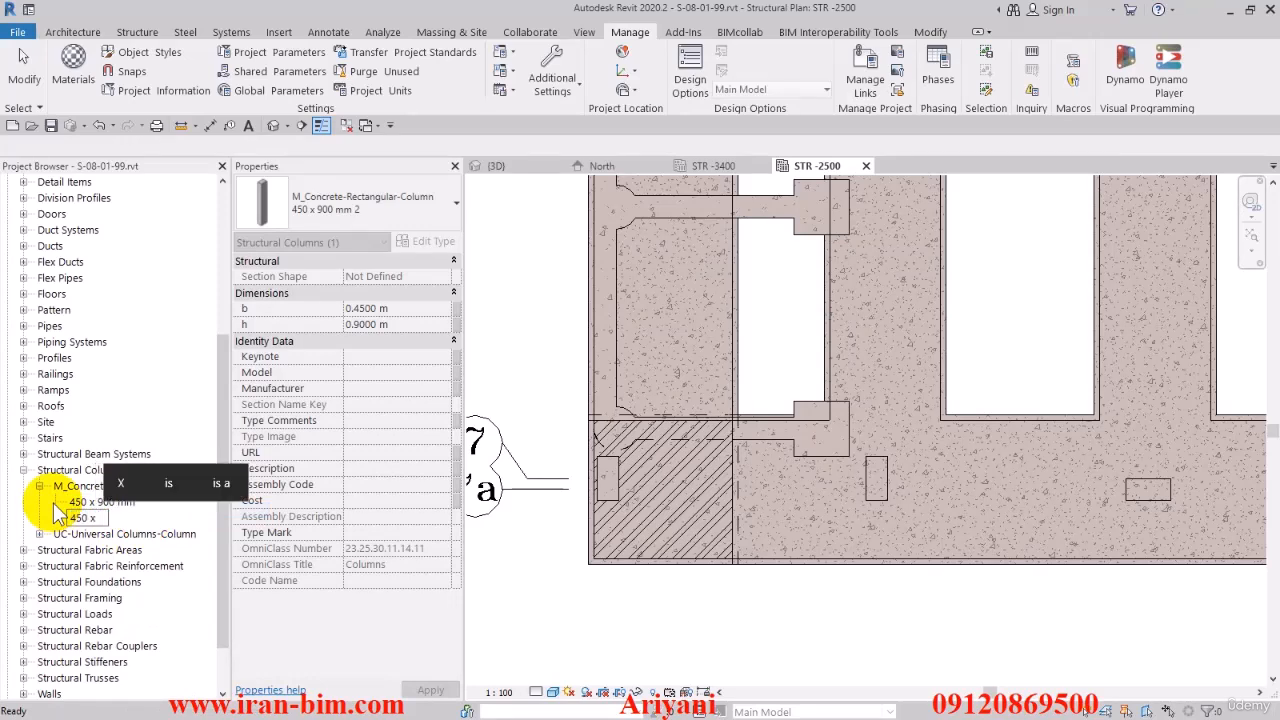
pyautogui.write(' 800')
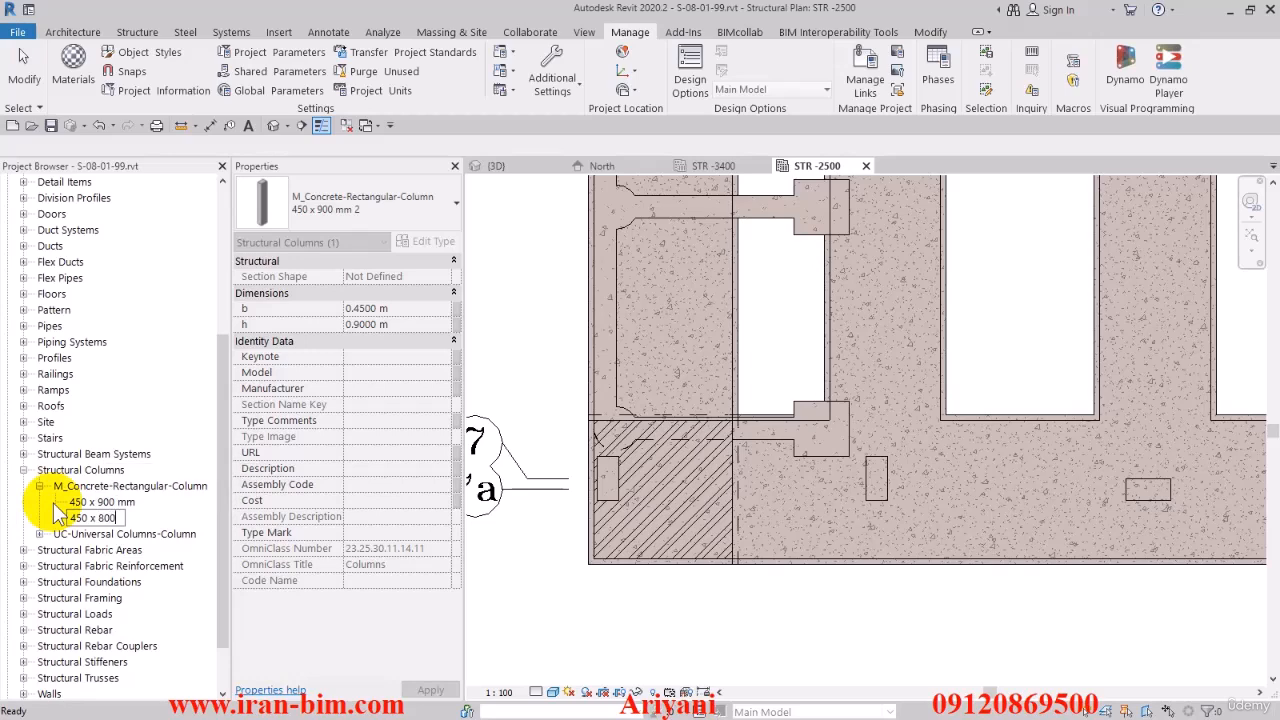
pyautogui.write(' mm')
pyautogui.press('Return')
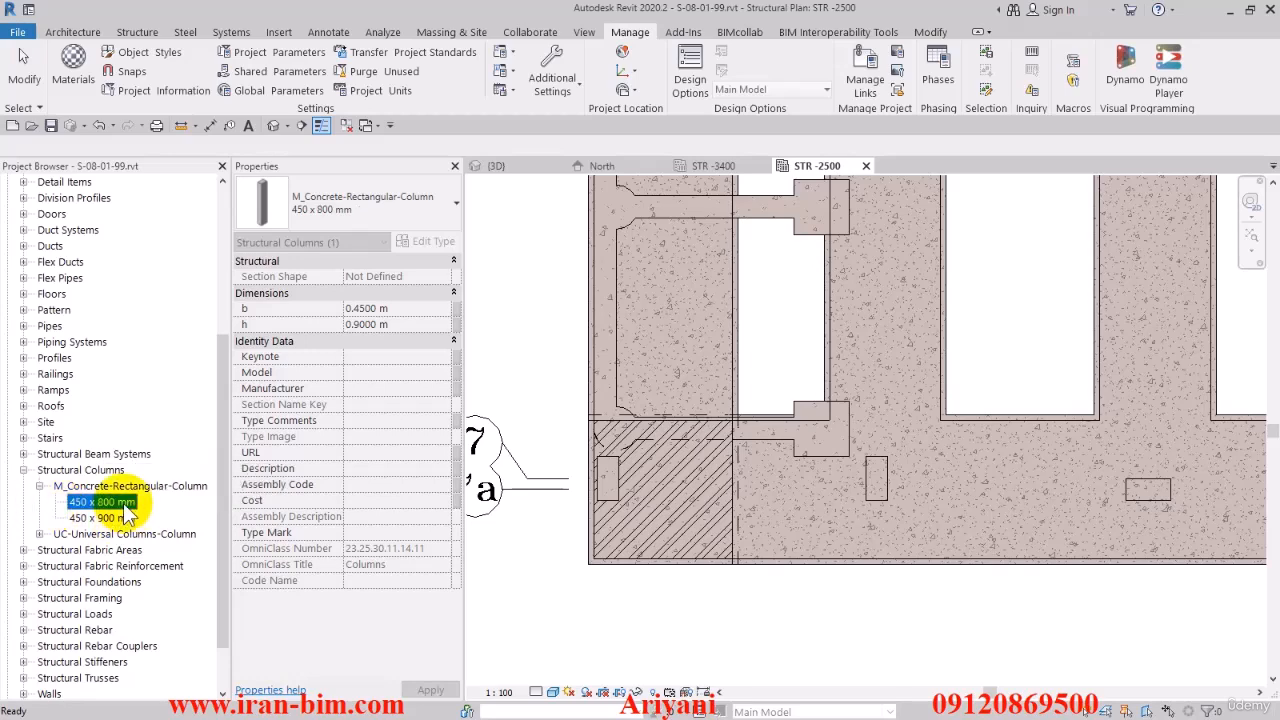
# Set h of the 450 x 800 mm column type to 0.8 m and save the project
pyautogui.doubleClick(120, 502)
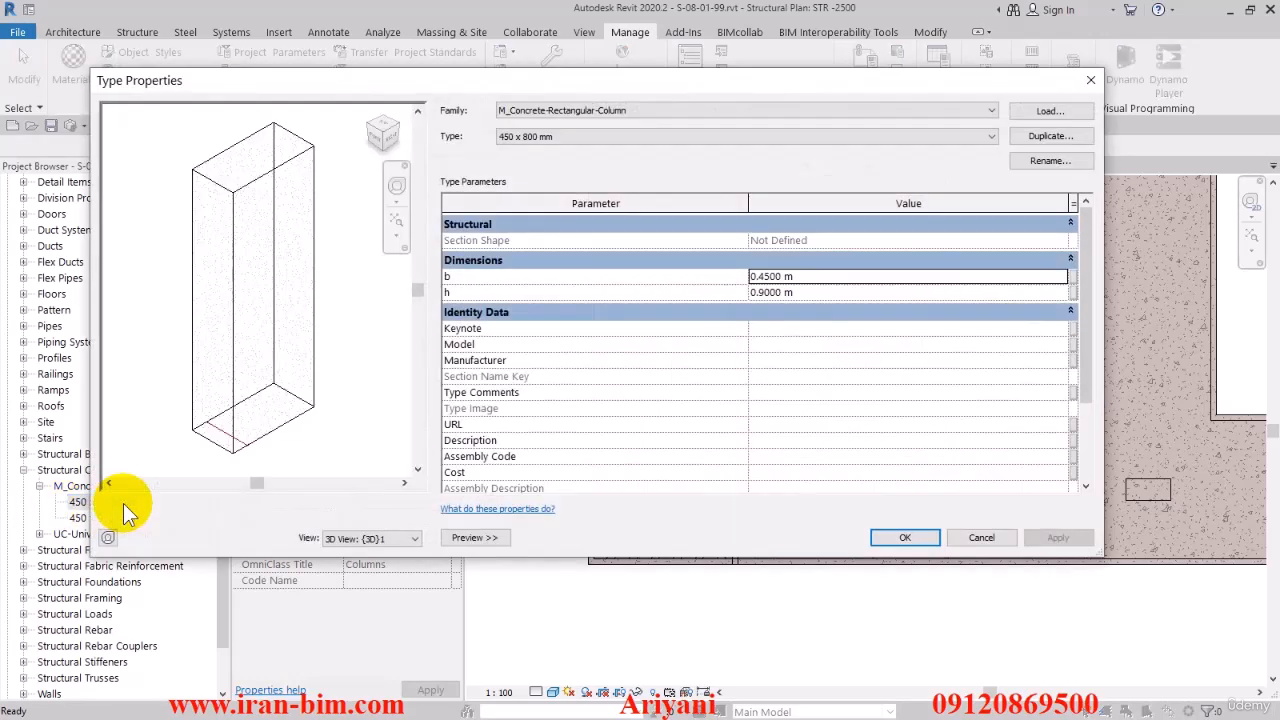
pyautogui.click(790, 292)
pyautogui.write('0')
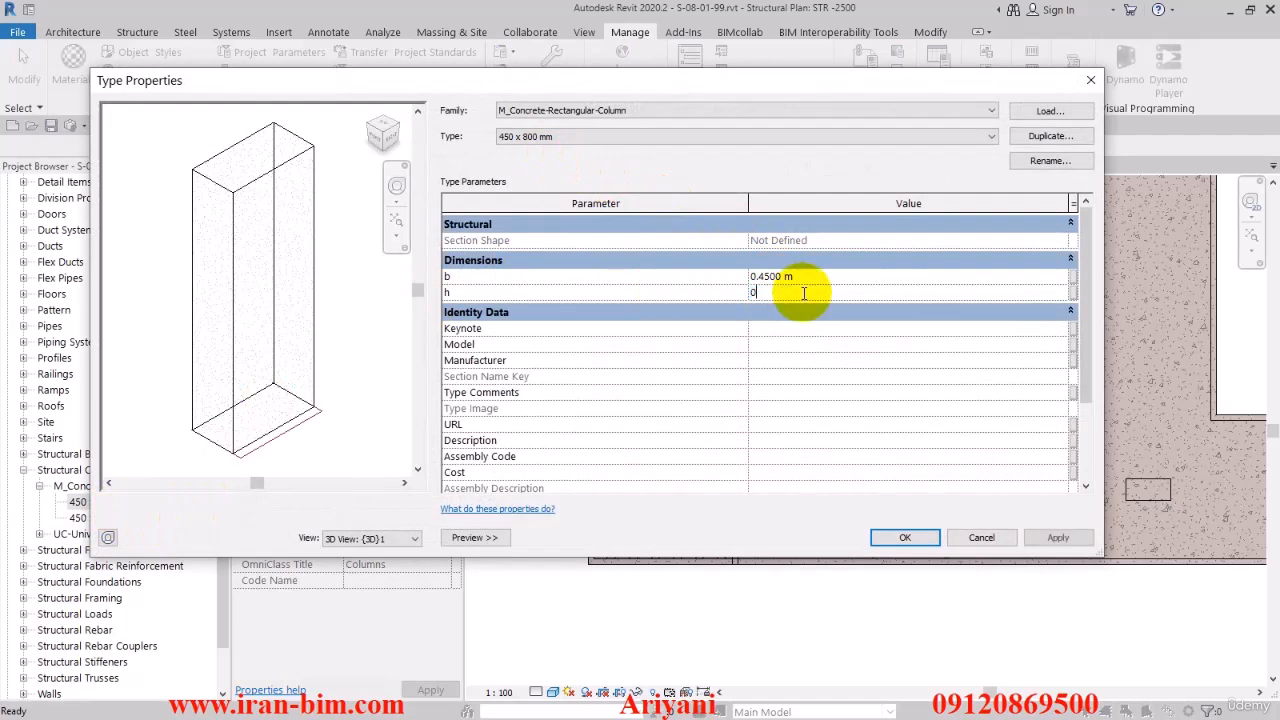
pyautogui.write('.8')
pyautogui.click(904, 537)
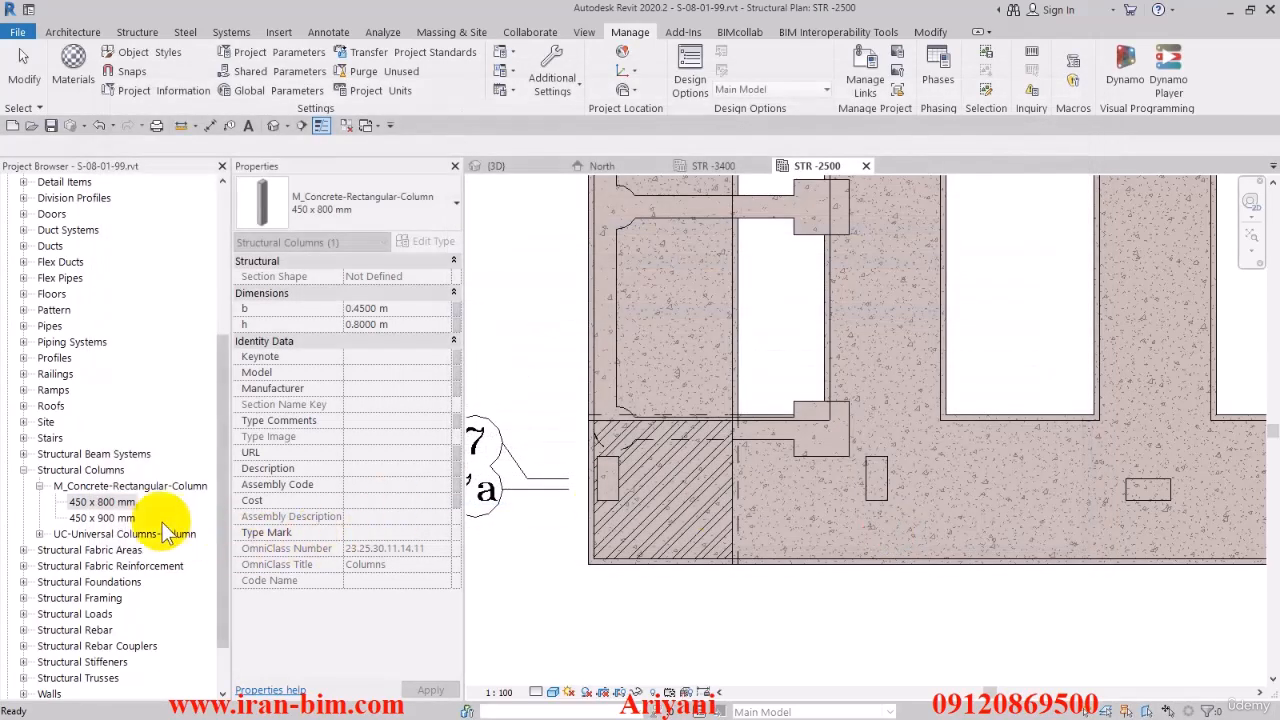
pyautogui.click(50, 125)
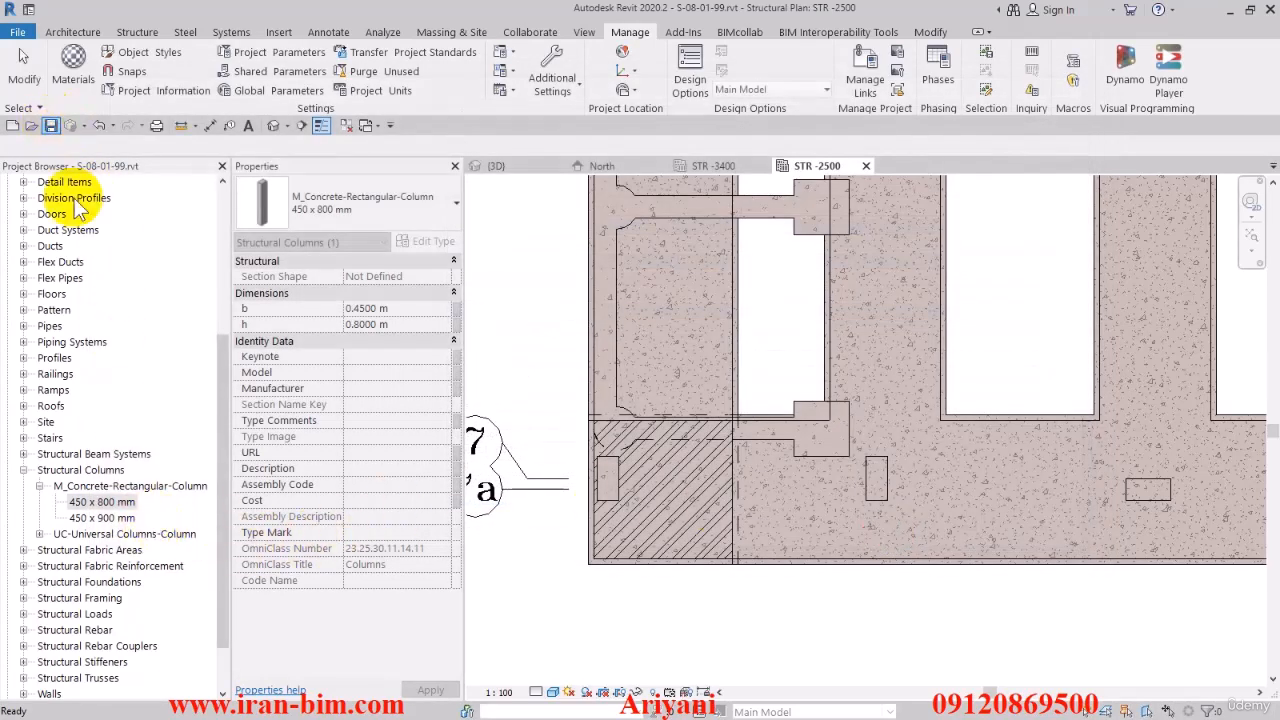
# Review the type properties of the 450 x 800 mm concrete column
pyautogui.doubleClick(95, 503)
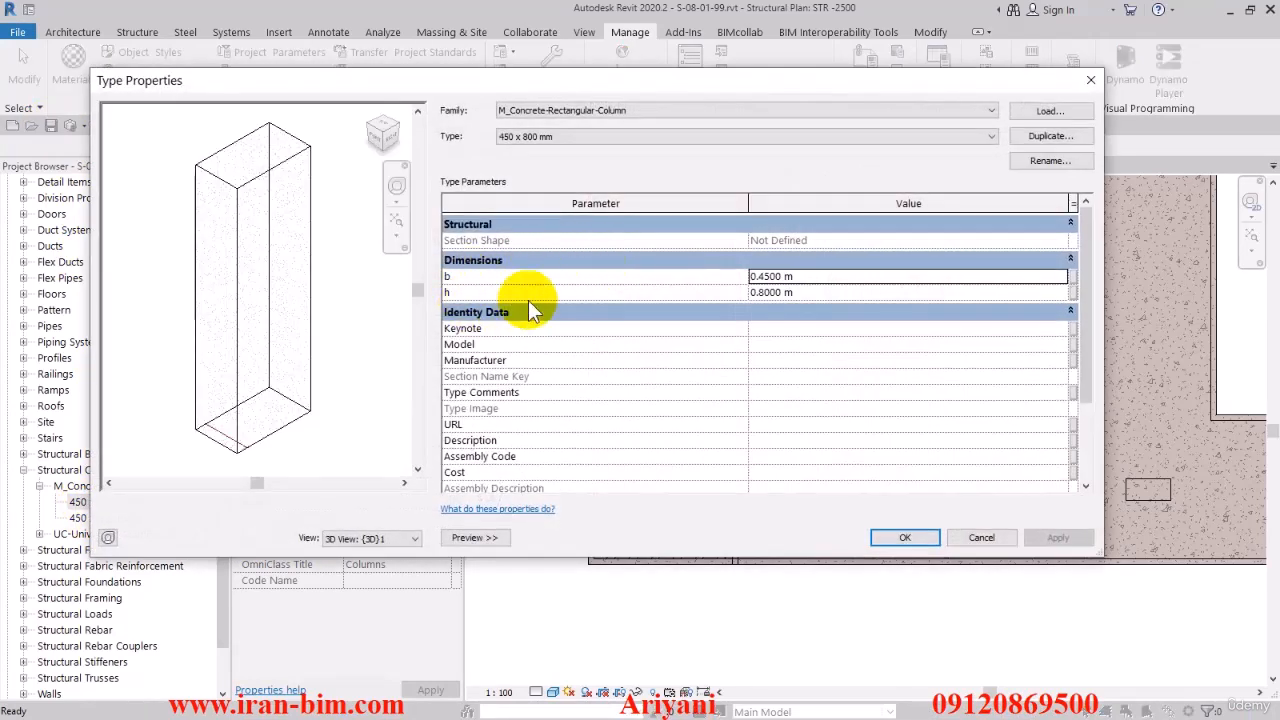
pyautogui.click(895, 537)
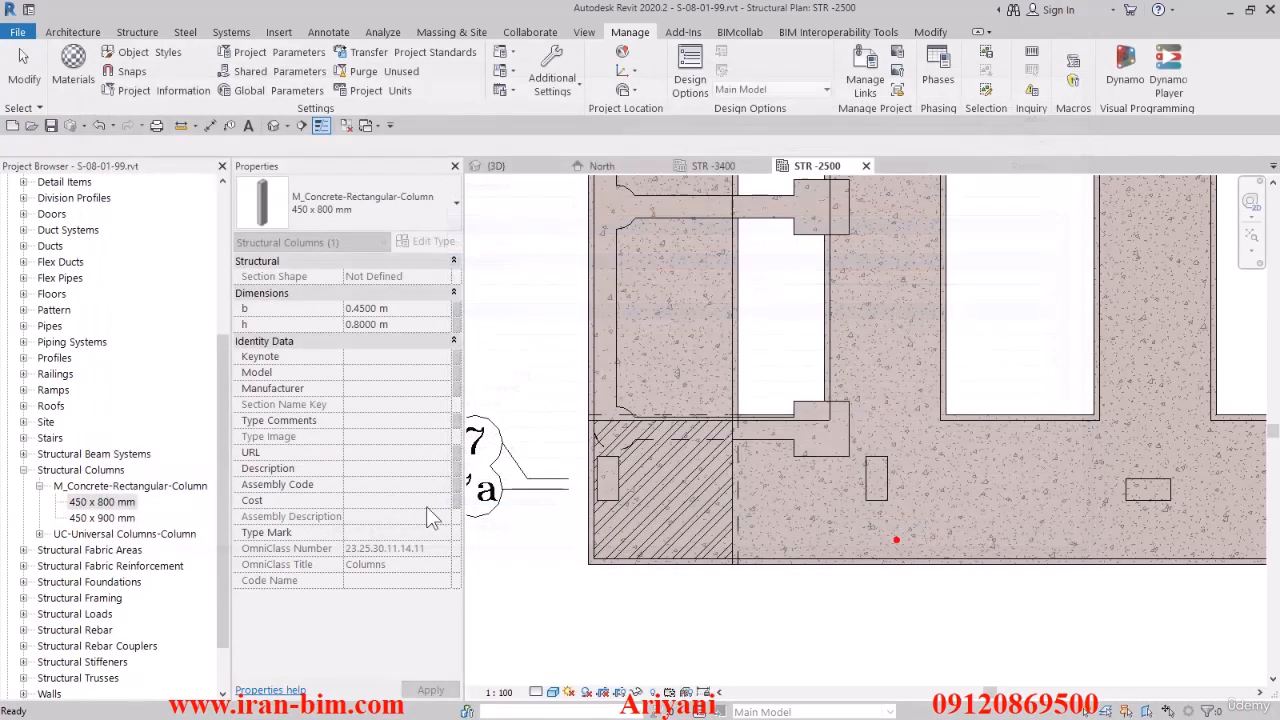
pyautogui.click(100, 502)
pyautogui.rightClick(110, 502)
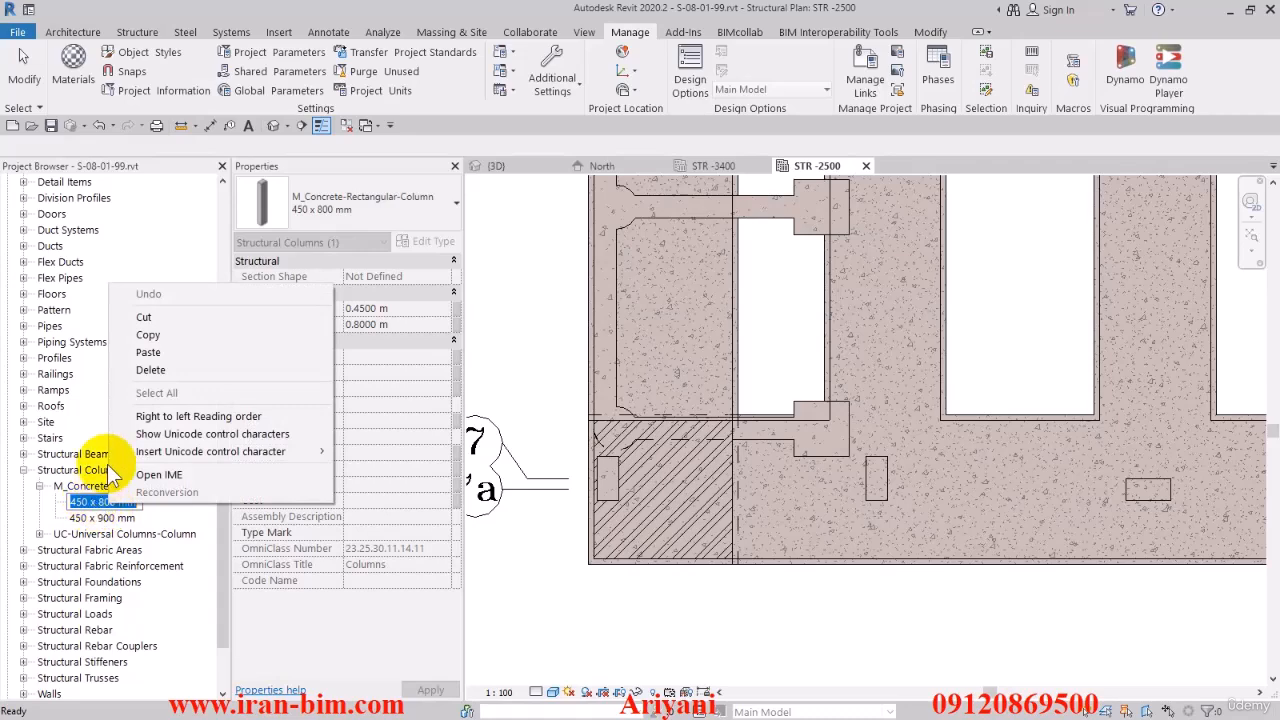
pyautogui.click(94, 518)
pyautogui.rightClick(86, 487)
pyautogui.click(75, 489)
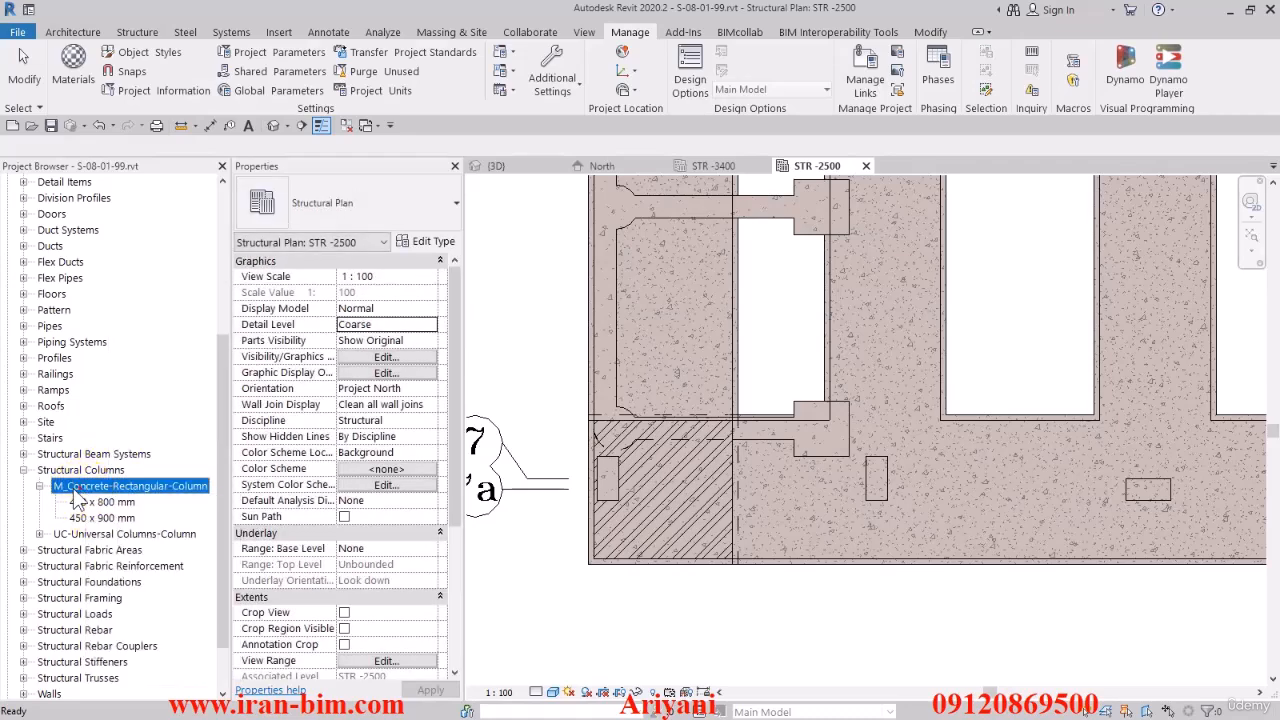
pyautogui.click(79, 502)
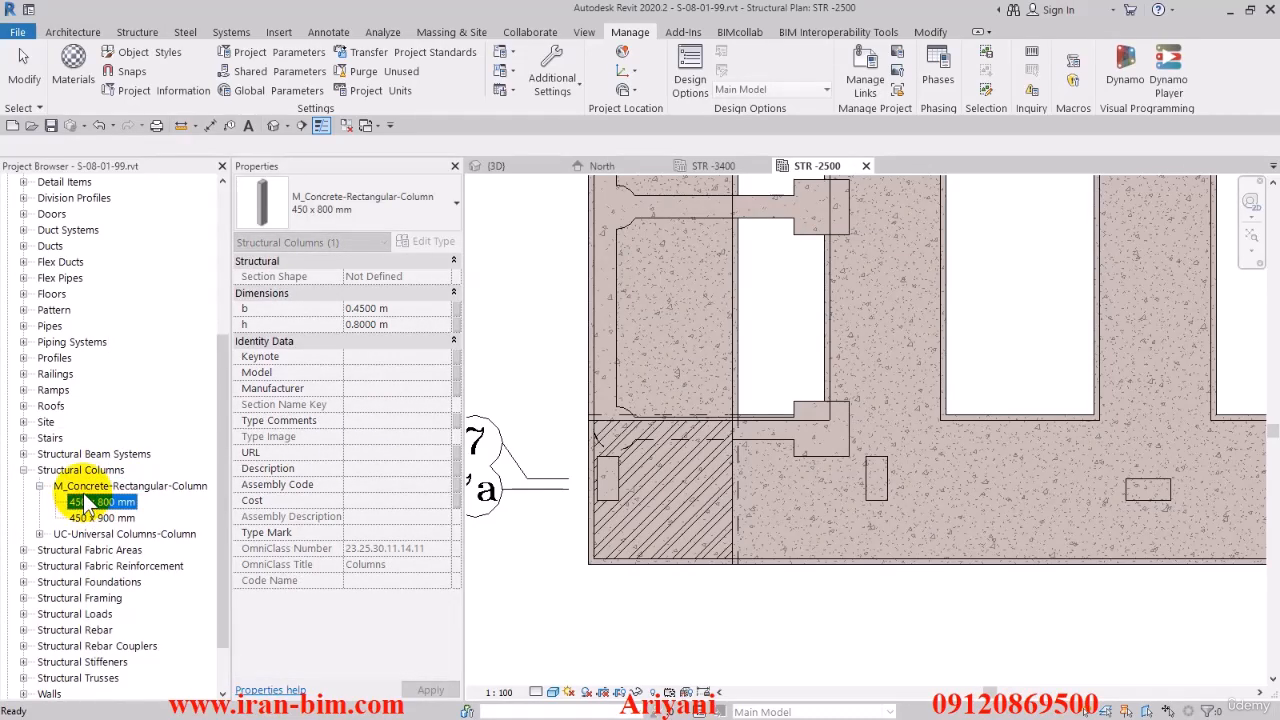
# Open the M_Concrete-Rectangular-Column family for editing
pyautogui.click(88, 487)
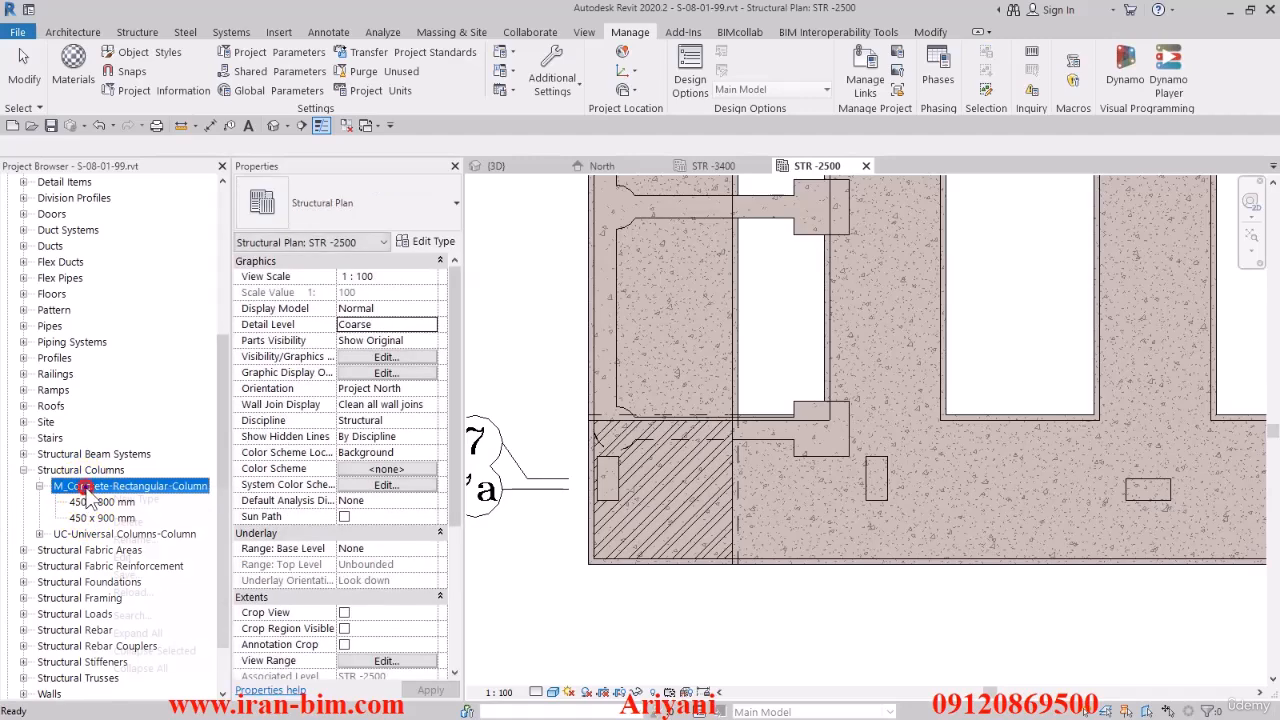
pyautogui.rightClick(88, 487)
pyautogui.click(120, 549)
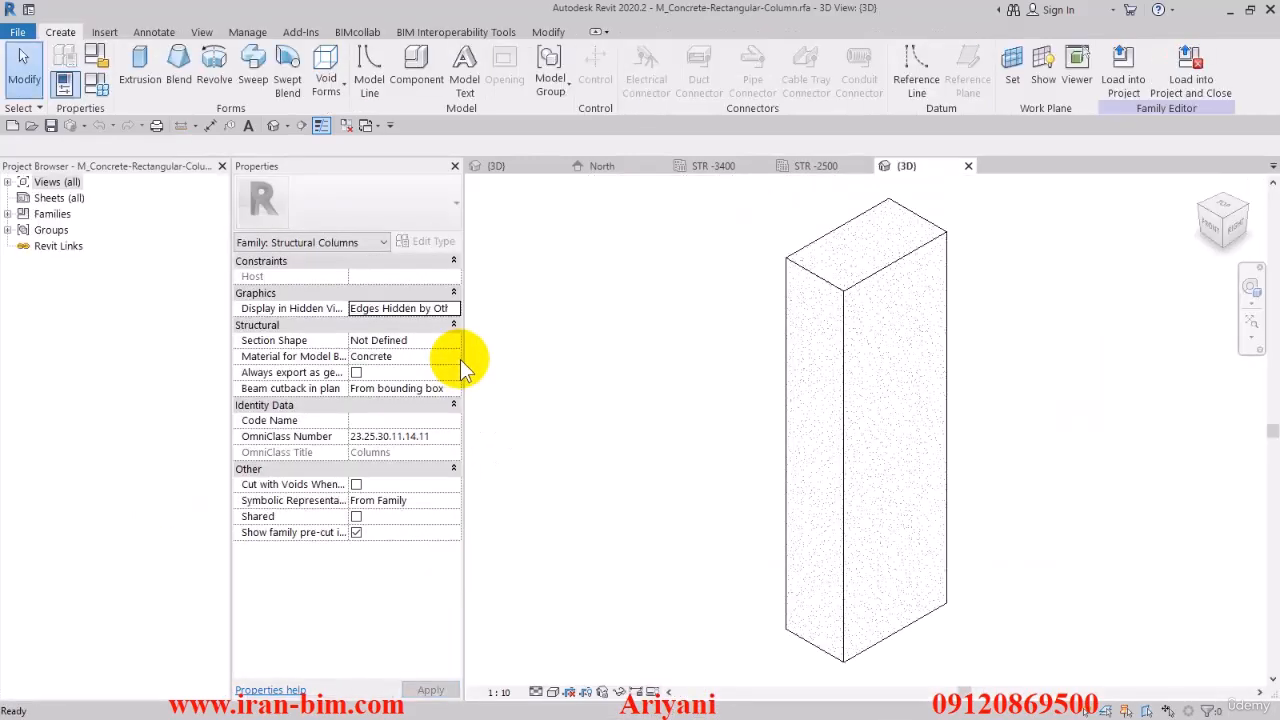
# Edit the b parameter in the family types, make it a shared parameter and choose to specify a shared parameter file
pyautogui.click(62, 83)
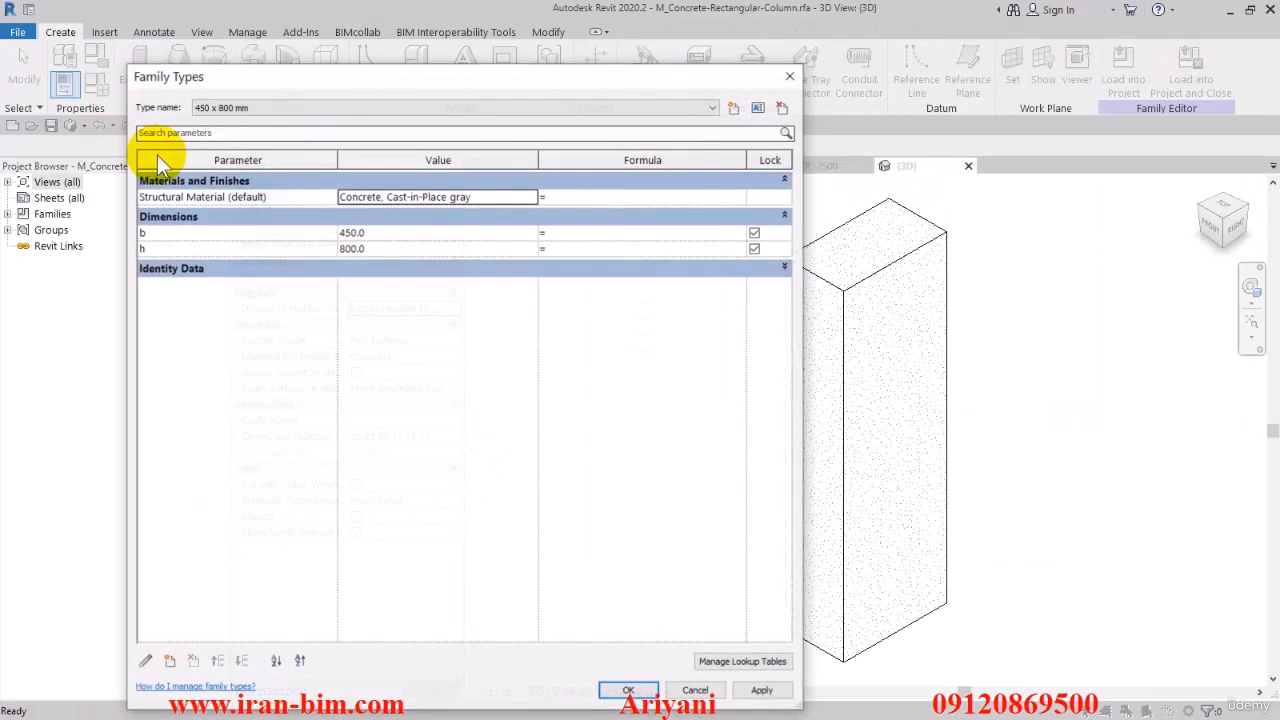
pyautogui.click(184, 233)
pyautogui.click(144, 662)
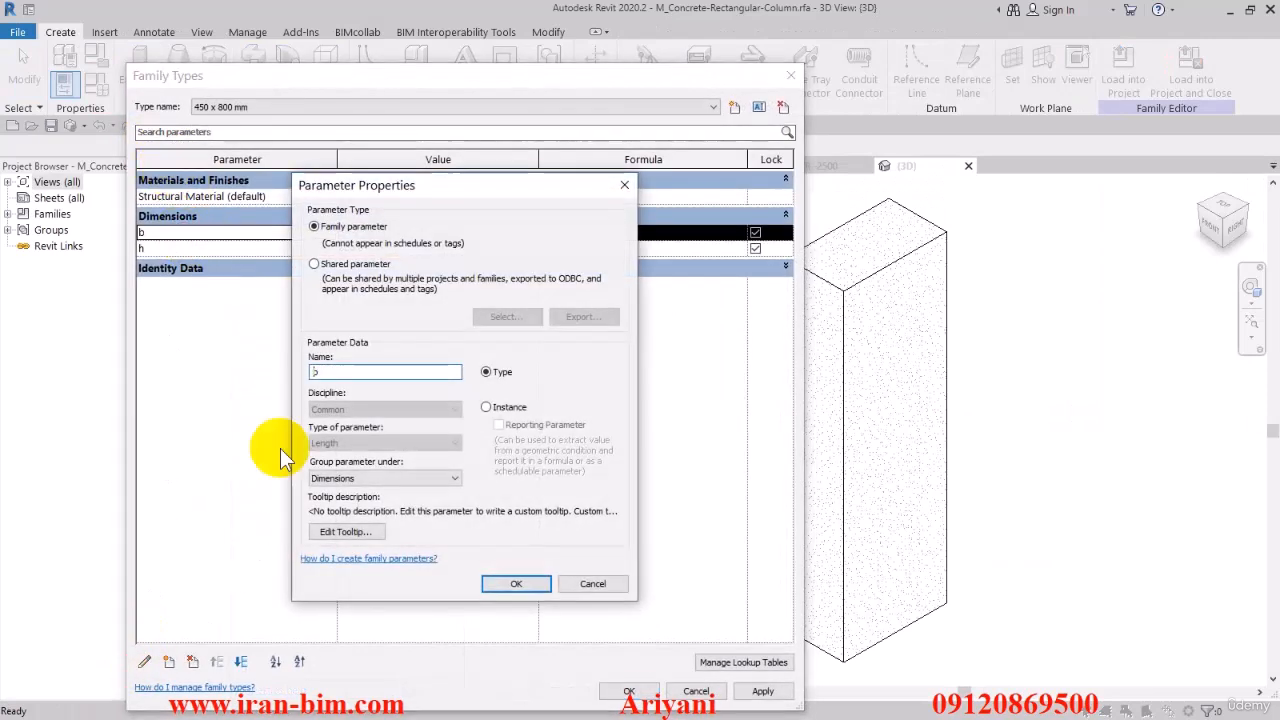
pyautogui.click(336, 264)
pyautogui.click(506, 316)
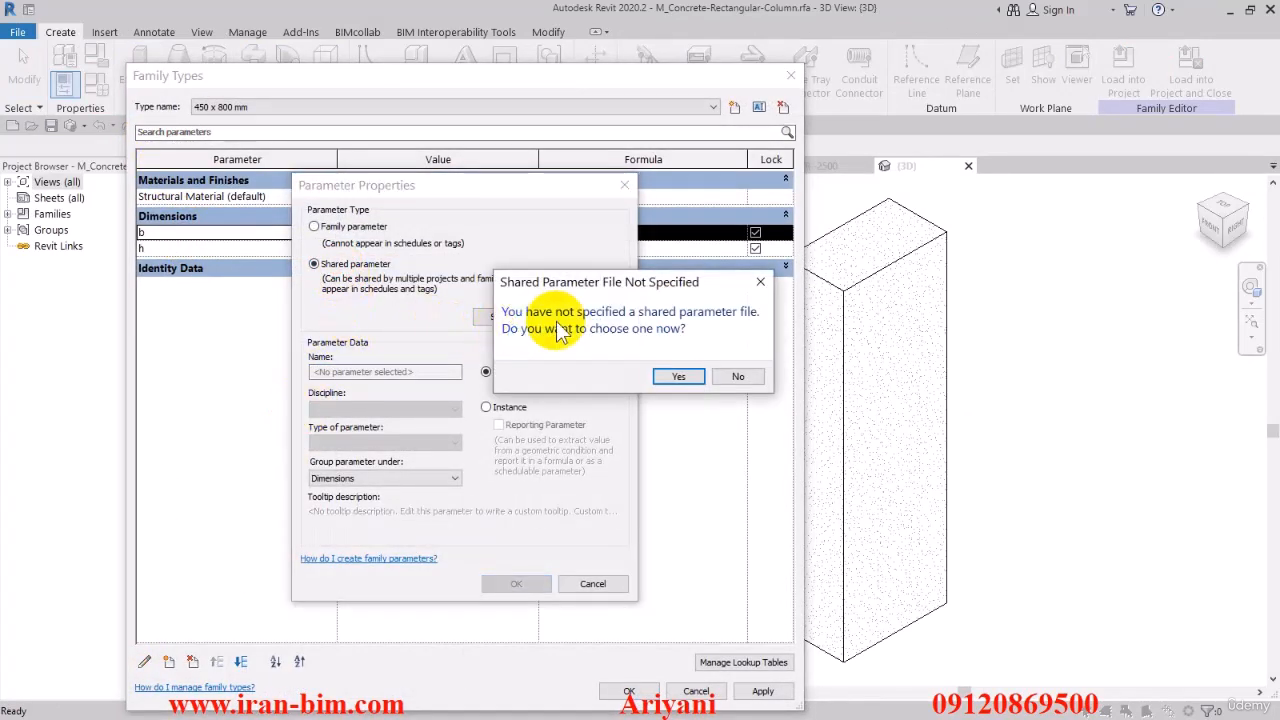
pyautogui.click(656, 372)
# Create a shared parameter file named StructuralSharedParameter in the FILES folder
pyautogui.click(587, 268)
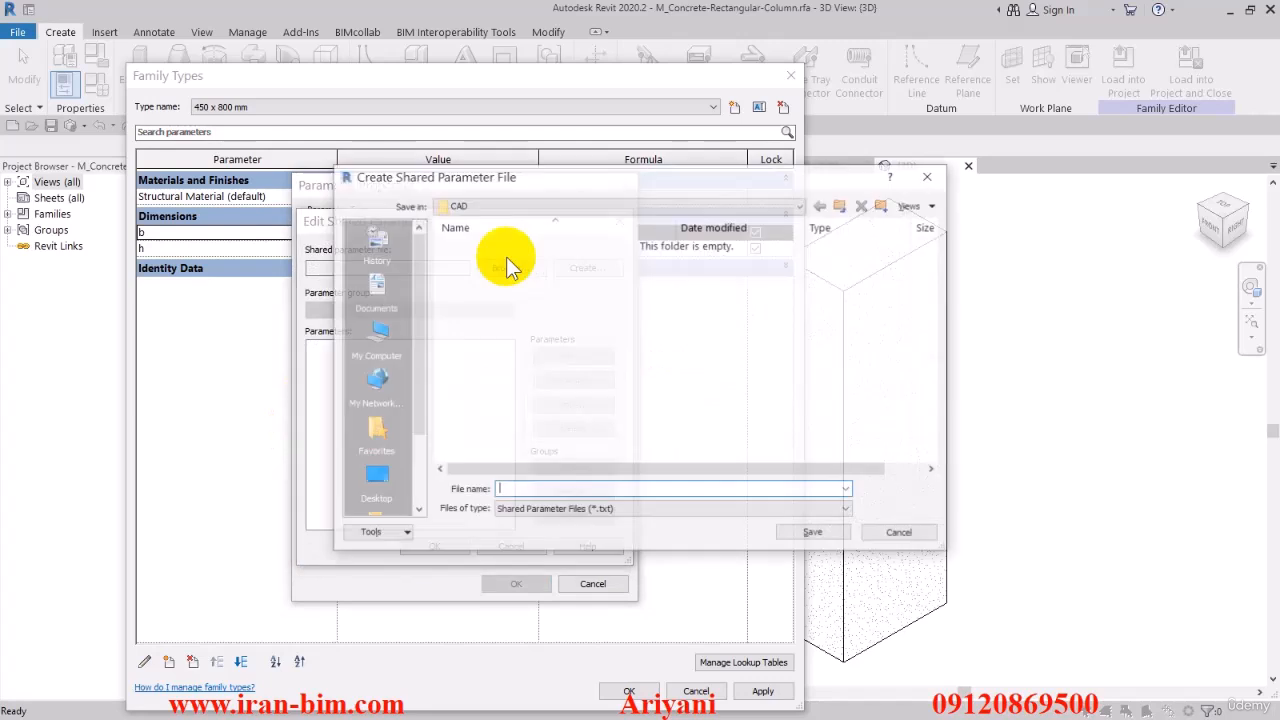
pyautogui.click(490, 206)
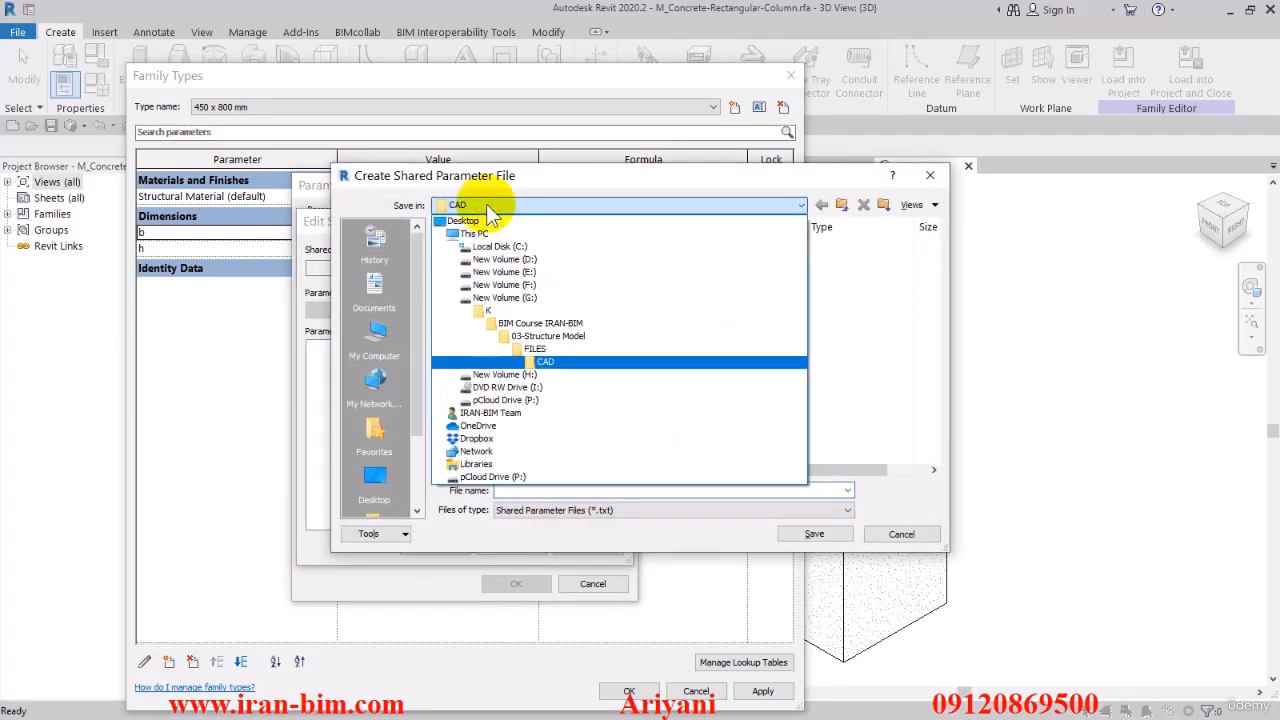
pyautogui.click(578, 350)
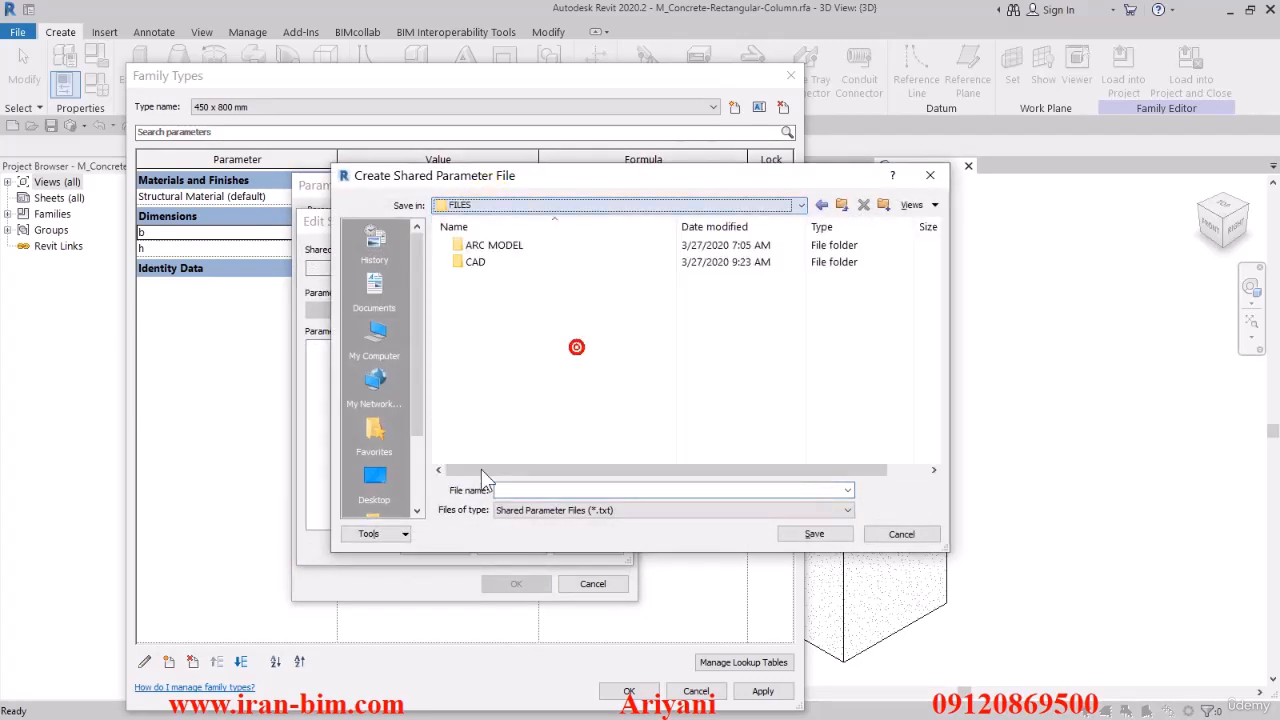
pyautogui.click(530, 490)
pyautogui.write('s')
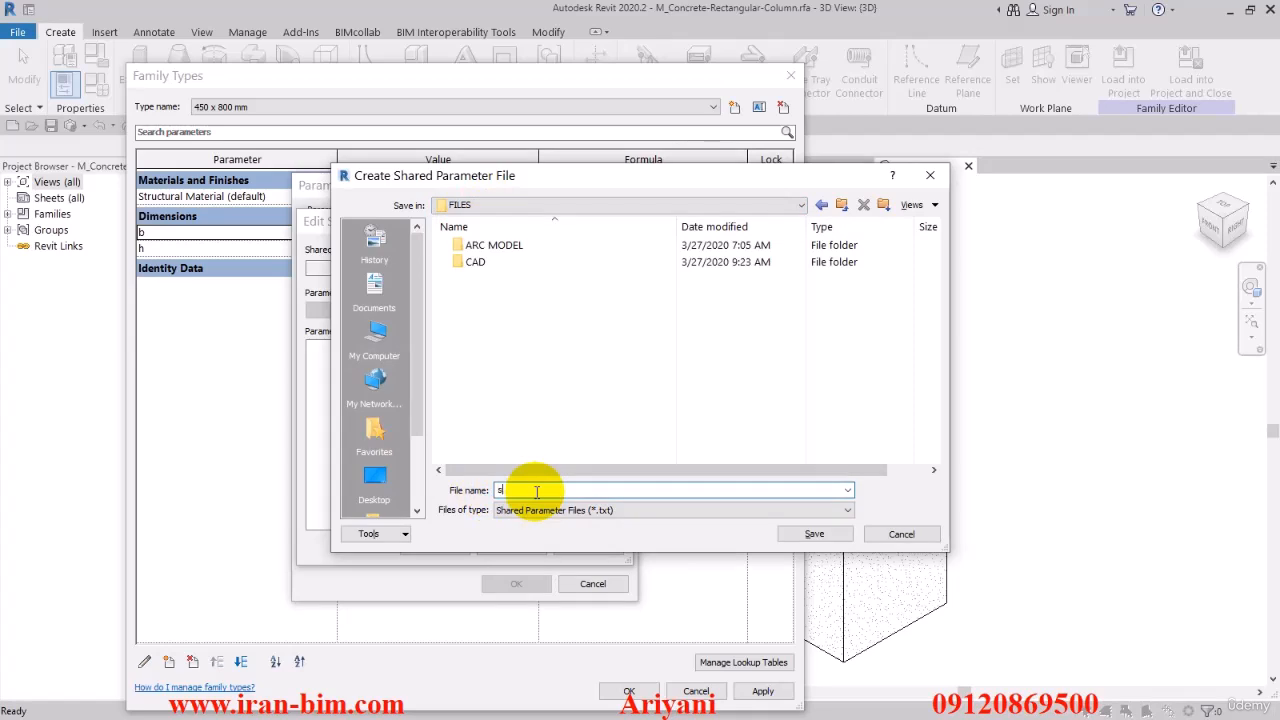
pyautogui.press('BackSpace')
pyautogui.write('Str')
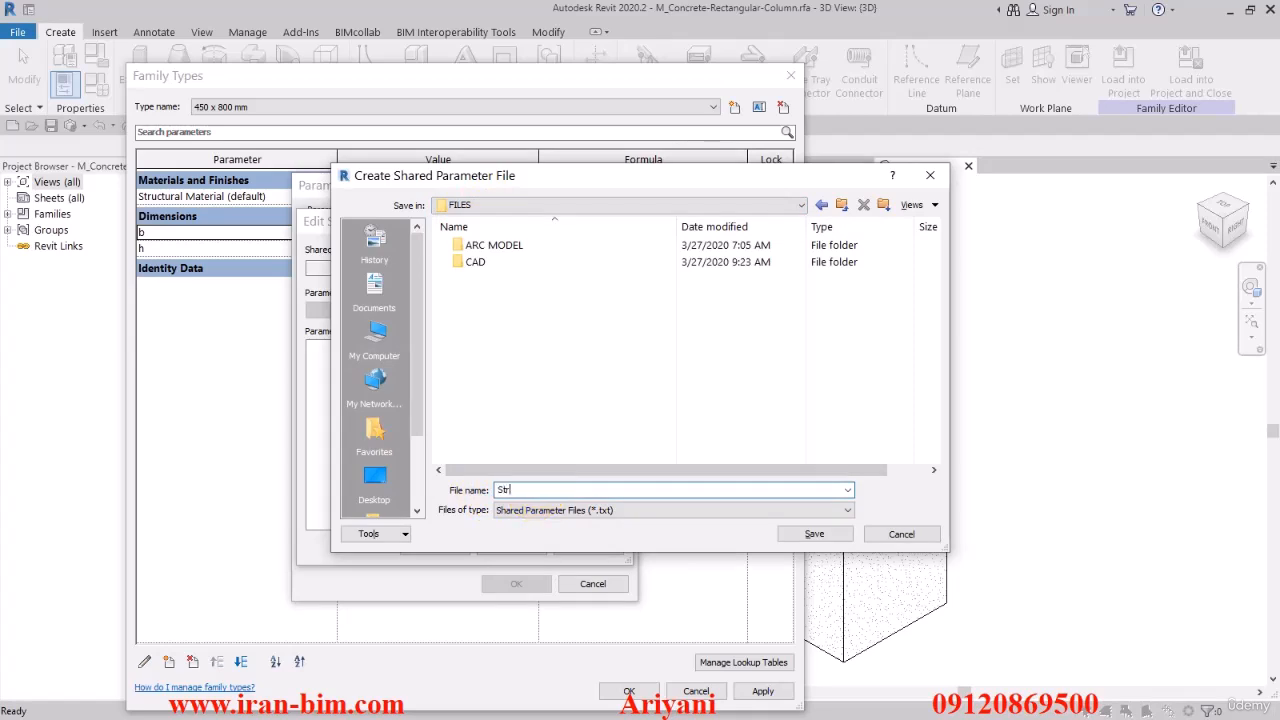
pyautogui.write('uct')
pyautogui.press('BackSpace')
pyautogui.press('BackSpace')
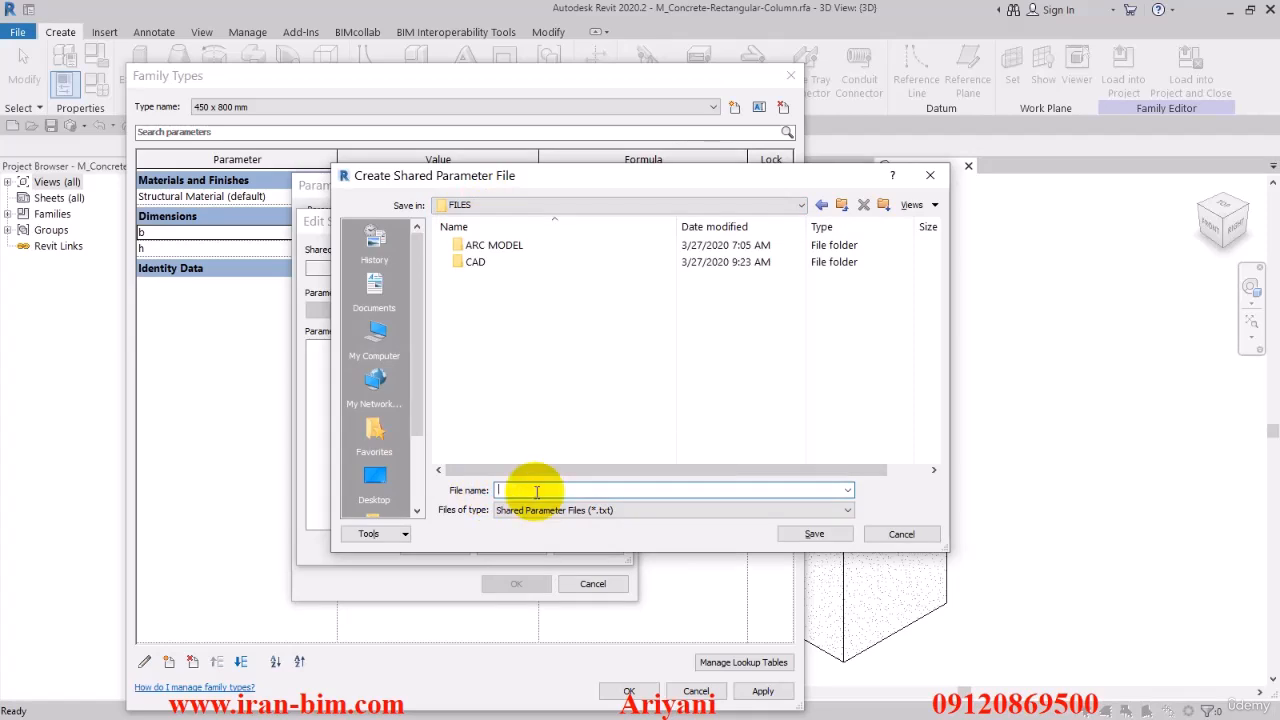
pyautogui.write('Struc')
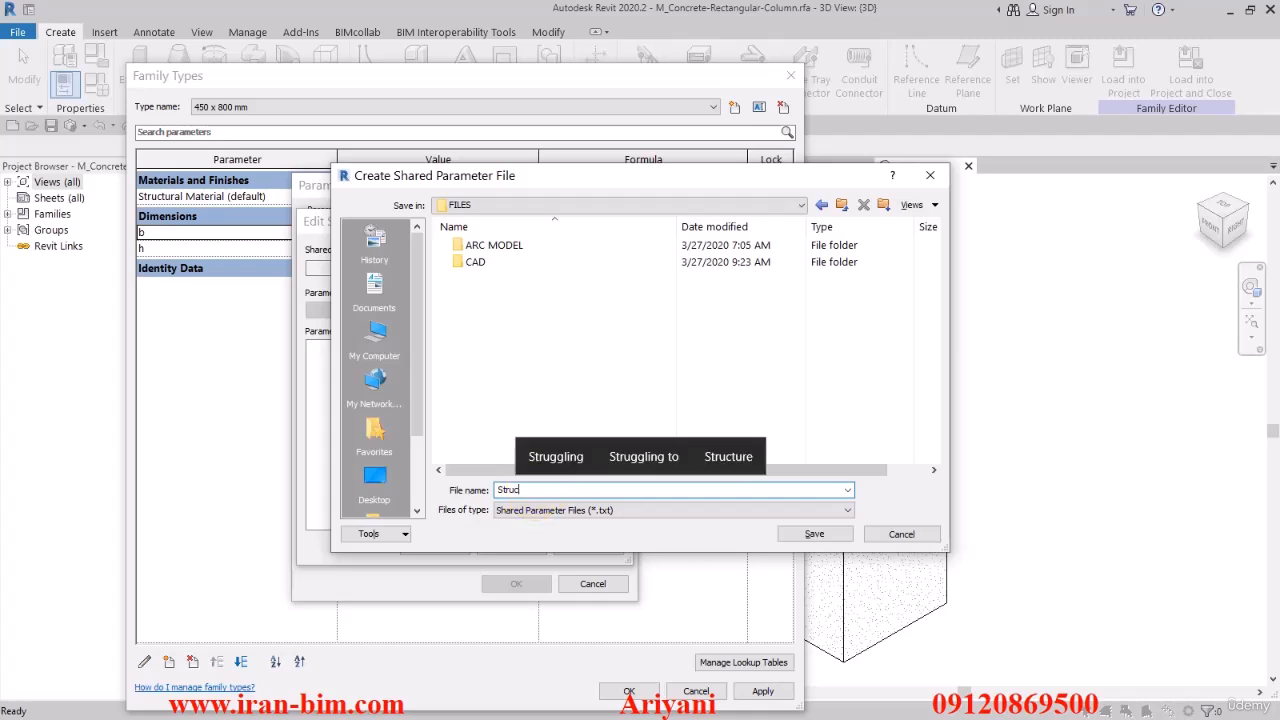
pyautogui.write('tural')
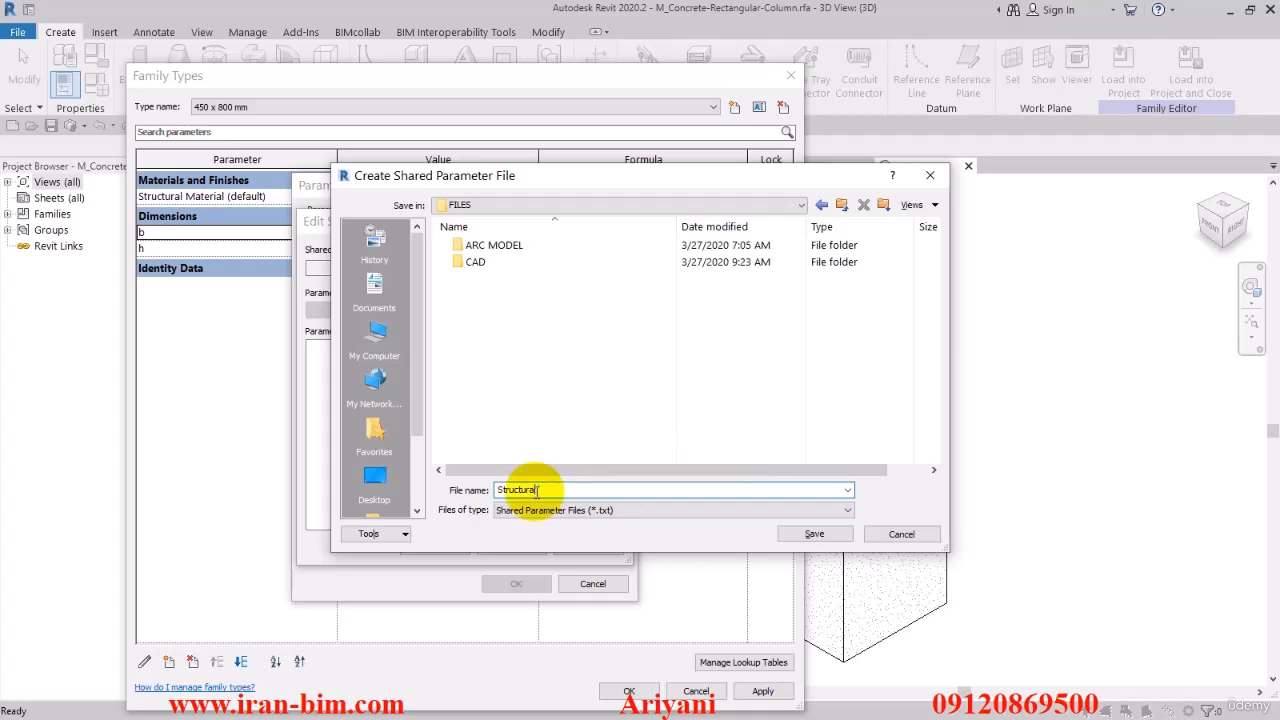
pyautogui.write('l')
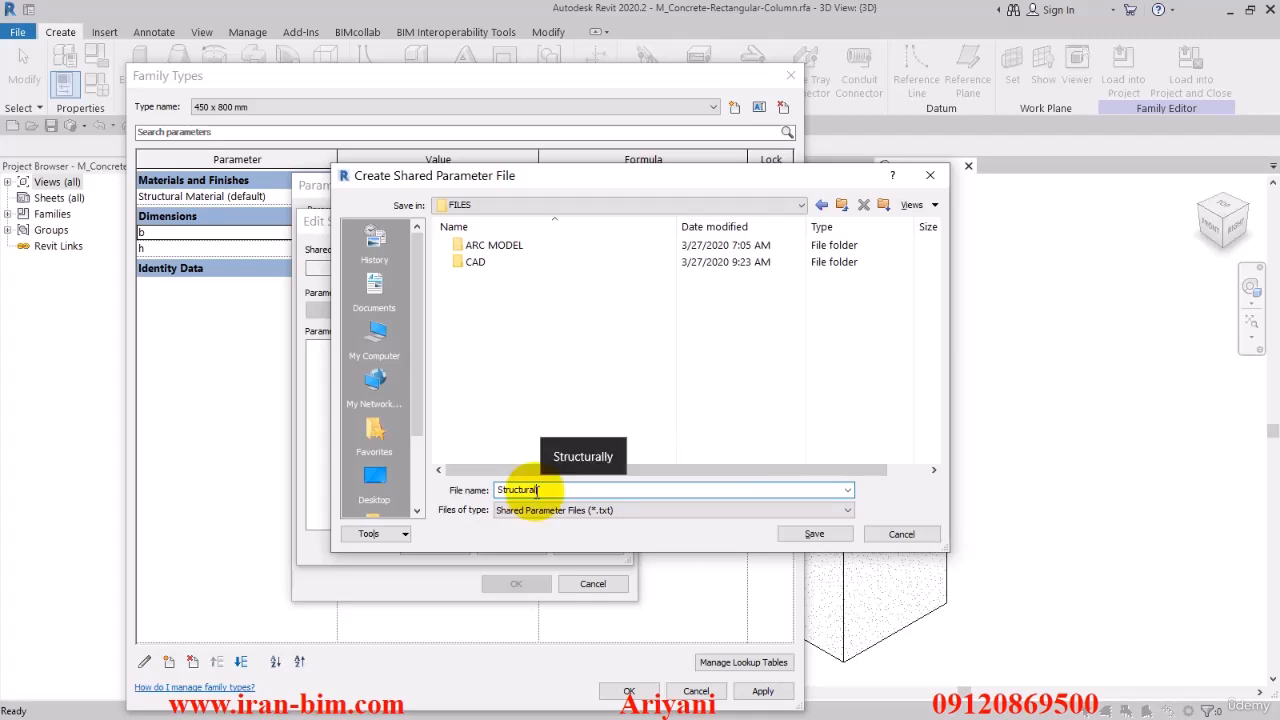
pyautogui.write('Sha')
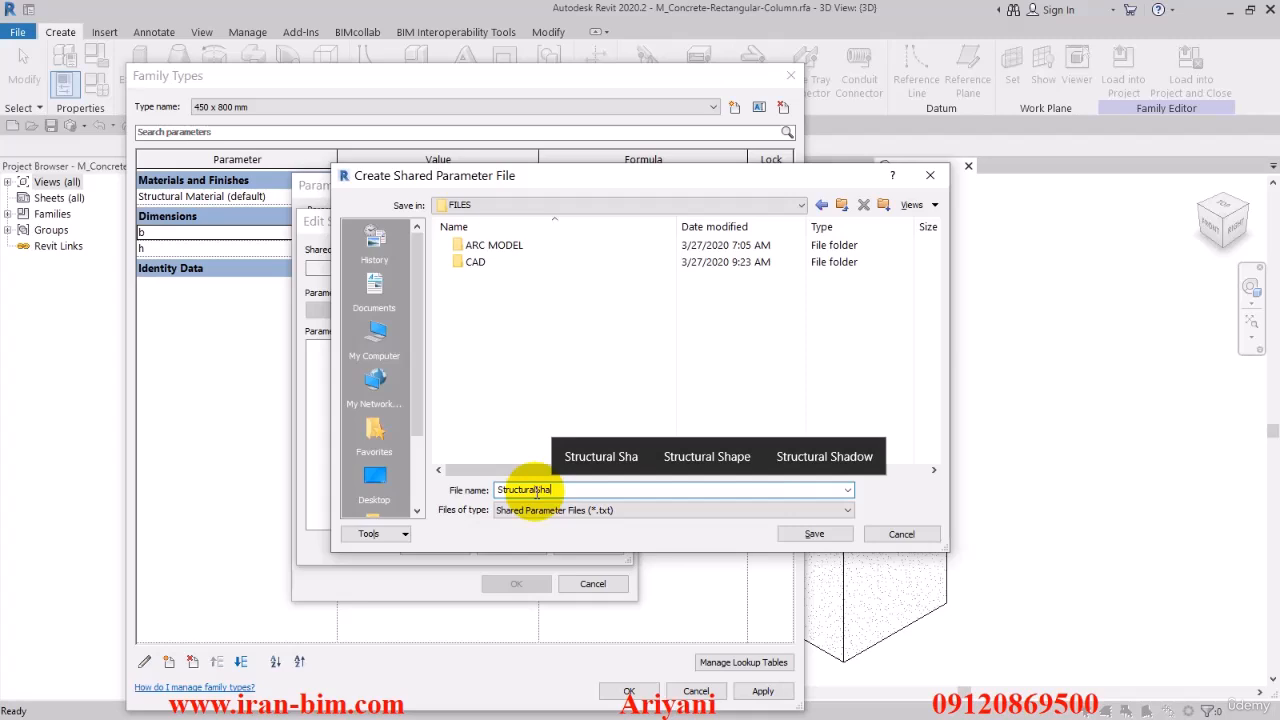
pyautogui.press('BackSpace')
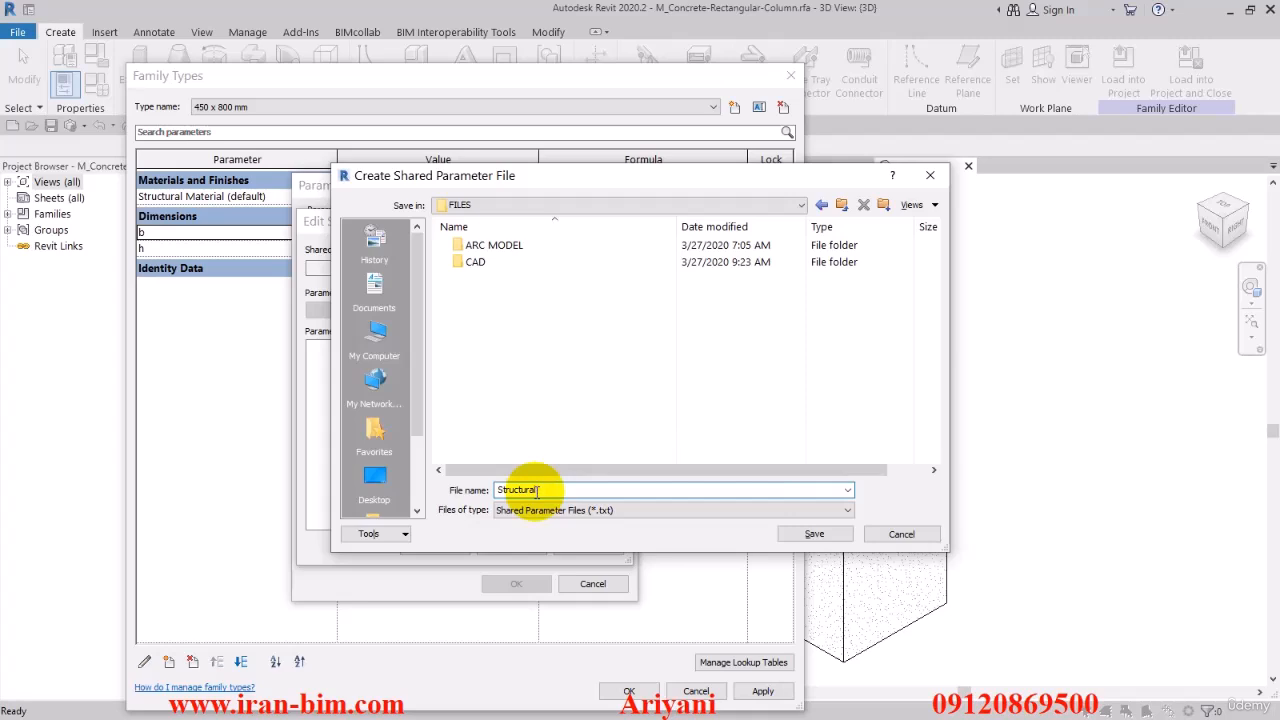
pyautogui.write('Shar')
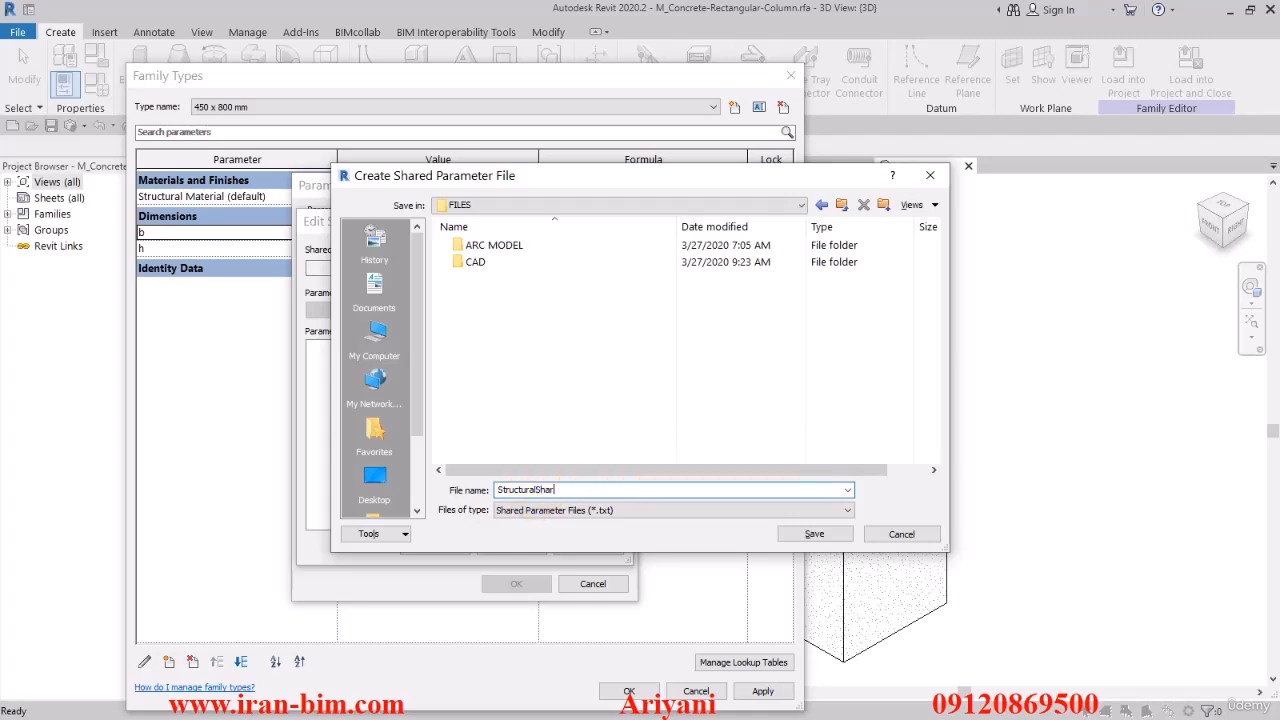
pyautogui.write('edParameter')
pyautogui.click(814, 533)
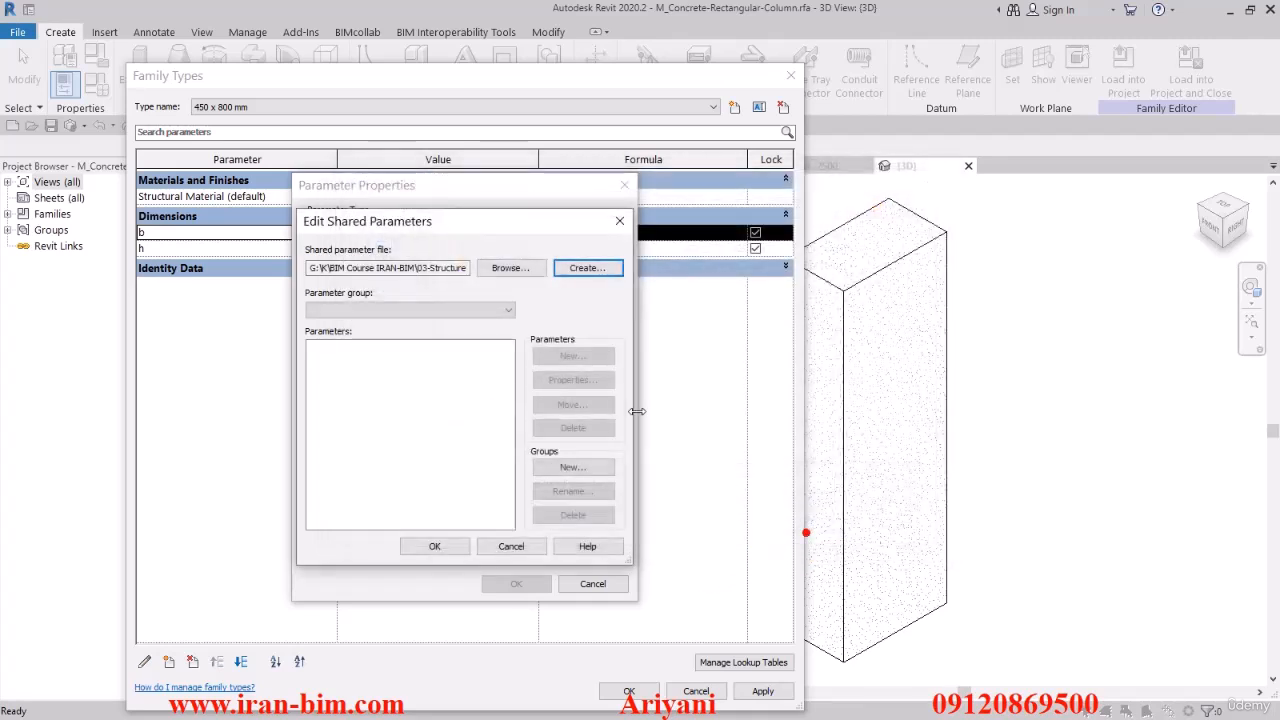
# Create a parameter group named Columns in the shared parameter file
pyautogui.click(572, 468)
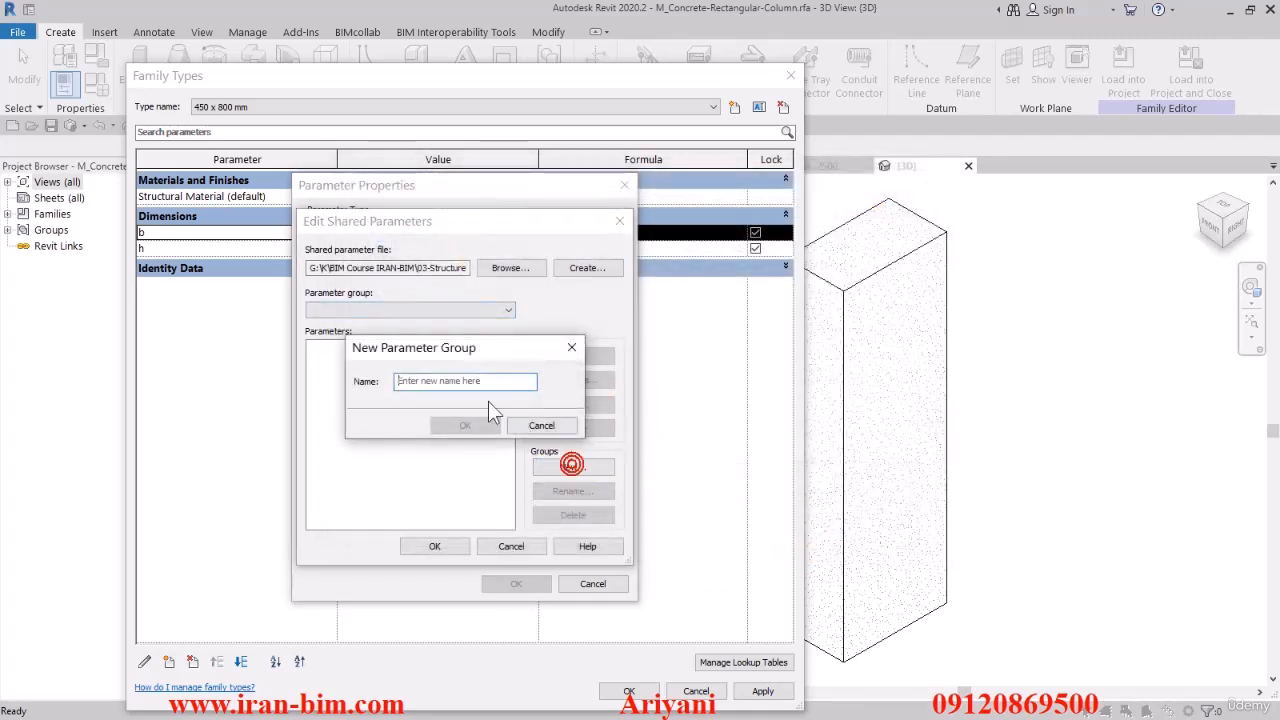
pyautogui.write('Columns')
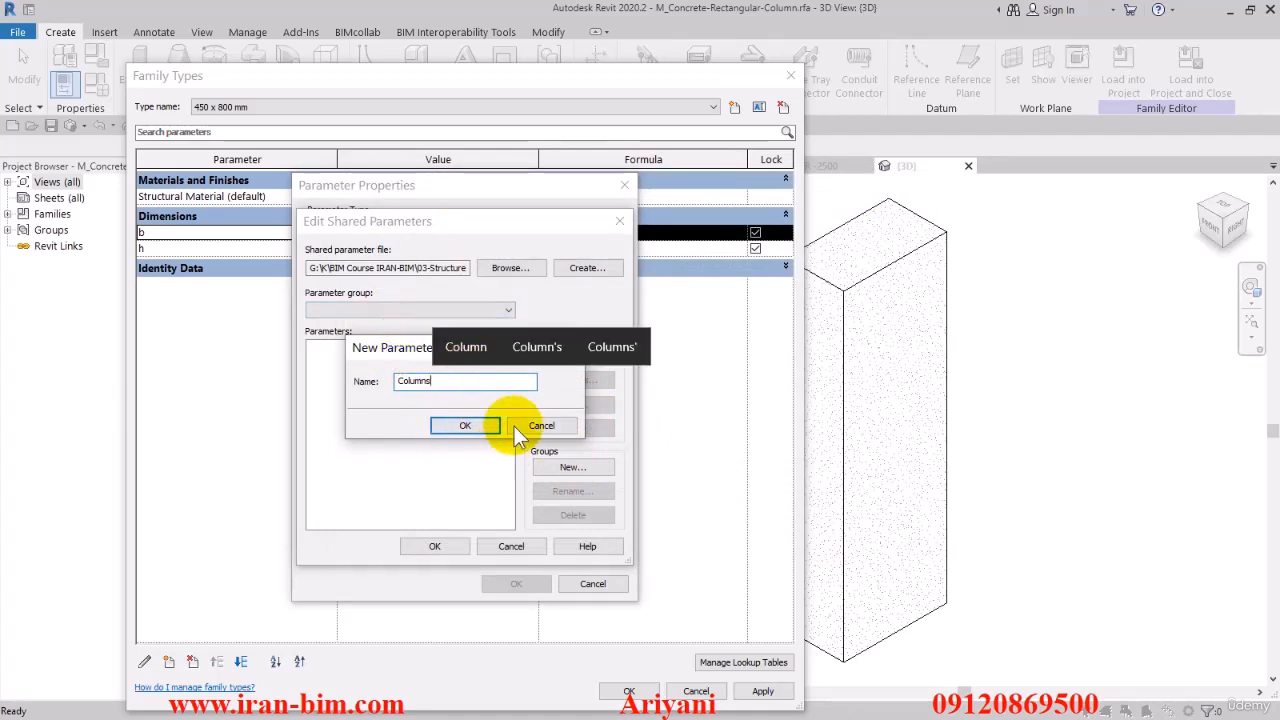
pyautogui.click(466, 427)
# Add two shared length parameters named b and h to the Columns group and accept the shared parameter edits
pyautogui.click(570, 357)
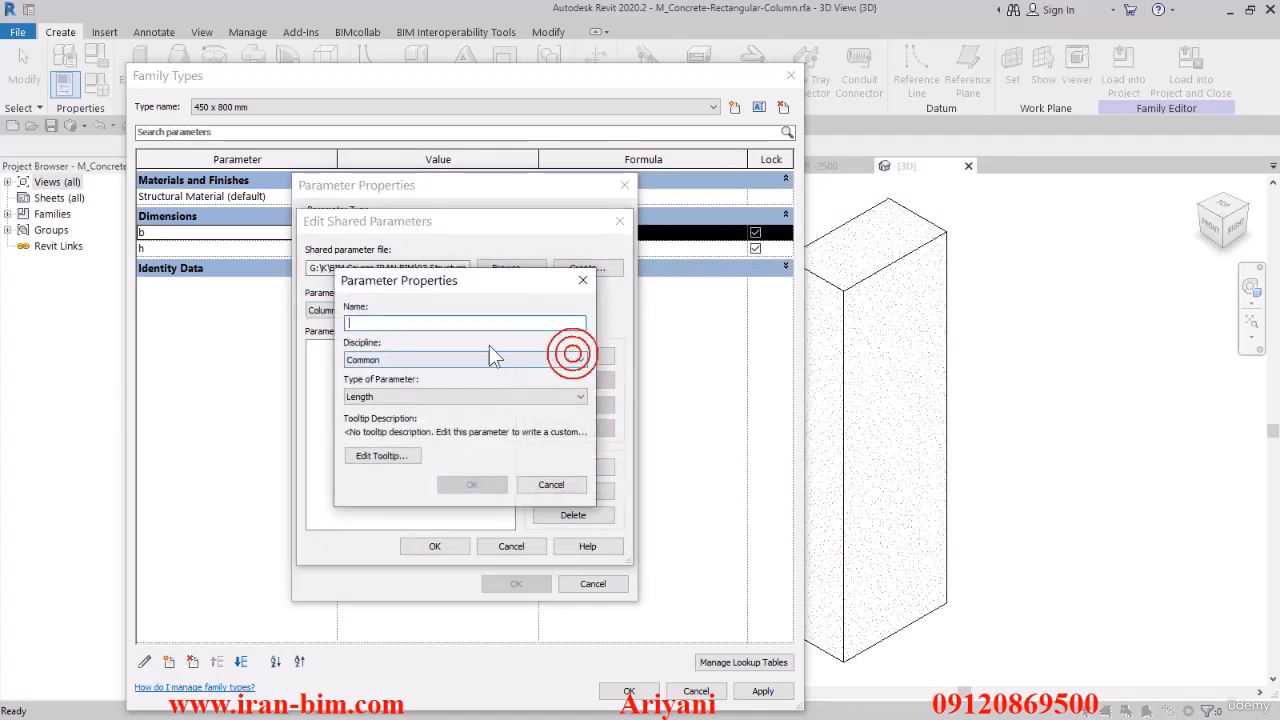
pyautogui.write('b')
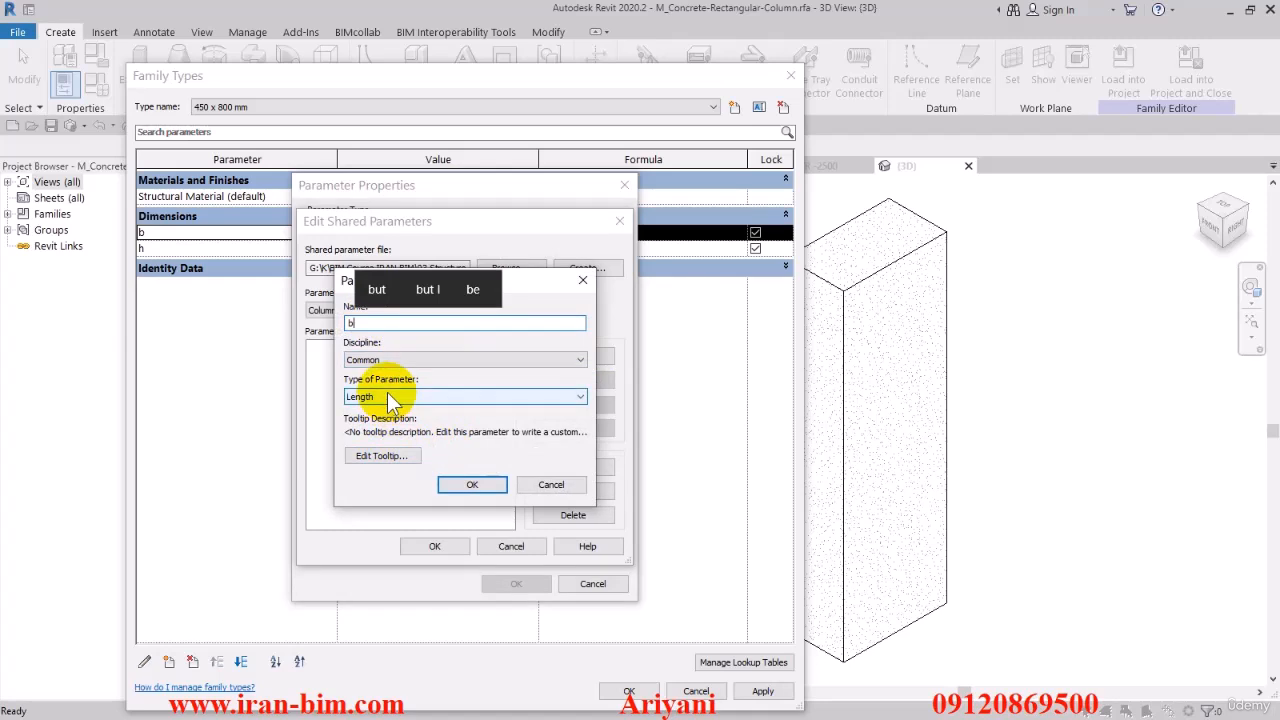
pyautogui.click(472, 484)
pyautogui.click(552, 357)
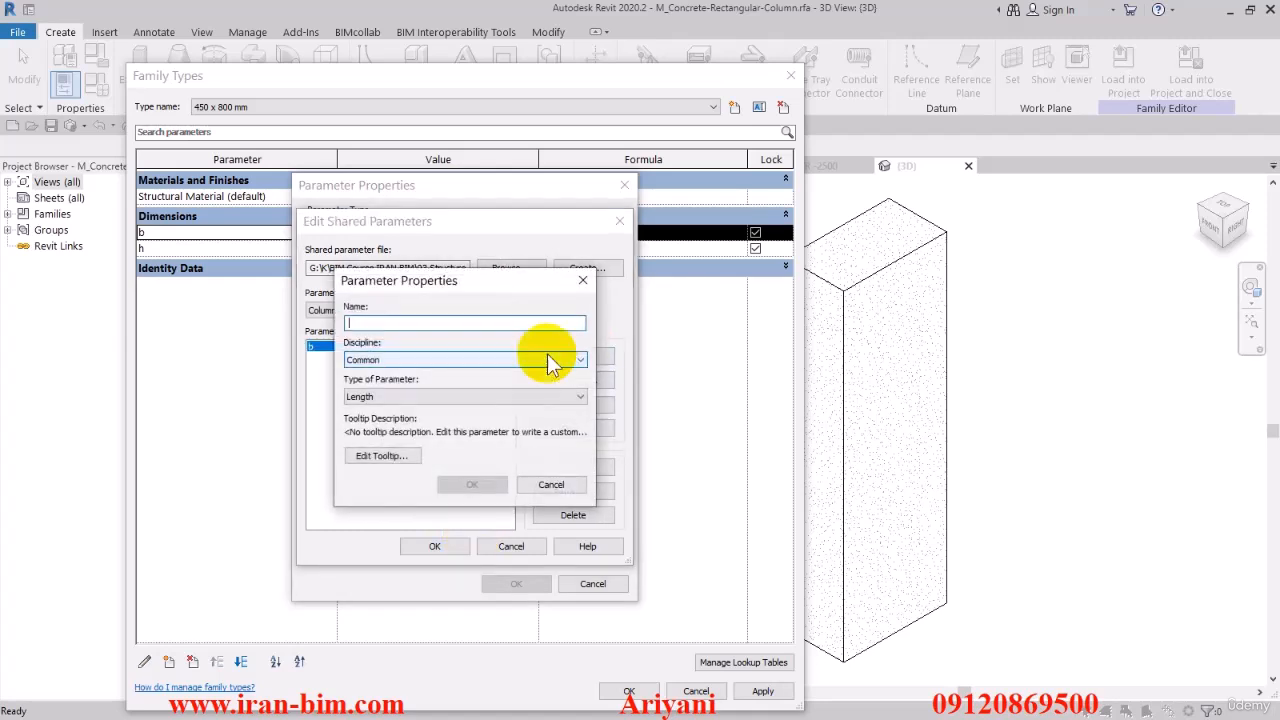
pyautogui.click(472, 484)
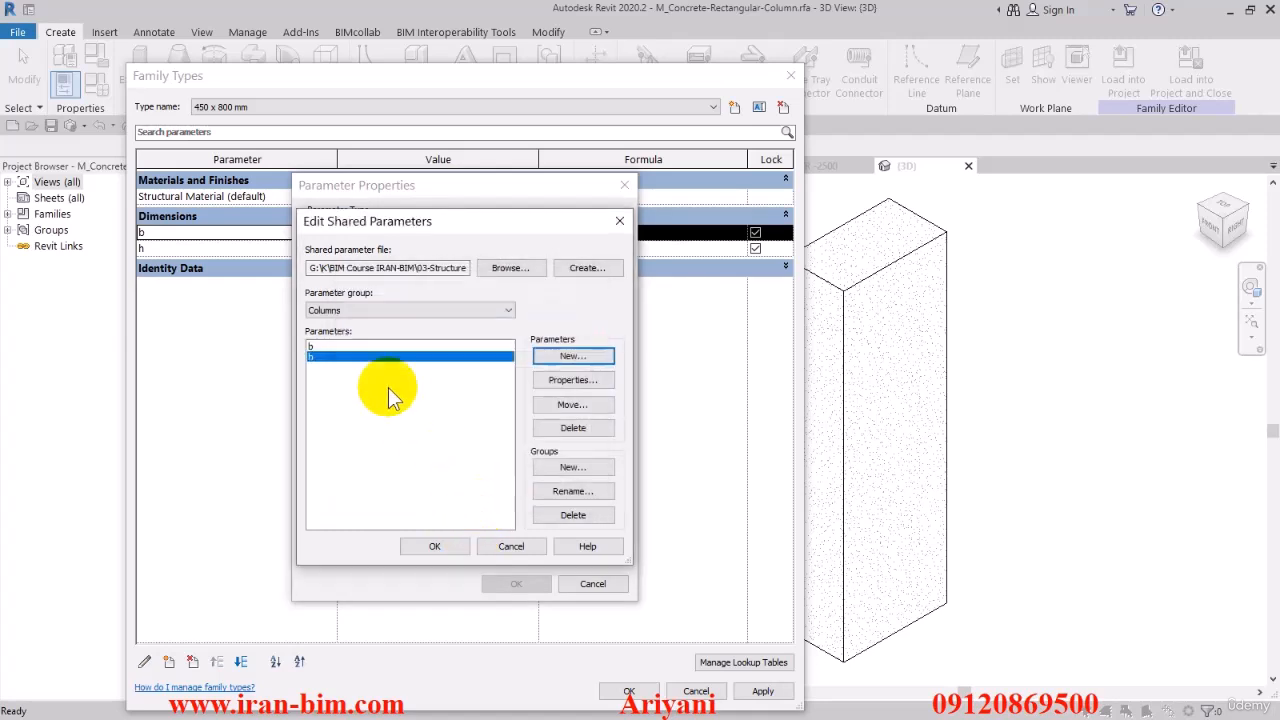
pyautogui.click(434, 546)
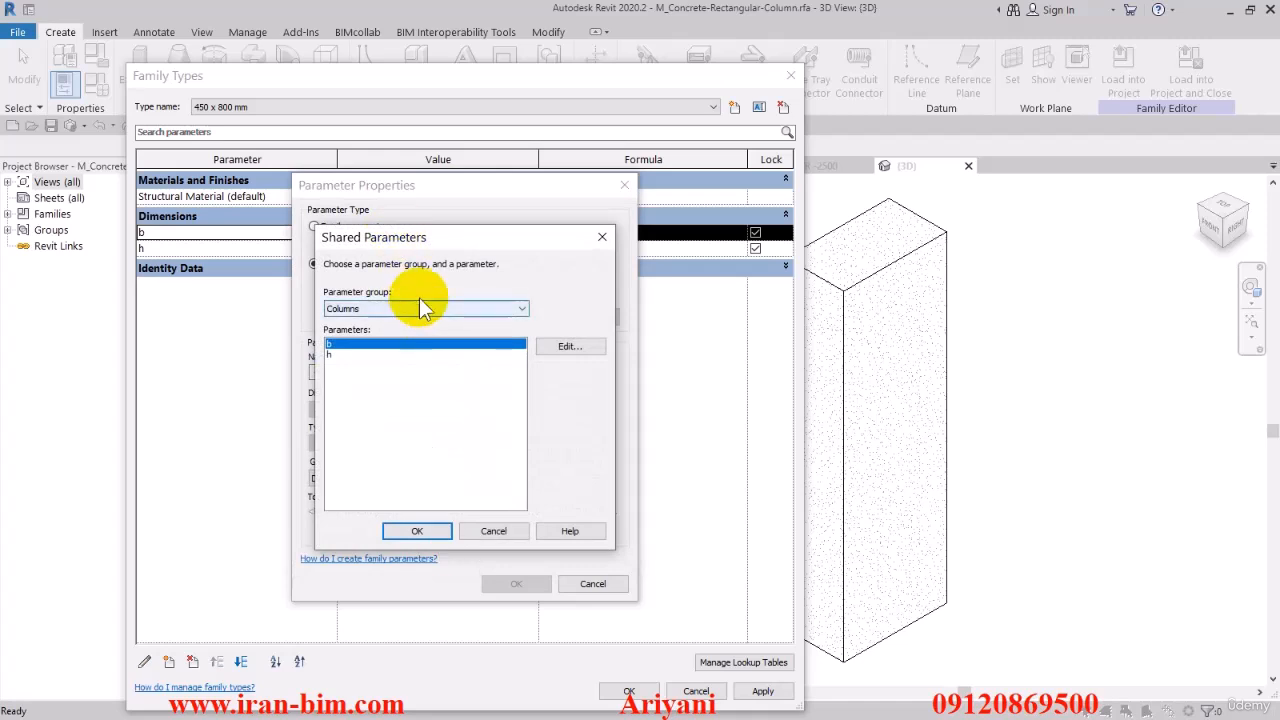
# Assign the shared parameter b from the Columns group to the family's b dimension as a type parameter
pyautogui.moveTo(465, 230); pyautogui.dragTo(754, 197)
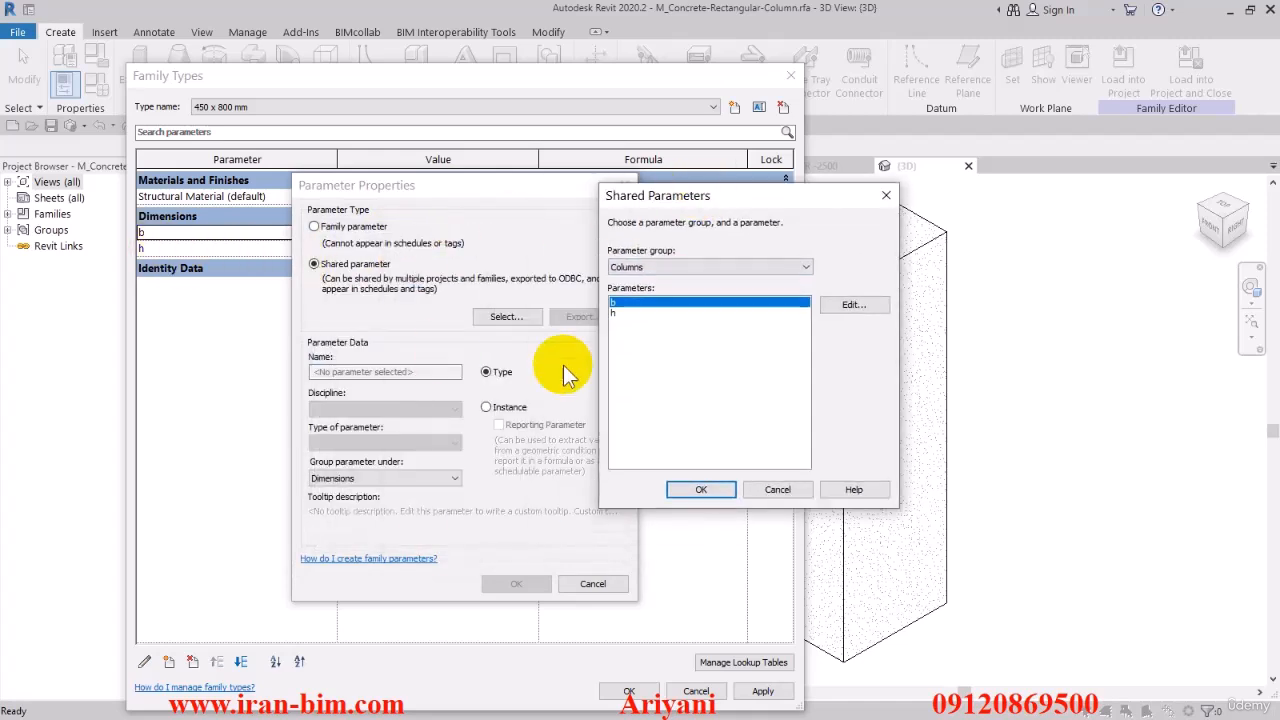
pyautogui.click(692, 492)
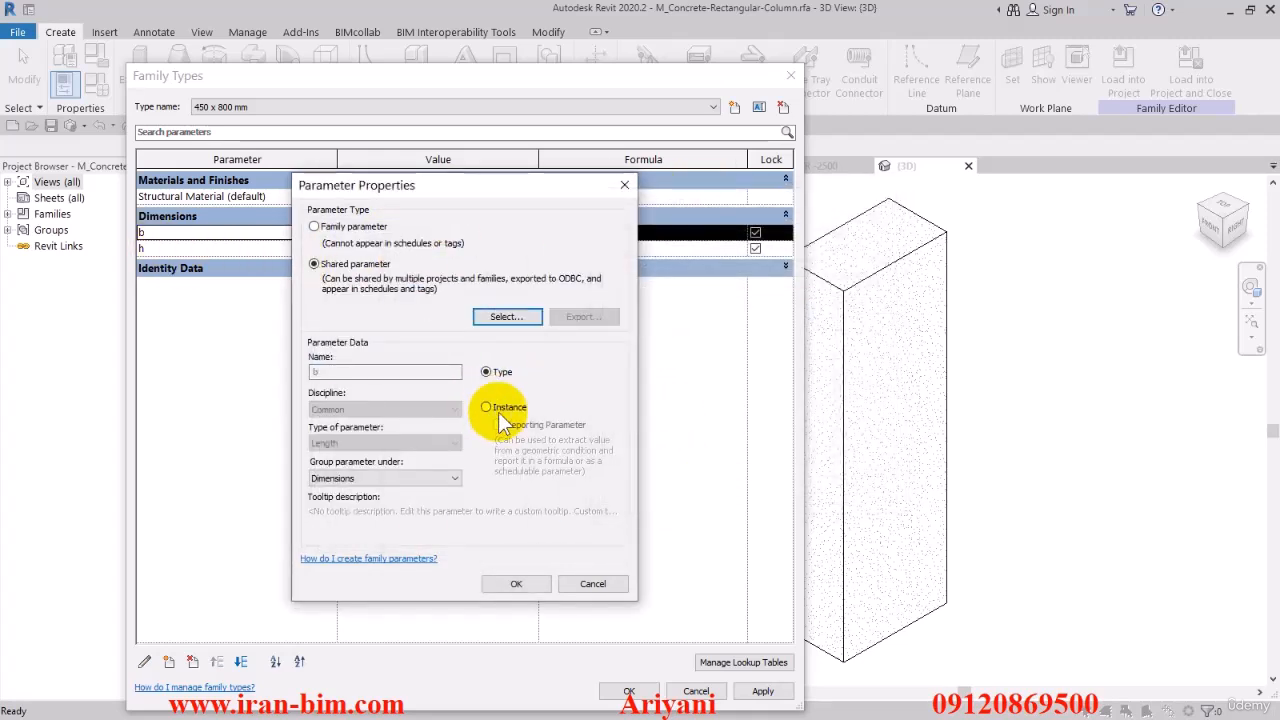
pyautogui.click(504, 582)
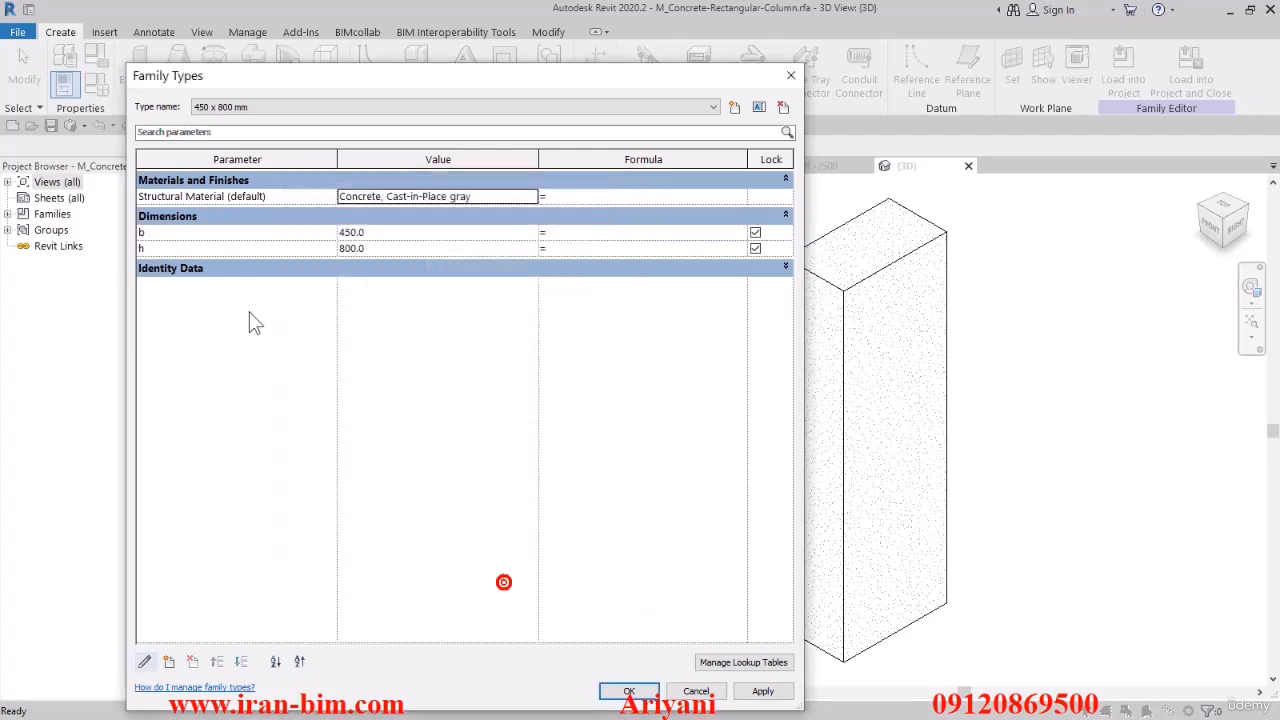
# Convert the family's h dimension to a shared parameter, using h from the Columns group
pyautogui.click(199, 247)
pyautogui.click(170, 659)
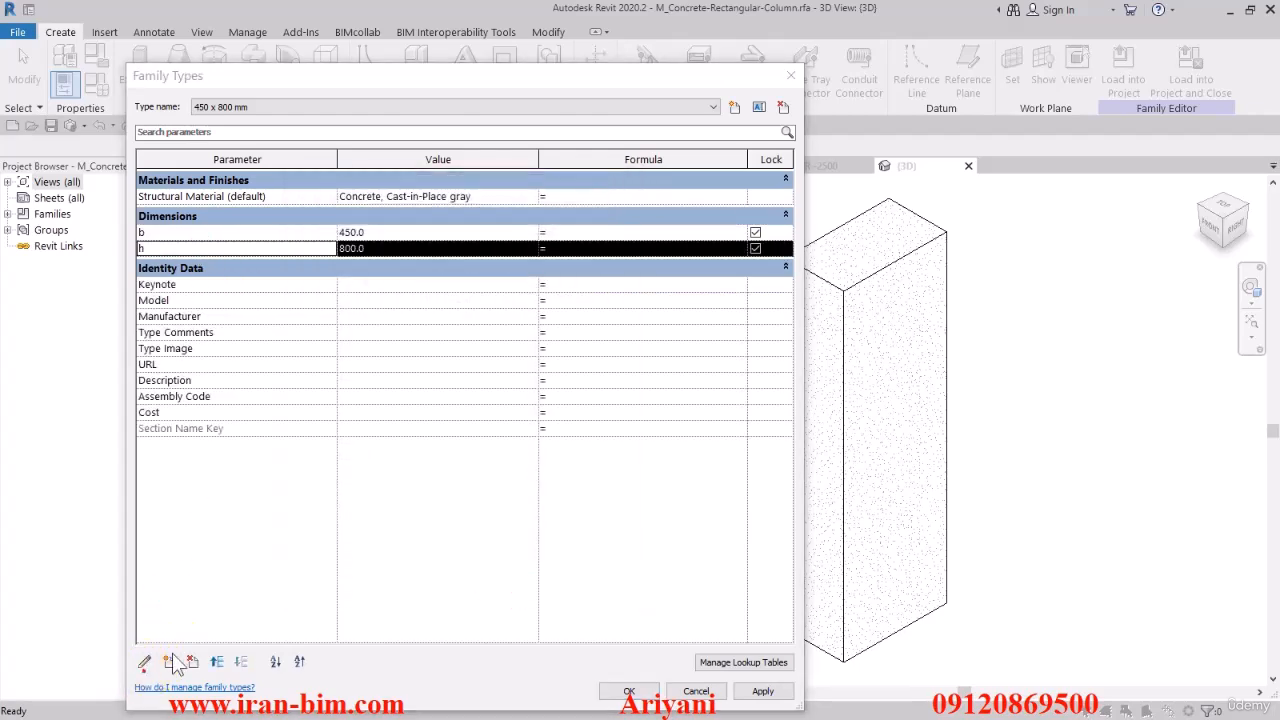
pyautogui.write('h')
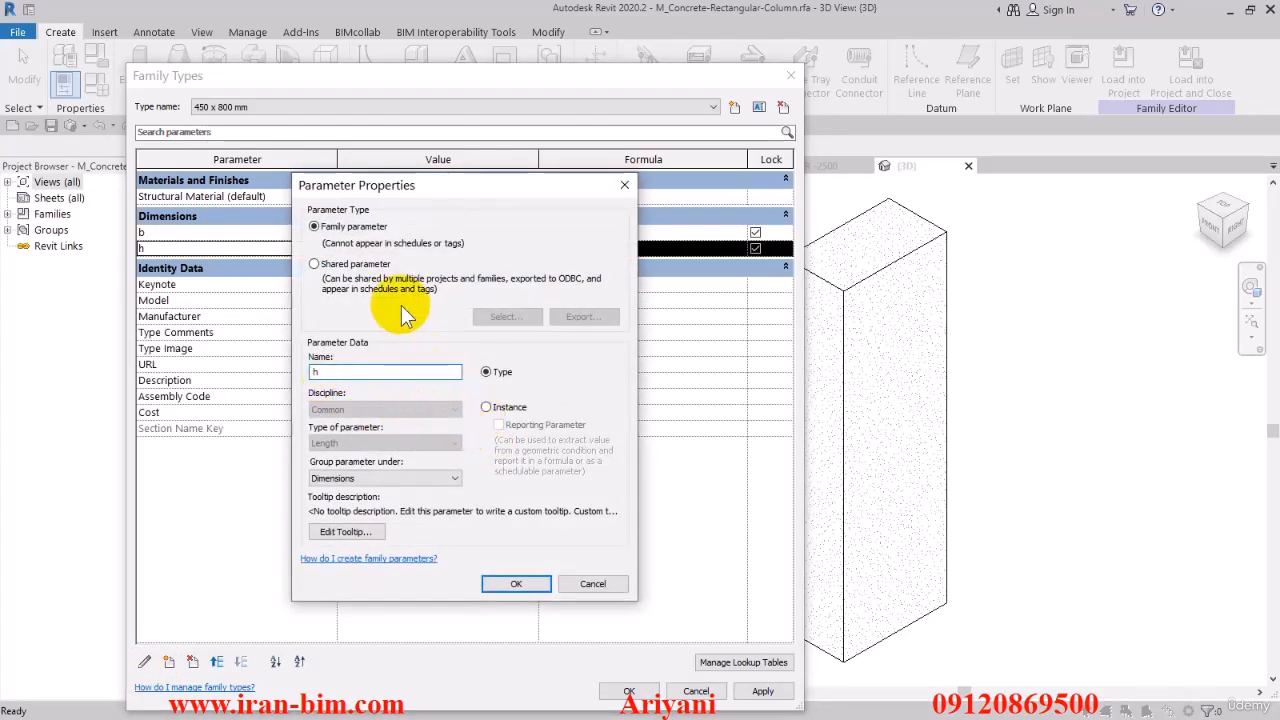
pyautogui.click(330, 263)
pyautogui.click(506, 316)
pyautogui.click(620, 313)
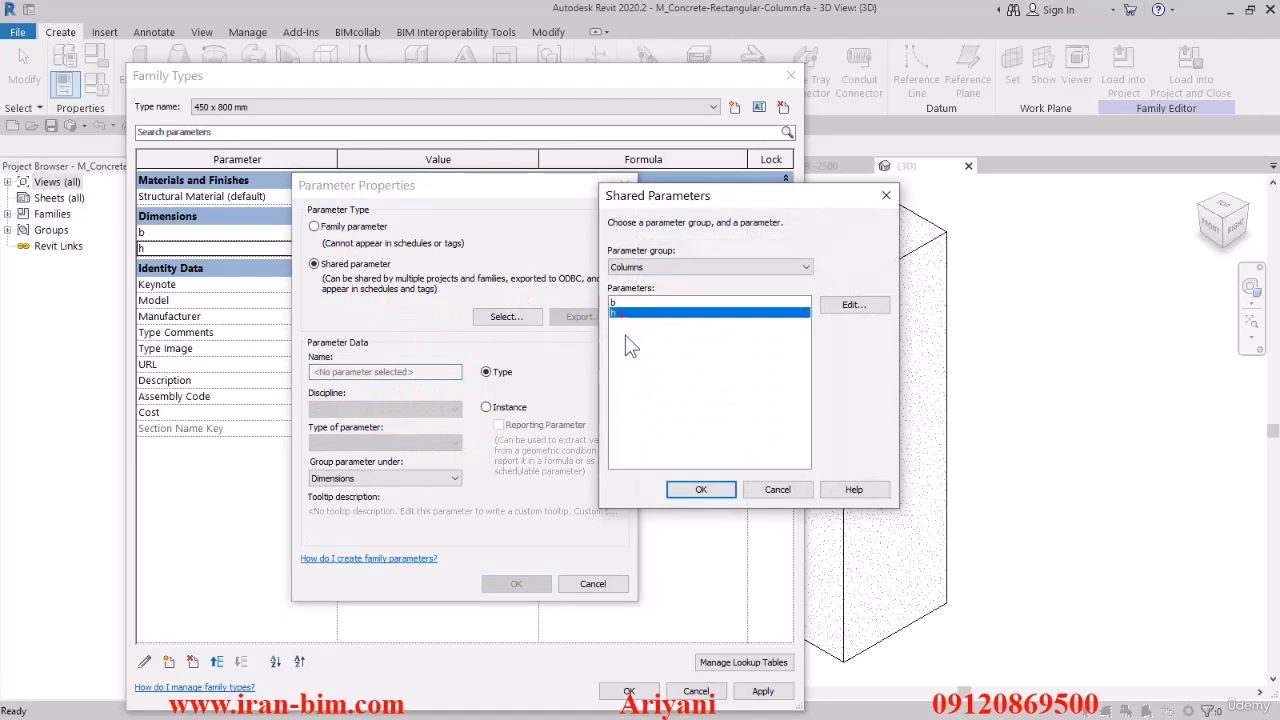
pyautogui.click(705, 490)
pyautogui.click(514, 583)
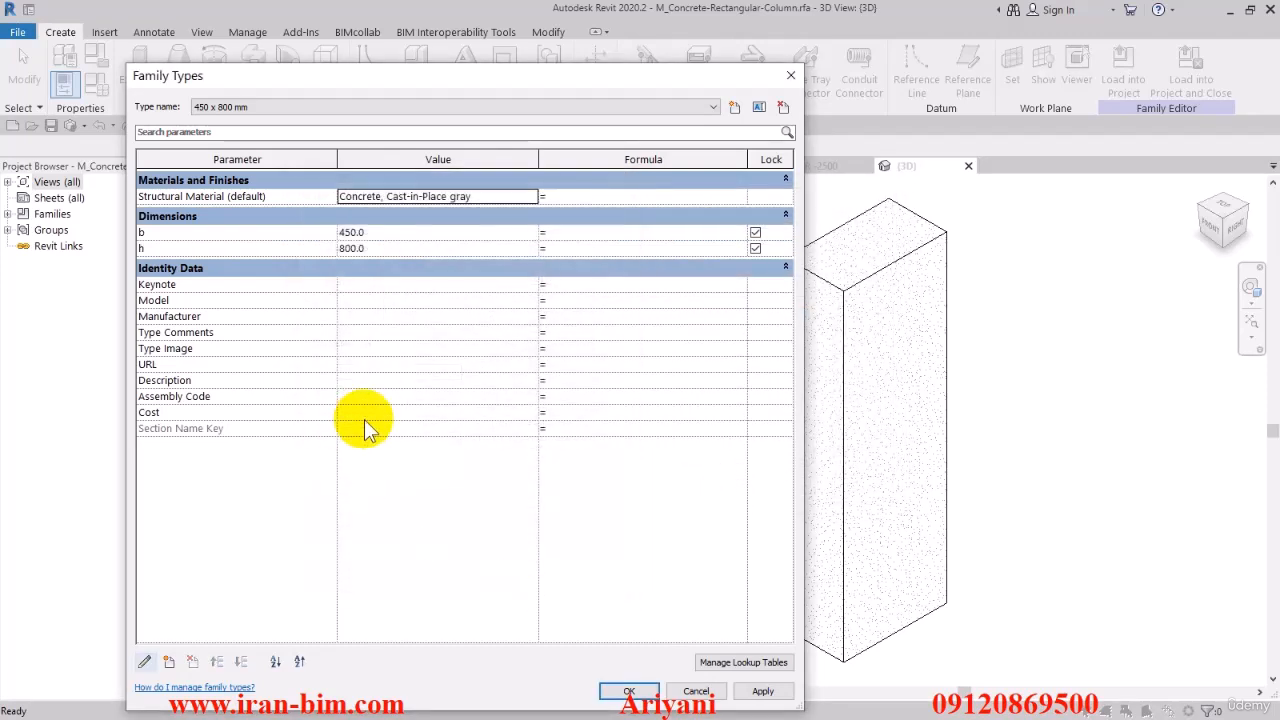
# Apply the parameter changes for the 450 x 800 mm type and close the family types
pyautogui.click(761, 691)
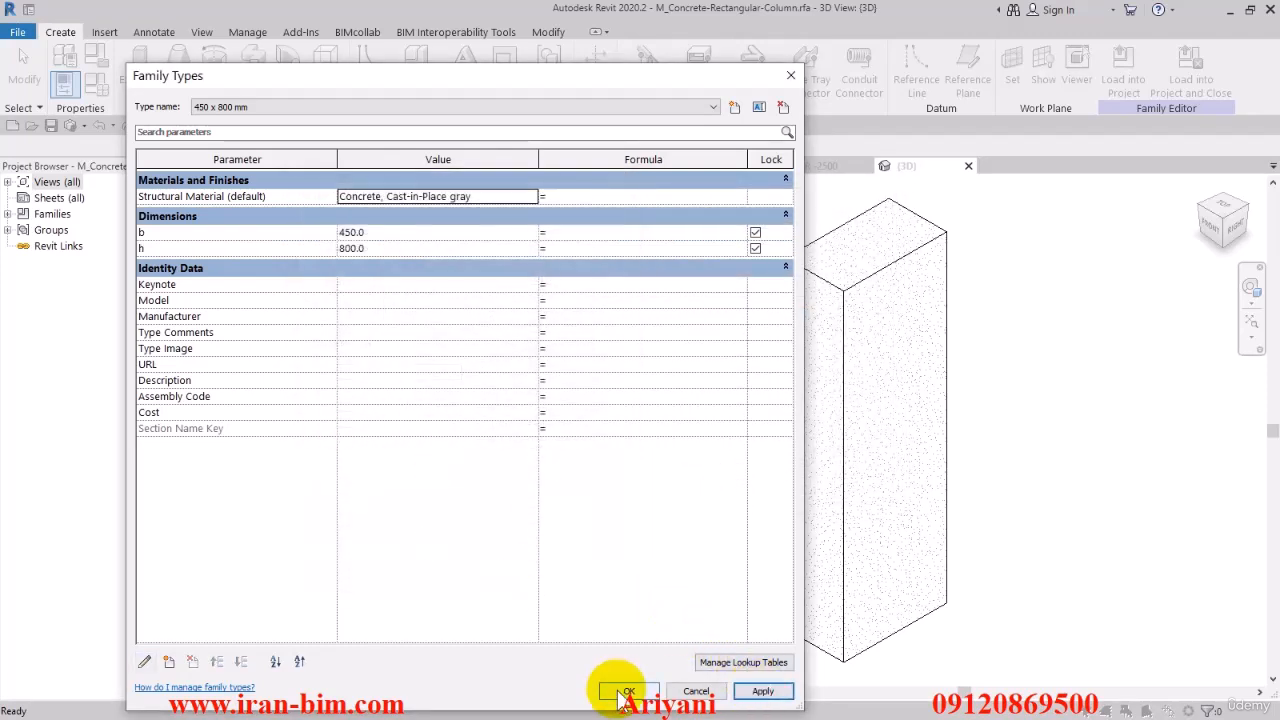
pyautogui.click(239, 102)
pyautogui.click(240, 103)
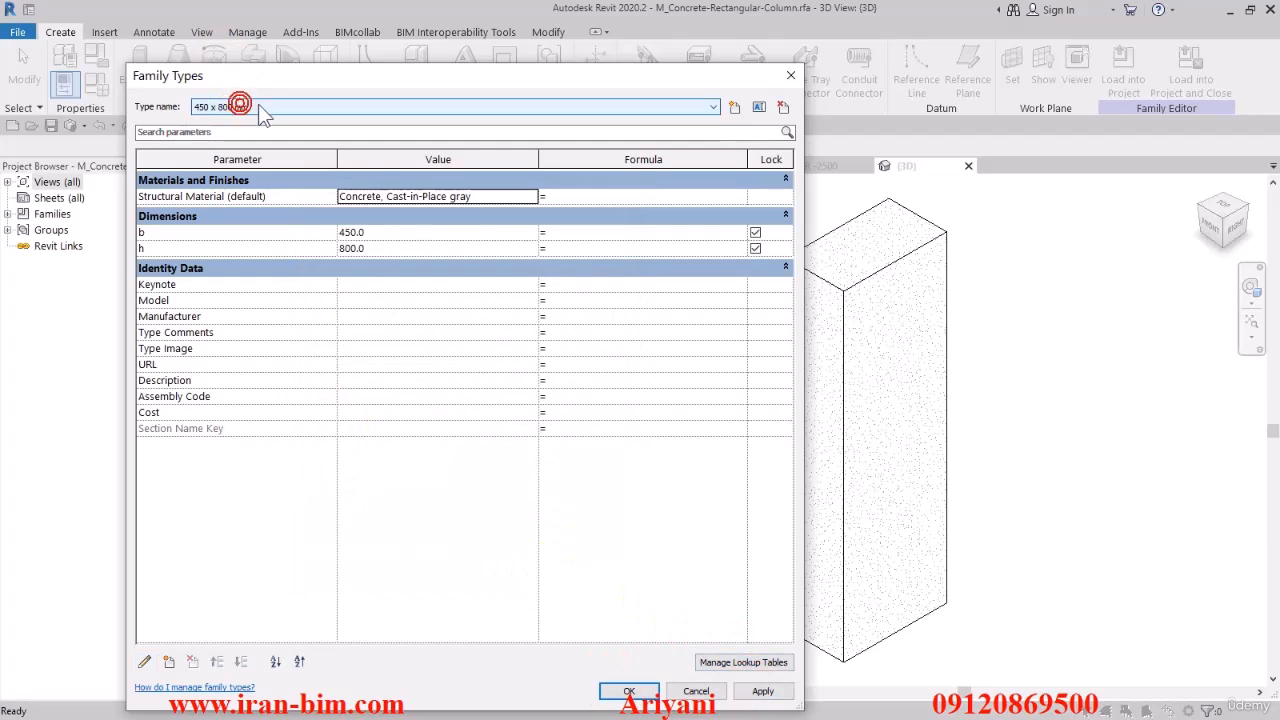
pyautogui.click(260, 106)
pyautogui.click(260, 106)
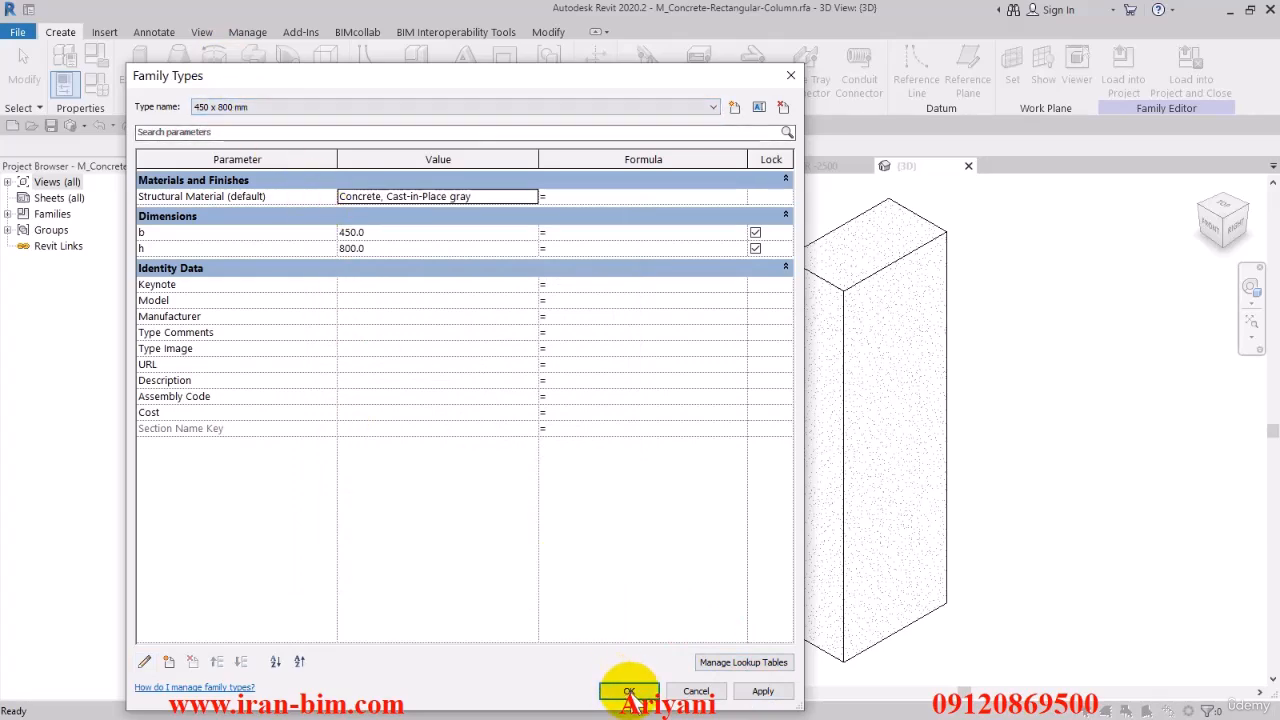
pyautogui.click(629, 691)
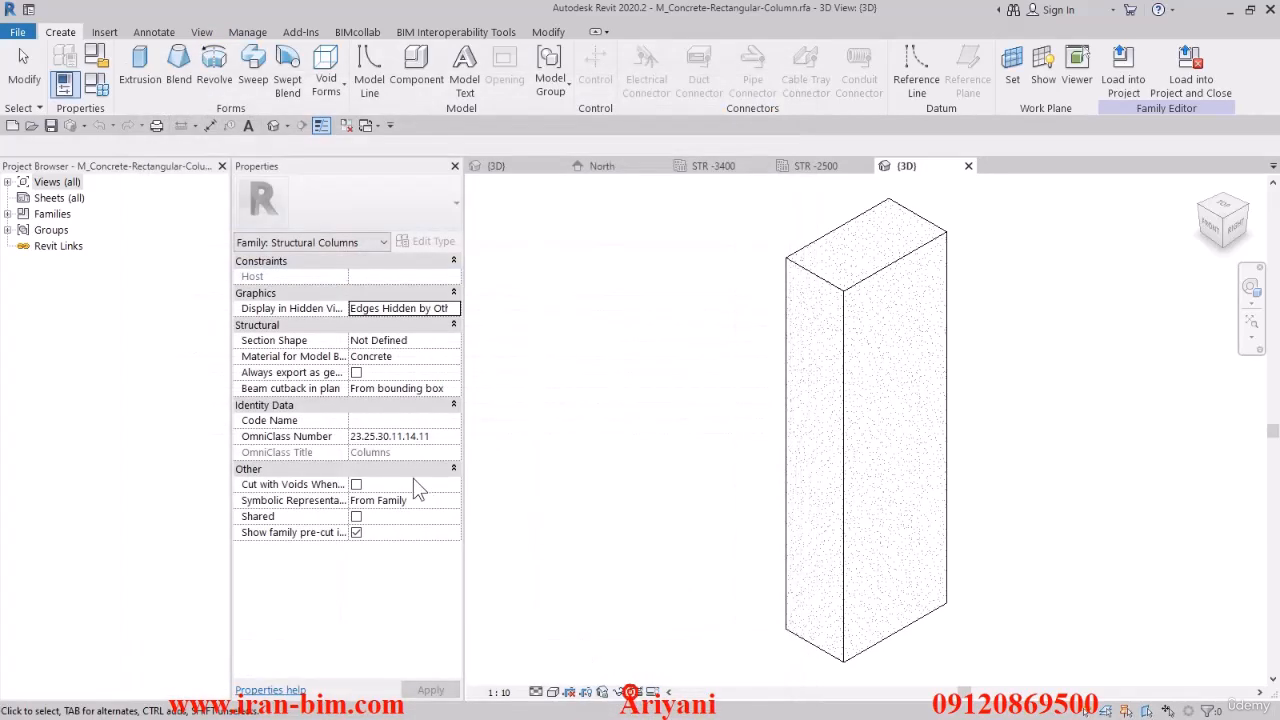
# Save the column family as M_Concrete-Rectangular-Column.rfa in a new folder named STR - Families inside FILES
pyautogui.click(51, 125)
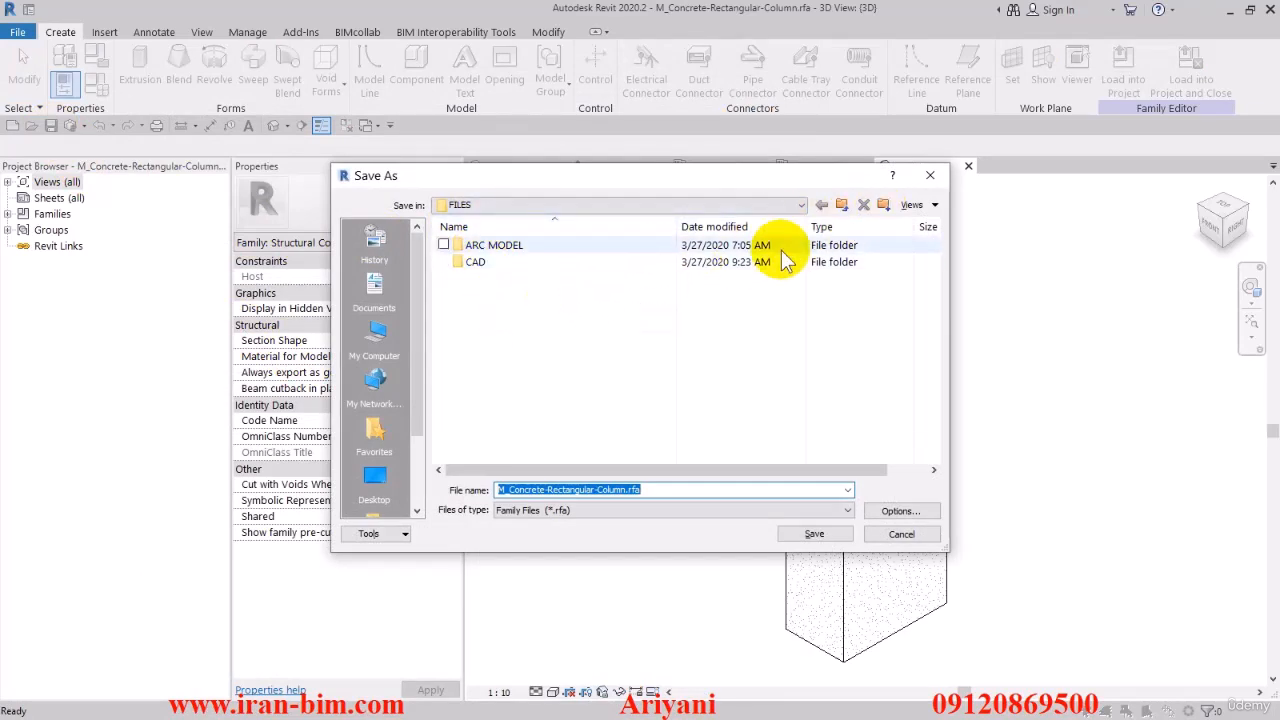
pyautogui.click(884, 205)
pyautogui.write('F')
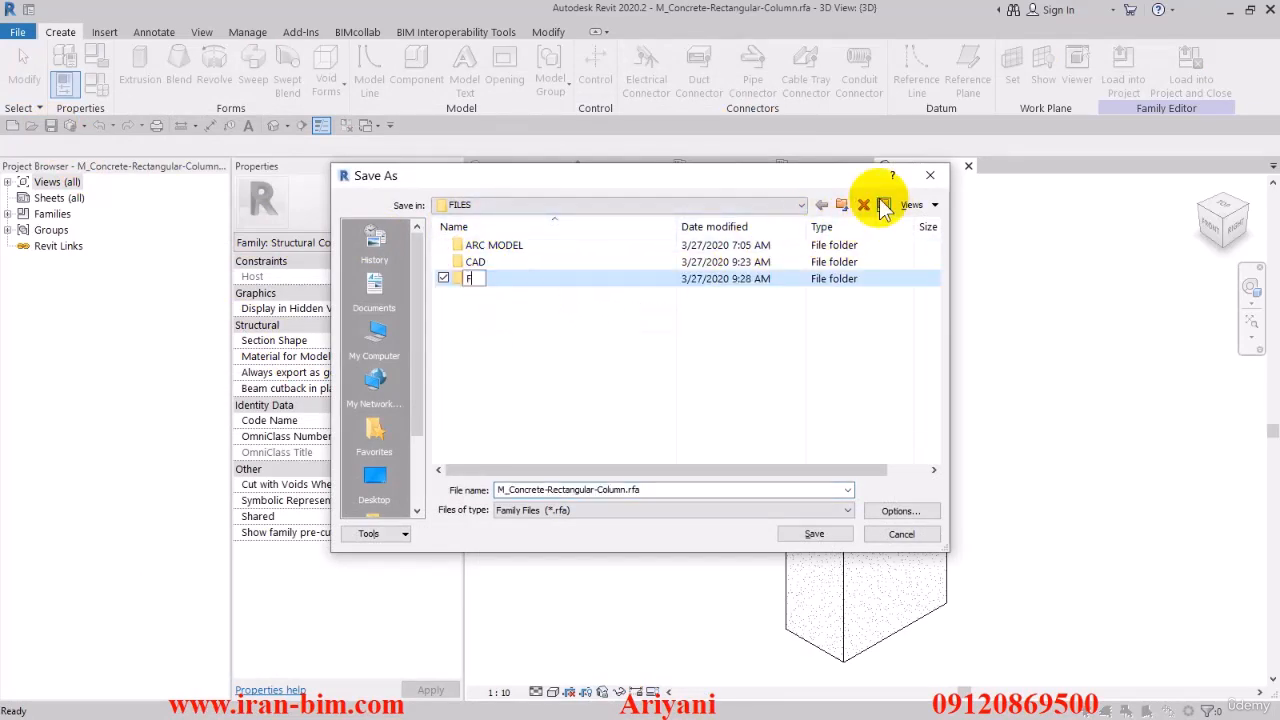
pyautogui.write('amilies')
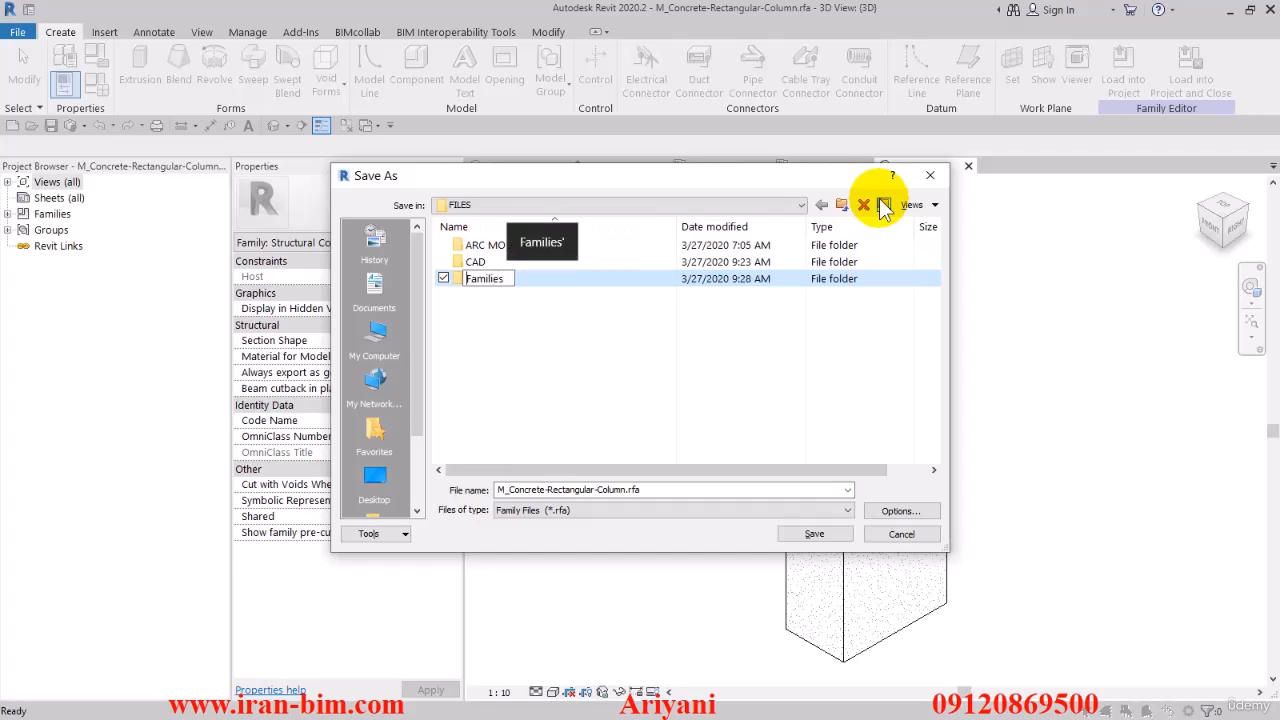
pyautogui.write('STR-')
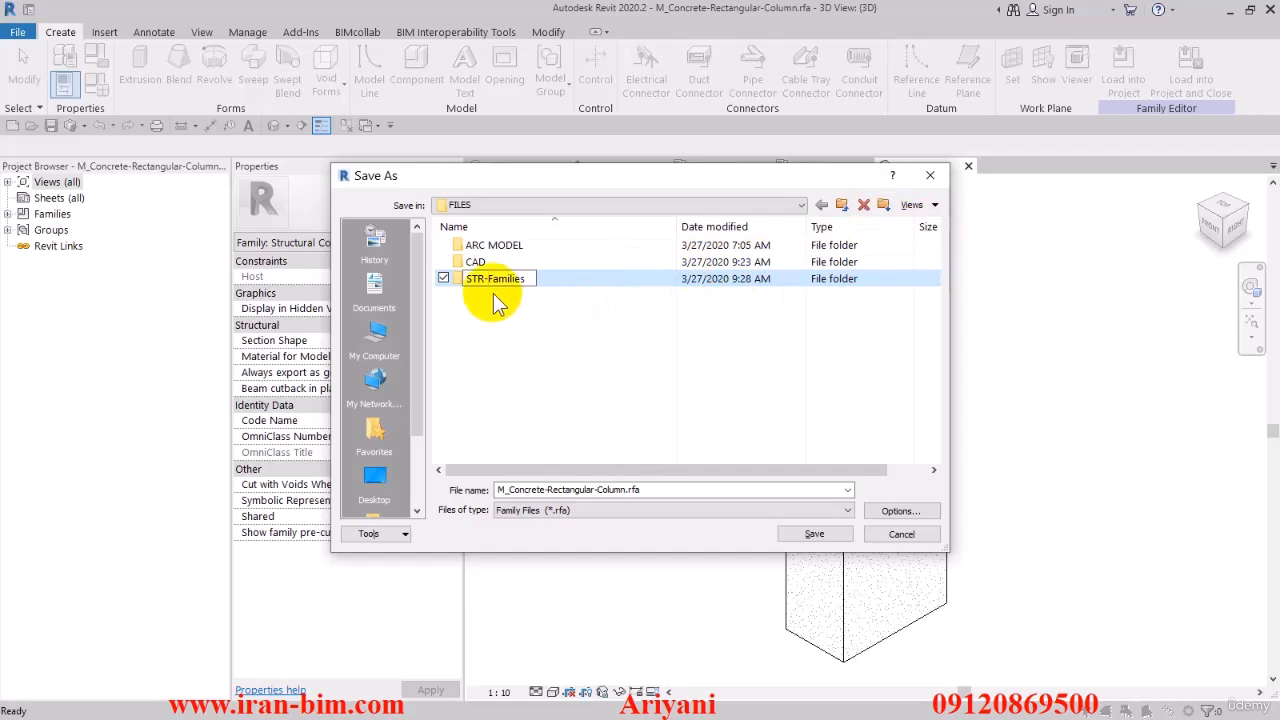
pyautogui.click(485, 280)
pyautogui.doubleClick(500, 280)
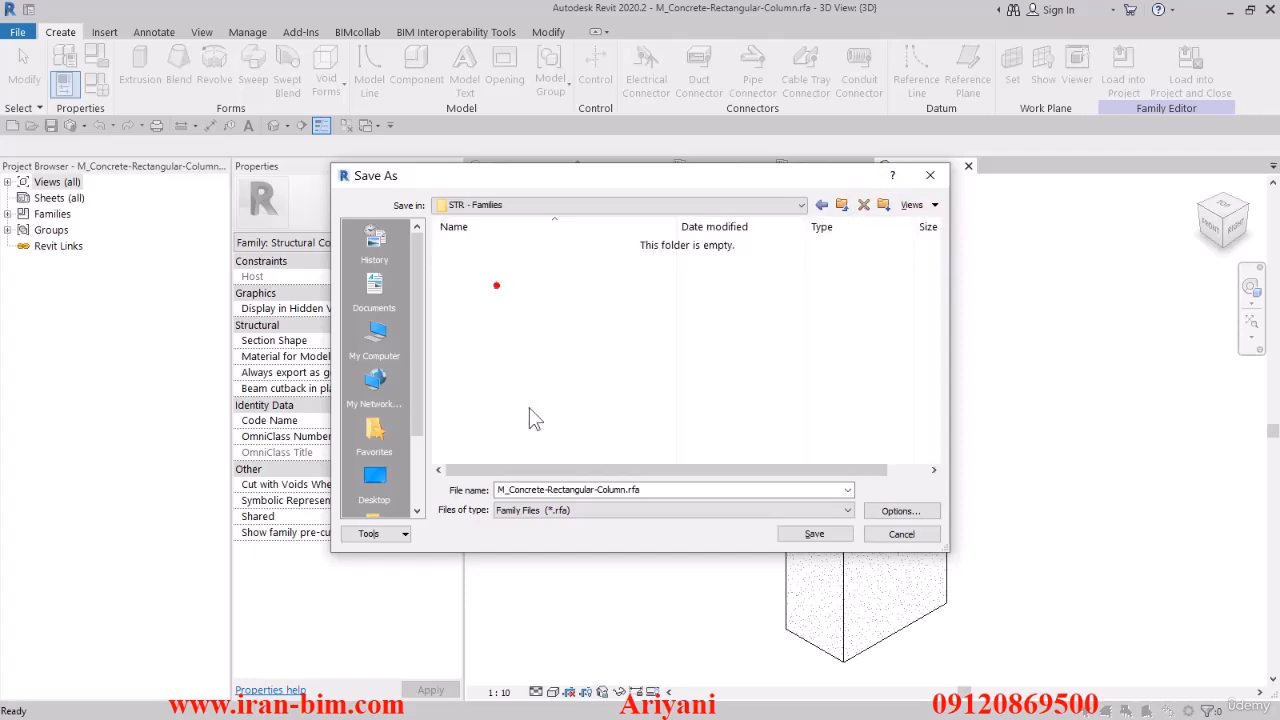
pyautogui.click(814, 533)
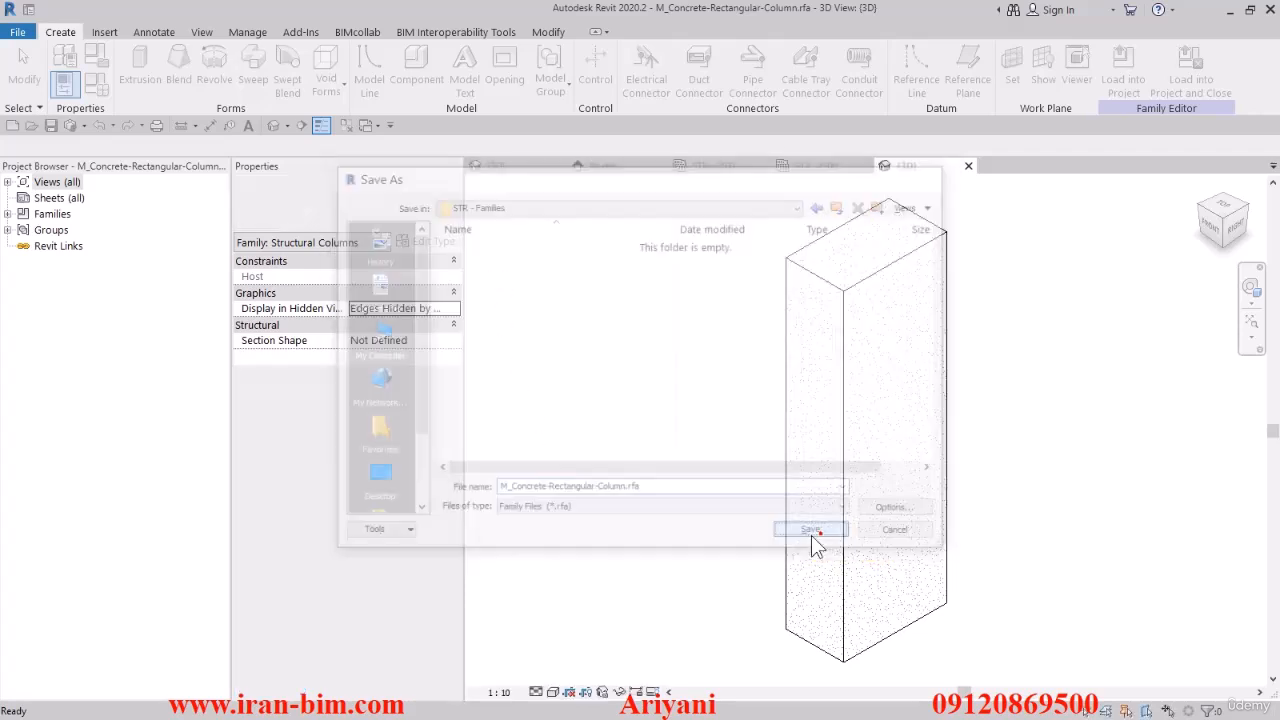
# Load the saved column family into the project and close the family file
pyautogui.click(1190, 65)
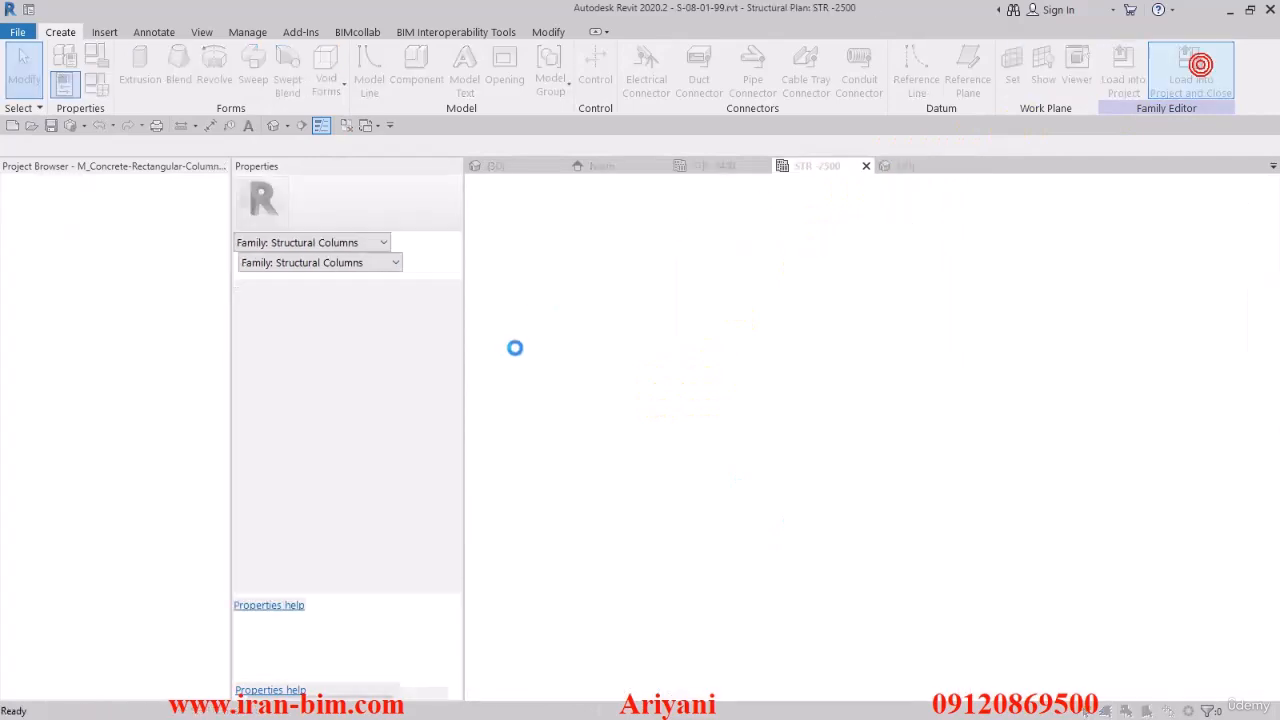
pyautogui.click(533, 329)
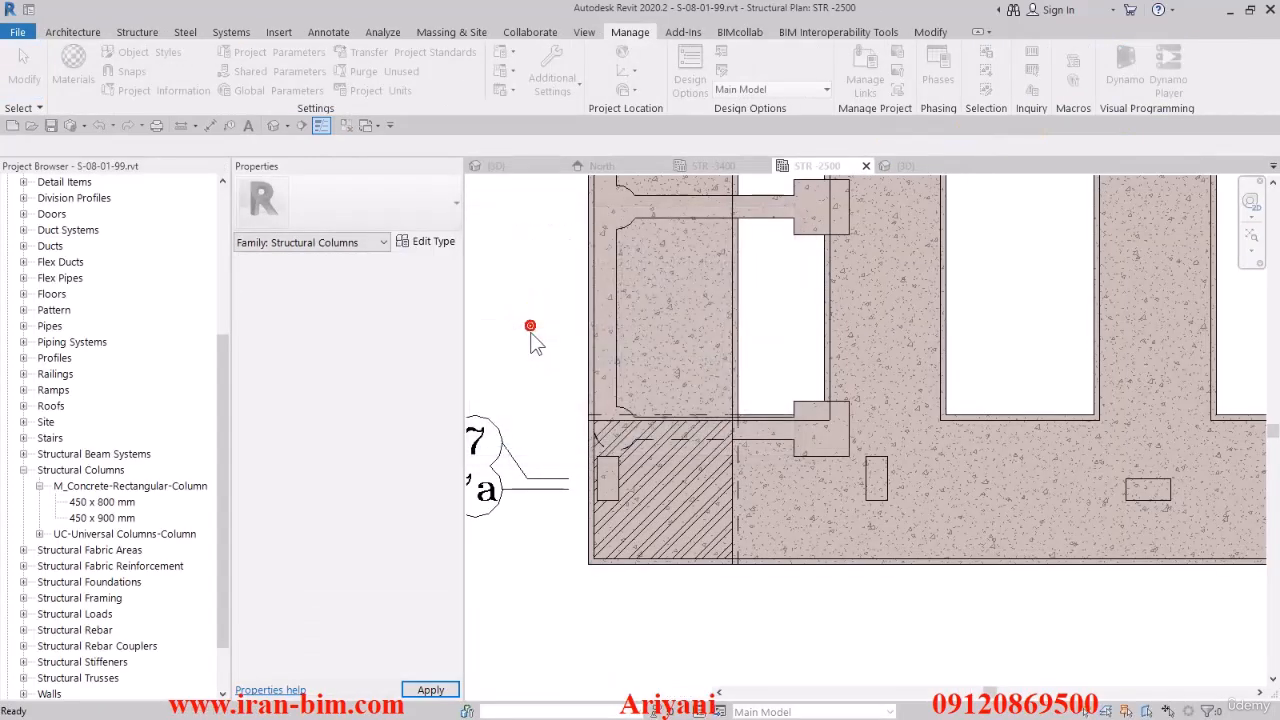
# Check the type properties of the loaded 450 x 800 mm and 450 x 900 mm rectangular column types
pyautogui.click(39, 486)
pyautogui.click(98, 502)
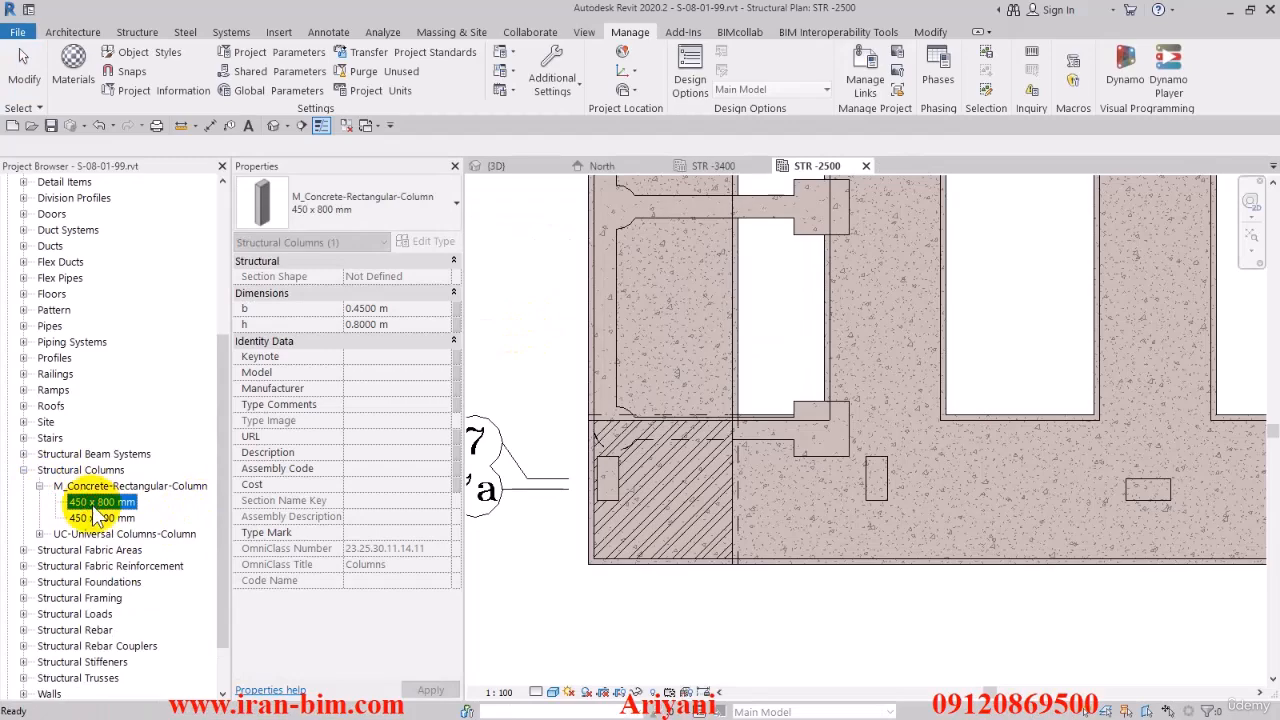
pyautogui.doubleClick(98, 502)
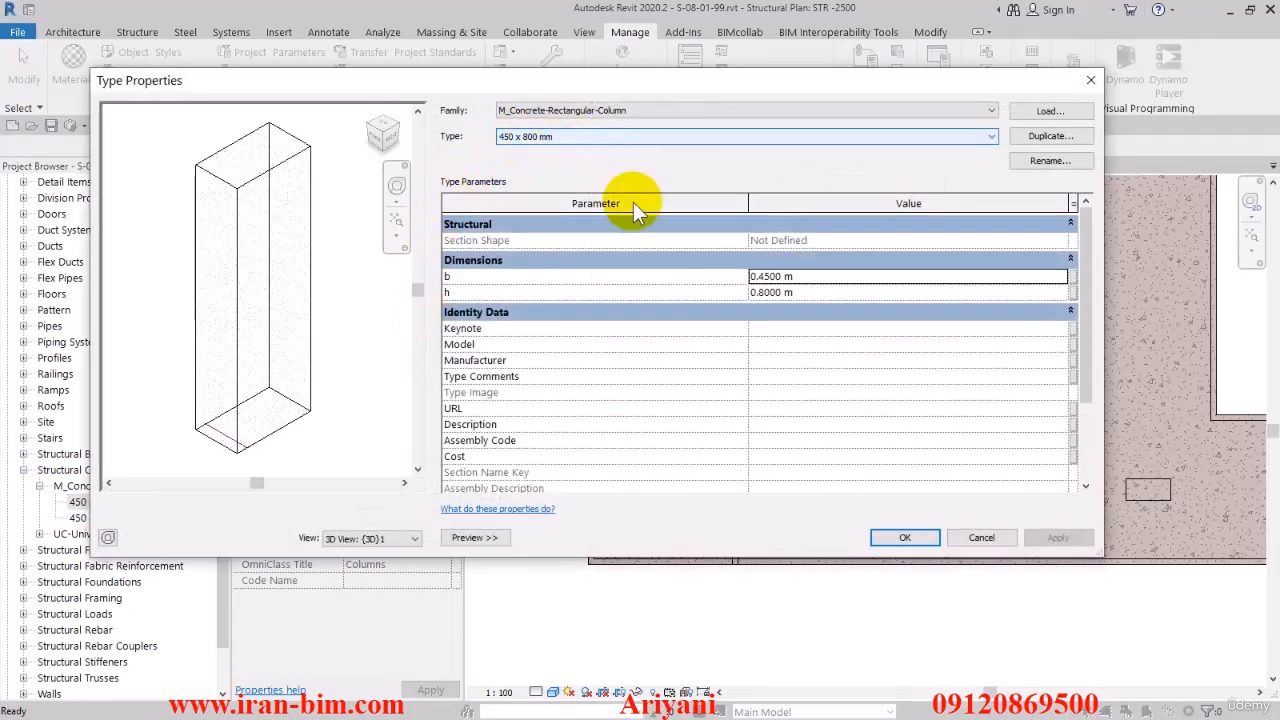
pyautogui.click(900, 540)
pyautogui.click(80, 518)
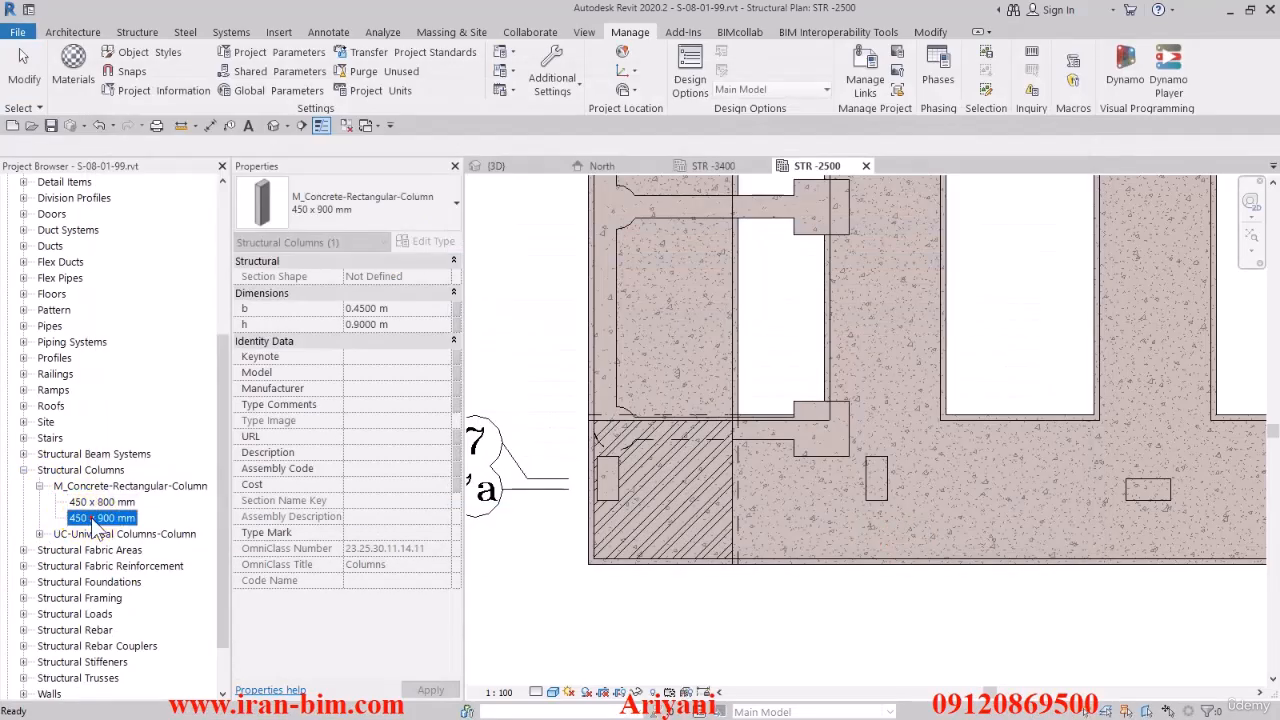
pyautogui.doubleClick(80, 518)
pyautogui.click(903, 540)
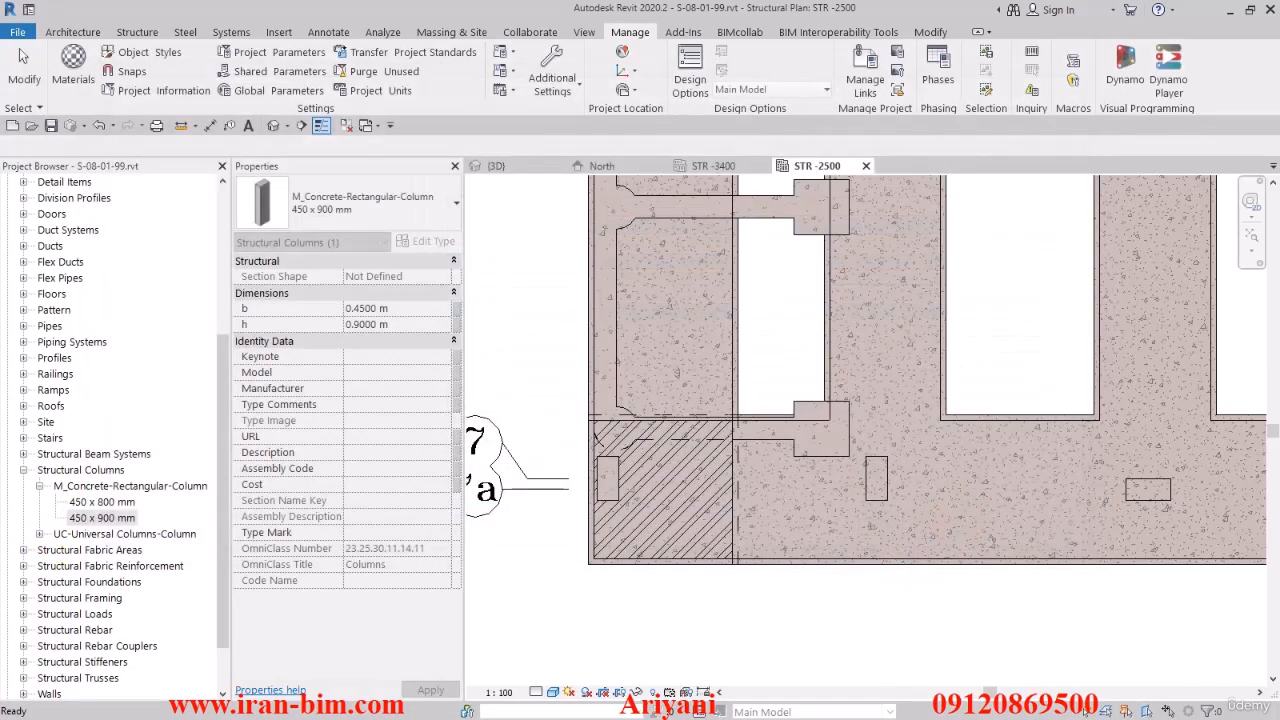
# Duplicate the 450 x 900 mm column type and name the copy 400 x 800 mm
pyautogui.rightClick(112, 517)
pyautogui.click(140, 322)
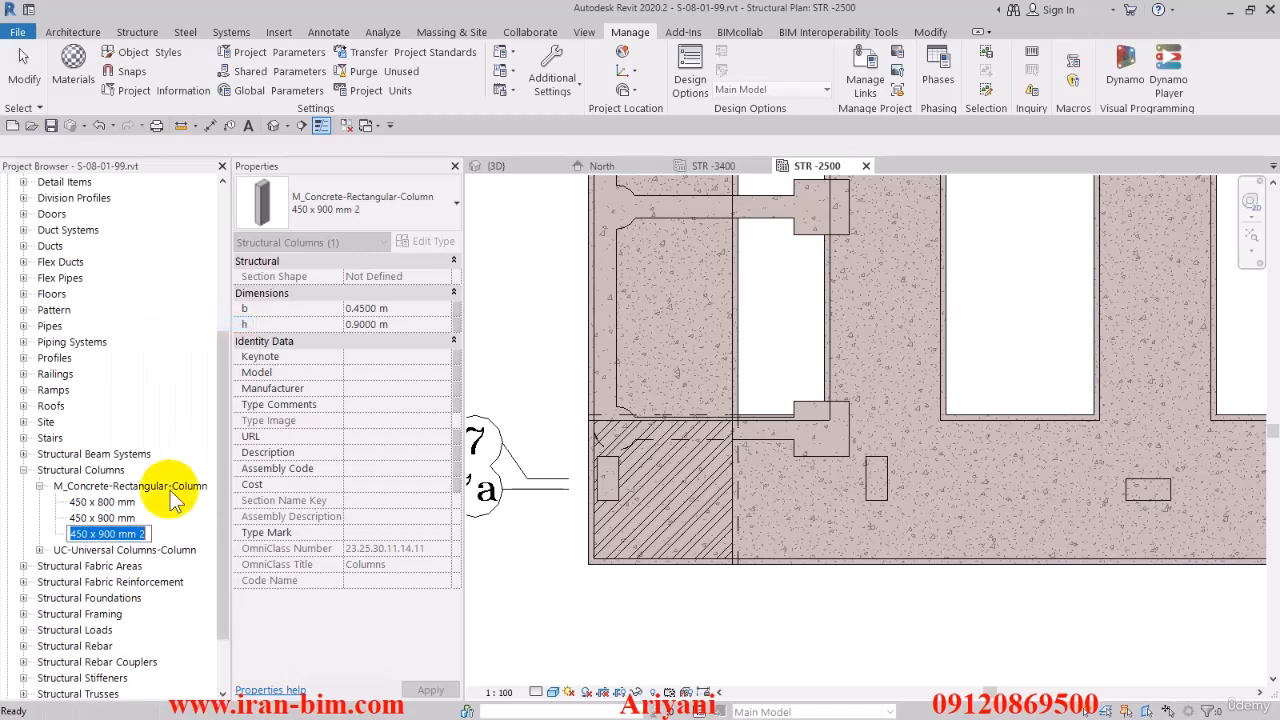
pyautogui.write('400 x ')
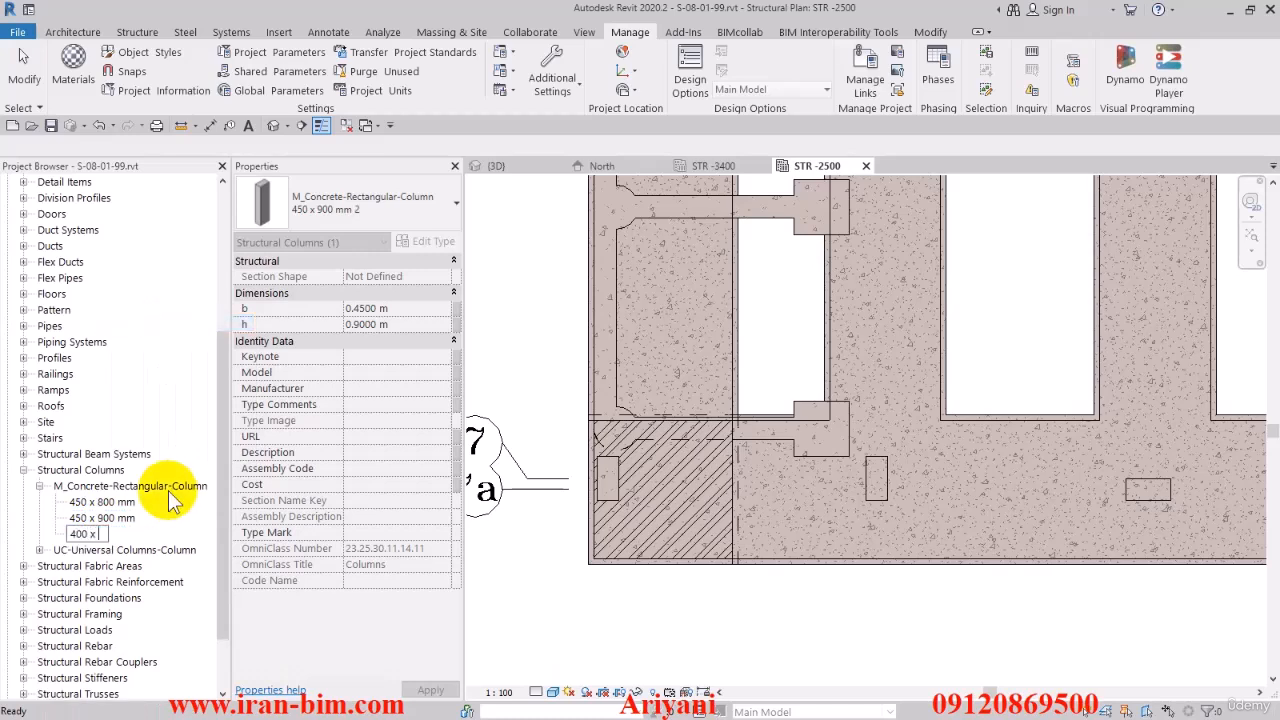
pyautogui.write('800 mm')
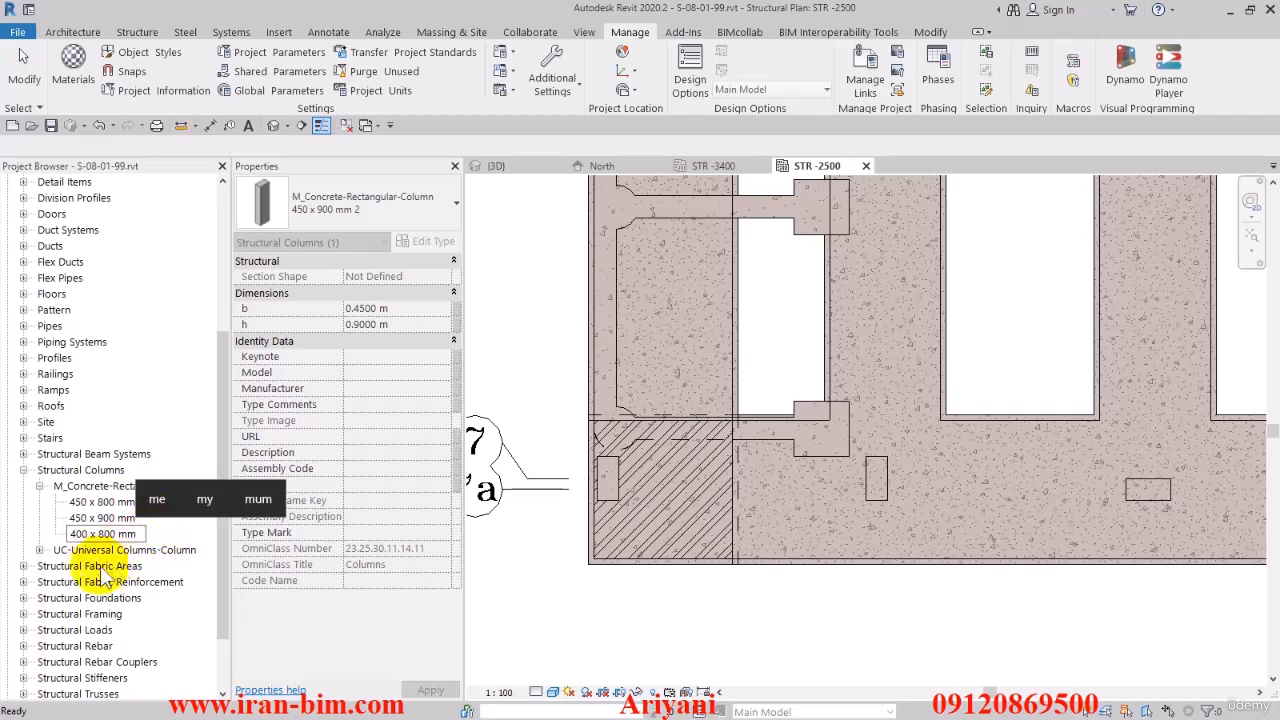
pyautogui.press('Return')
# Set the 400 x 800 mm column type's b to 0.4 m and h to 0.8 m
pyautogui.doubleClick(95, 503)
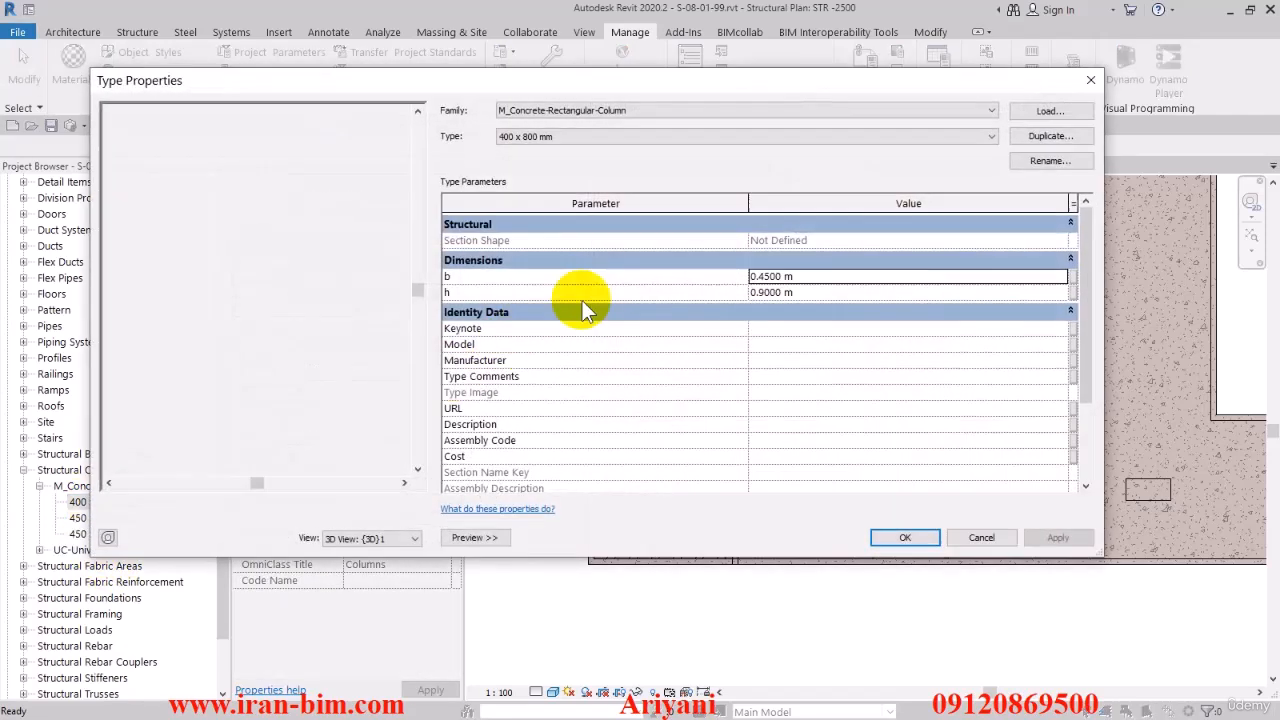
pyautogui.doubleClick(805, 277)
pyautogui.write('0.4500')
pyautogui.click(805, 292)
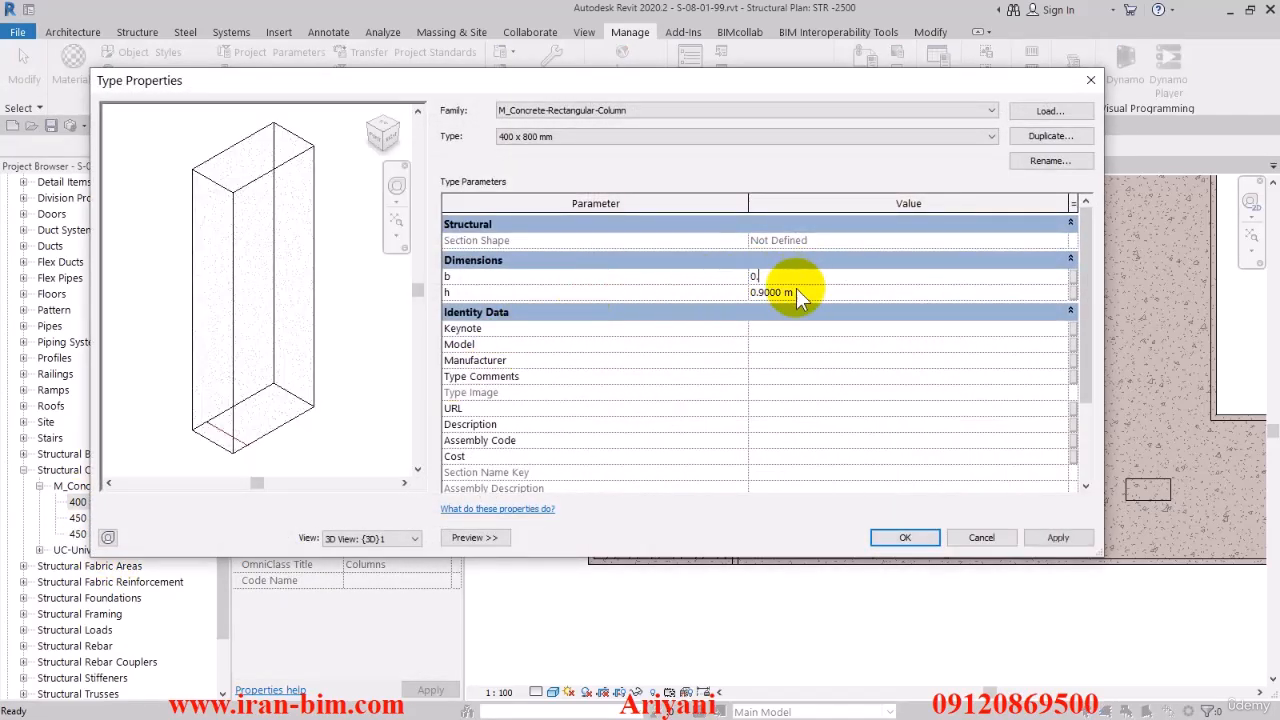
pyautogui.click(905, 538)
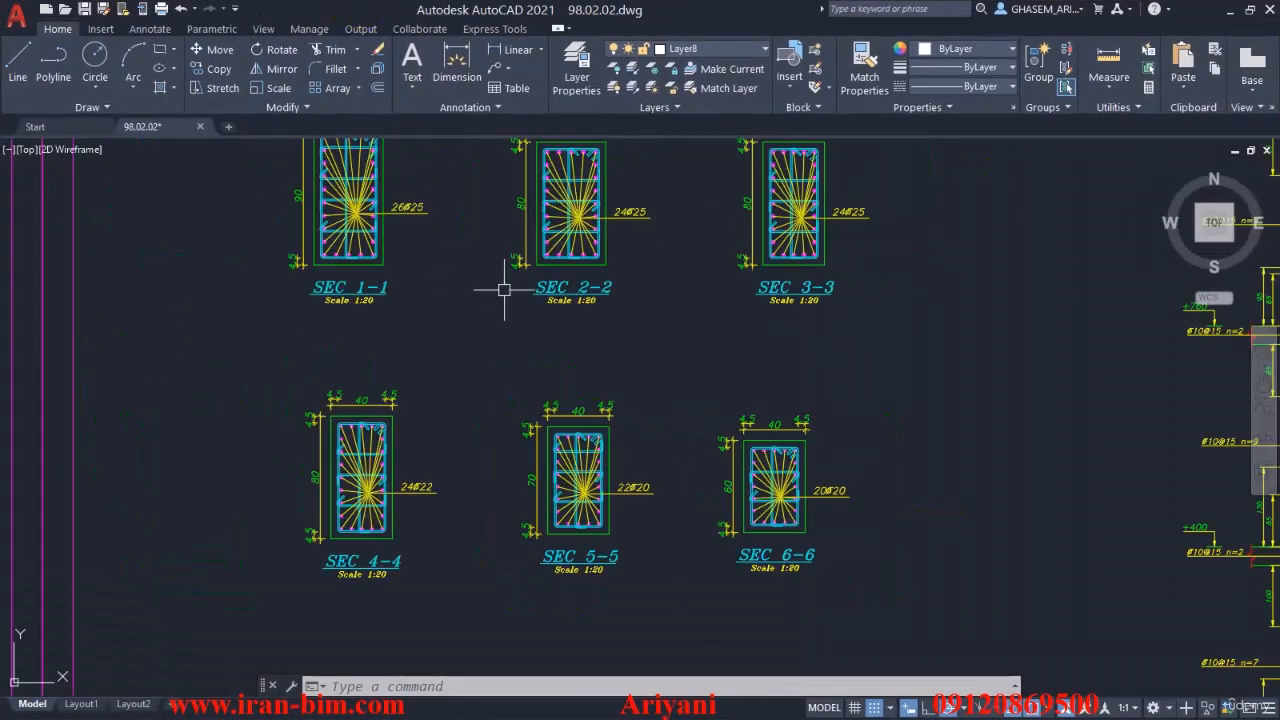
# Examine the widths and depths of column sections 1-1 to 6-6 in the AutoCAD drawing, and return to Revit
pyautogui.scroll(5, 766, 366)
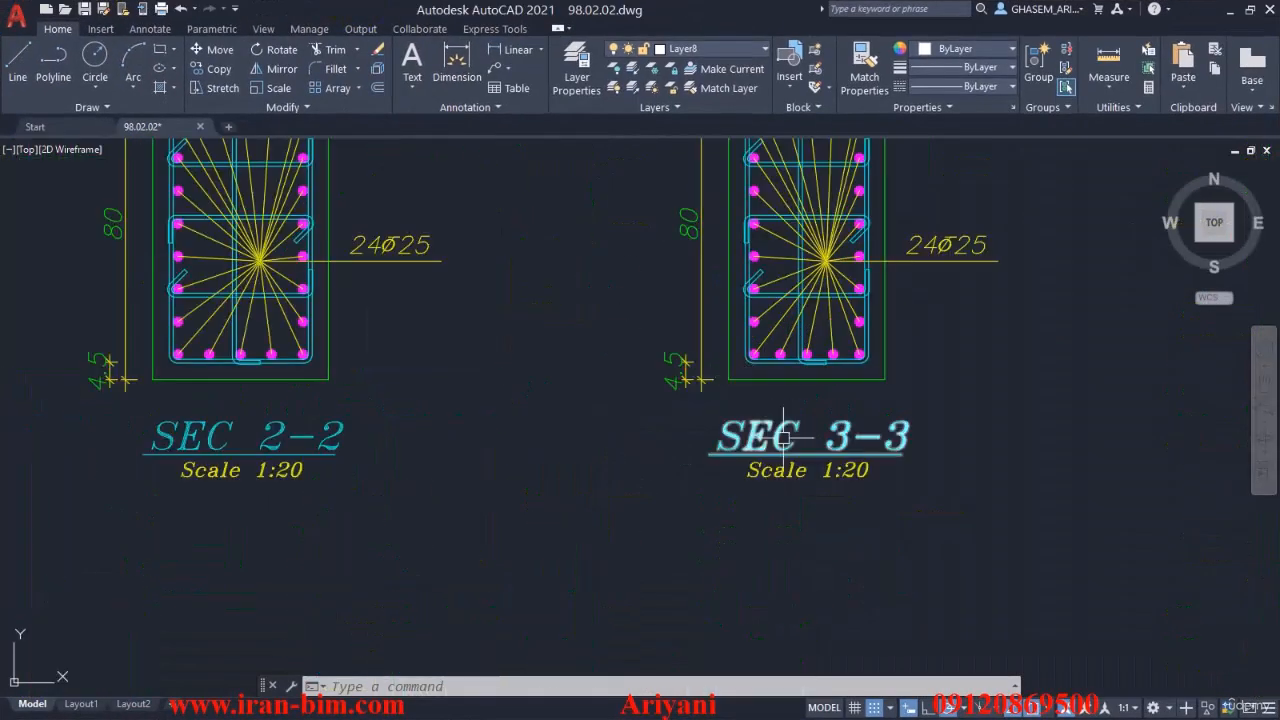
pyautogui.scroll(-2, 792, 424)
pyautogui.moveTo(755, 444)
pyautogui.mouseDown(button='middle')
pyautogui.moveTo(895, 273)
pyautogui.moveTo(895, 229)
pyautogui.moveTo(815, 458)
pyautogui.mouseUp(button='middle')
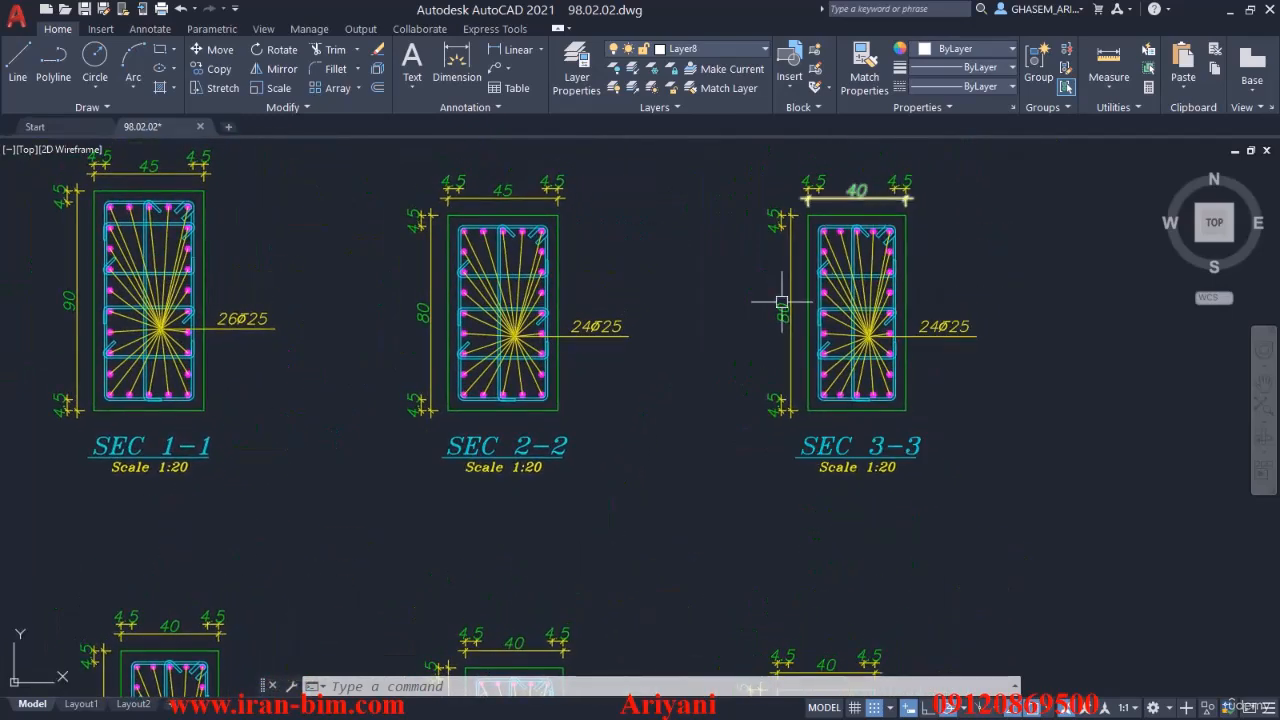
pyautogui.moveTo(312, 601); pyautogui.dragTo(460, 259, button='middle')
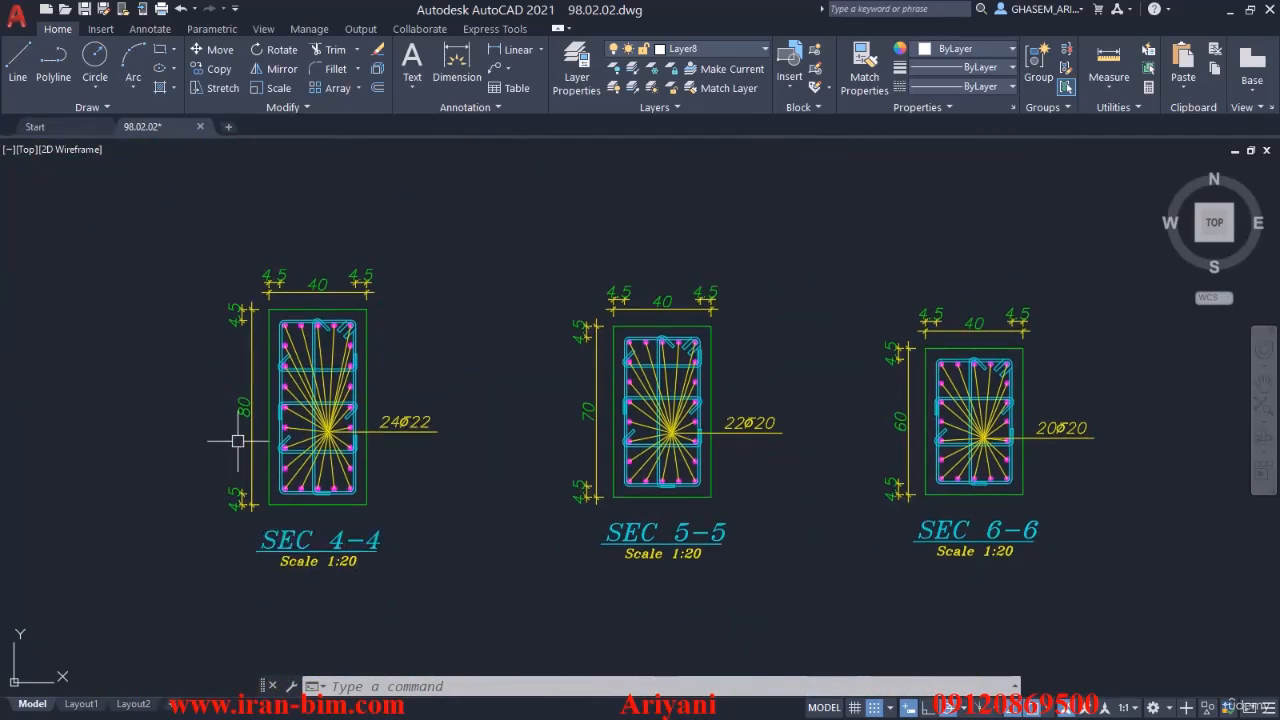
pyautogui.moveTo(396, 402); pyautogui.dragTo(366, 428, button='middle')
pyautogui.scroll(-2, 381, 389)
pyautogui.moveTo(391, 385); pyautogui.dragTo(347, 425, button='middle')
pyautogui.scroll(2, 347, 425)
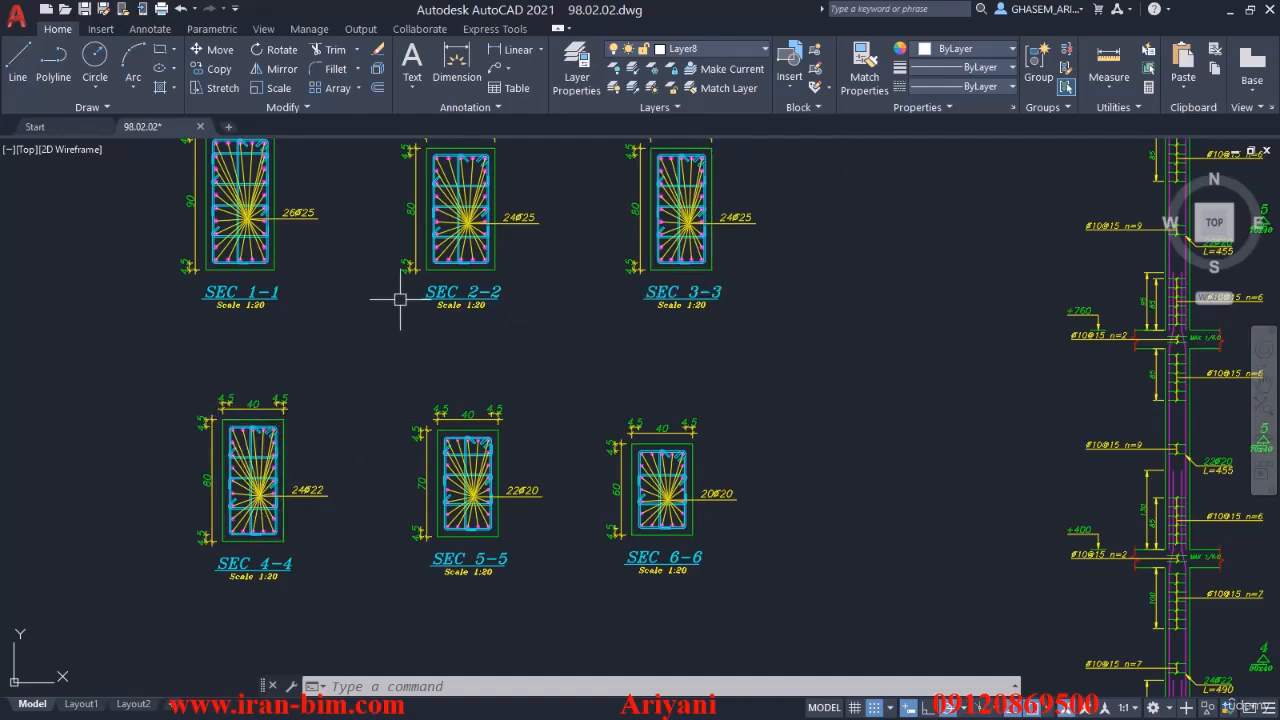
pyautogui.moveTo(382, 12); pyautogui.dragTo(1279, 146)
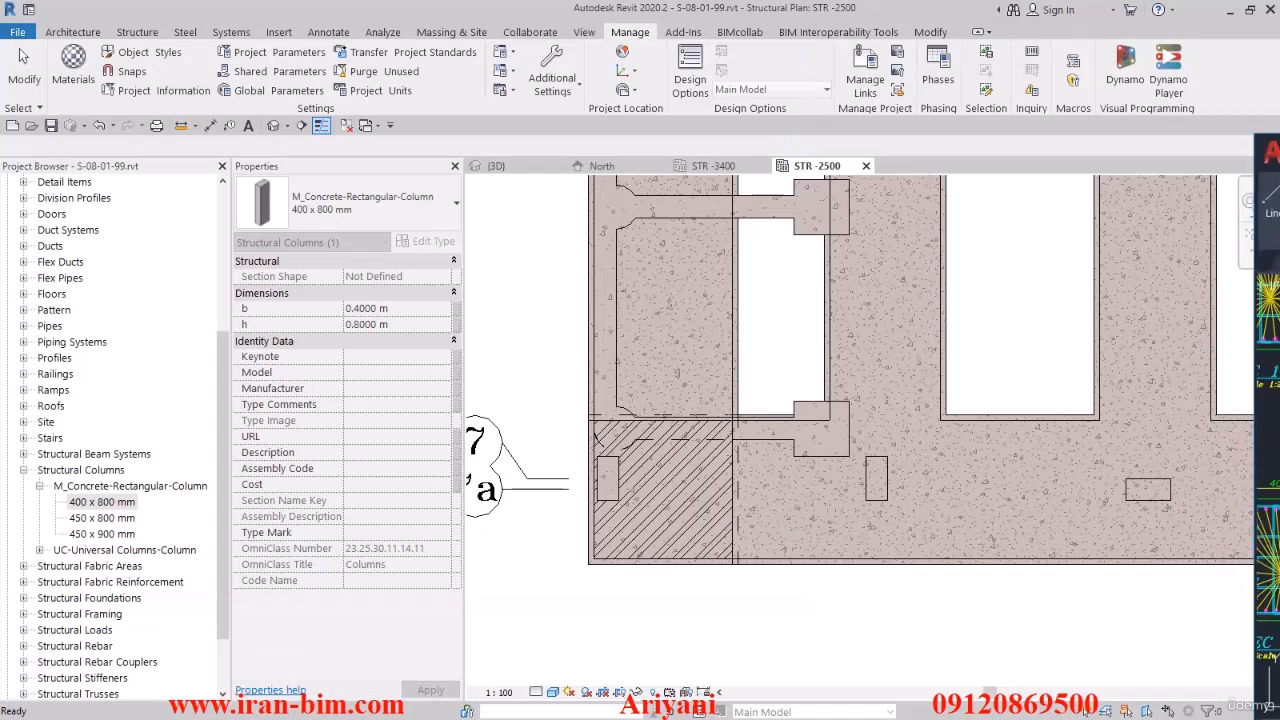
# Duplicate the 400 x 800 mm column type and name the copy 400 x 700 mm
pyautogui.click(120, 506)
pyautogui.rightClick(120, 506)
pyautogui.click(145, 501)
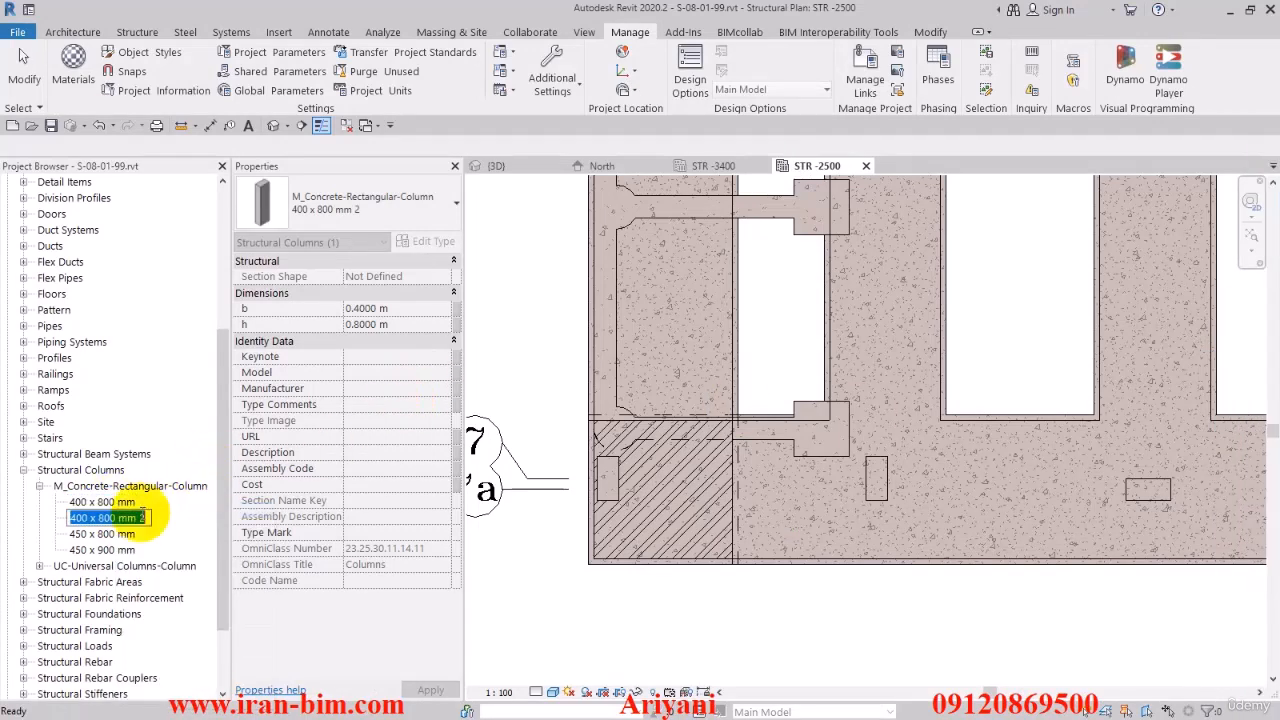
pyautogui.write('400 x 700')
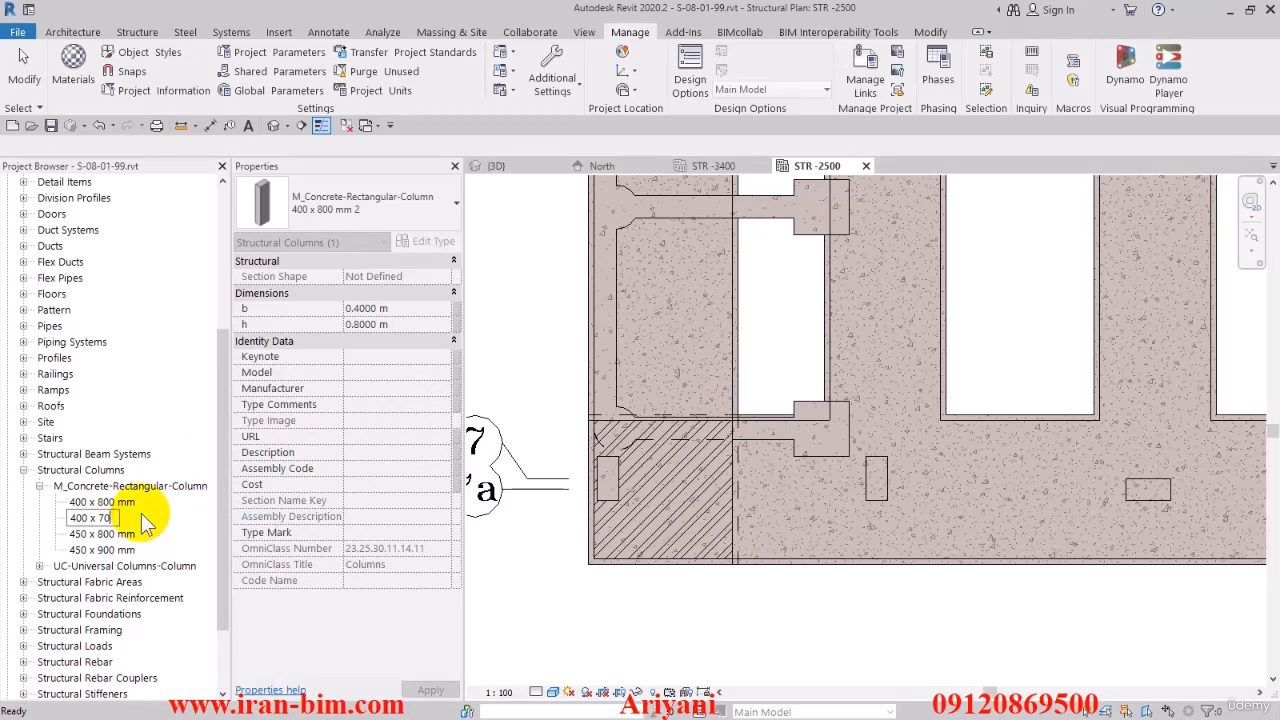
pyautogui.press('Return')
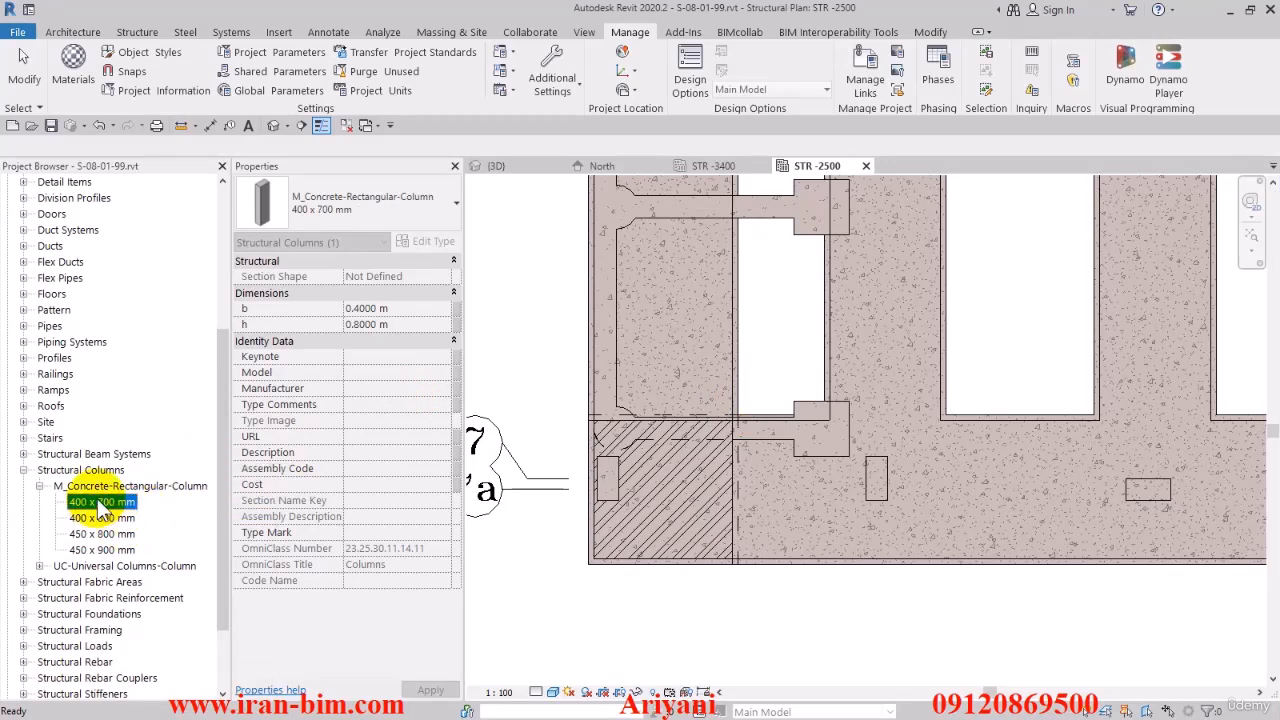
# Set the 400 x 700 mm column type's h to 0.7 m
pyautogui.doubleClick(100, 518)
pyautogui.click(817, 292)
pyautogui.write('0.7')
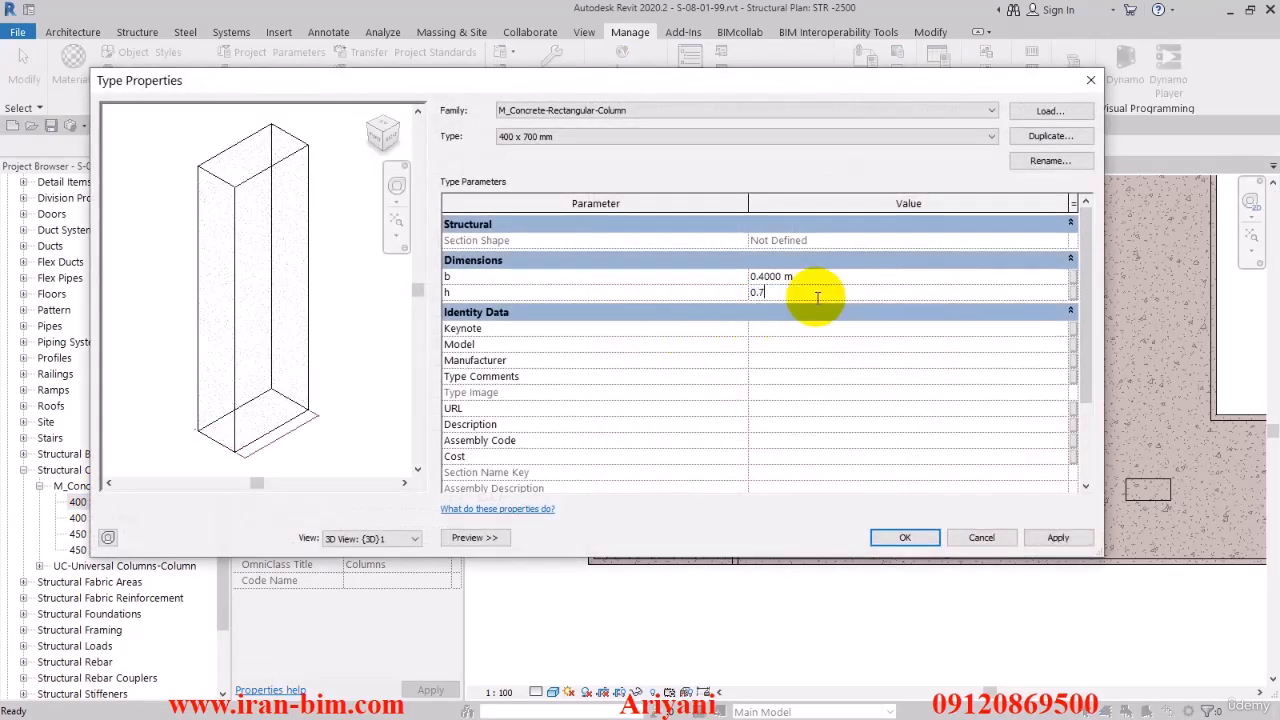
pyautogui.click(904, 537)
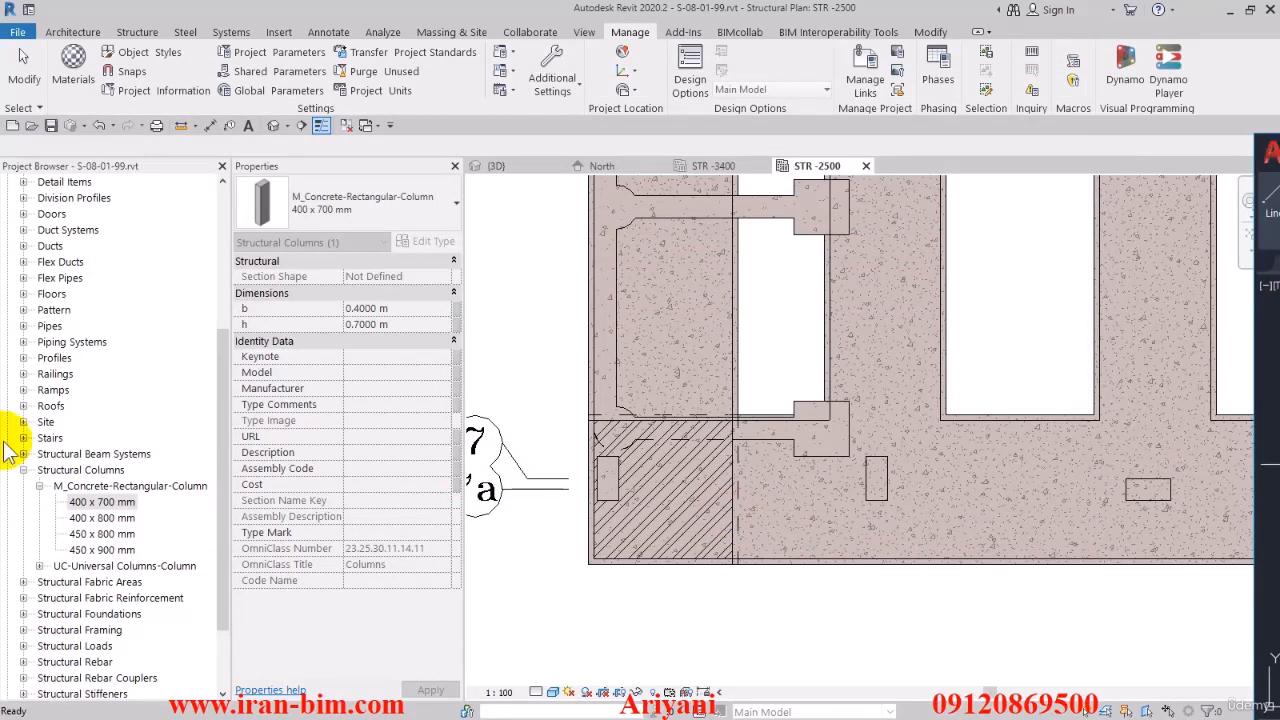
# Duplicate the 400 x 700 mm column type and name the copy 400 x 500 mm
pyautogui.rightClick(110, 502)
pyautogui.click(165, 512)
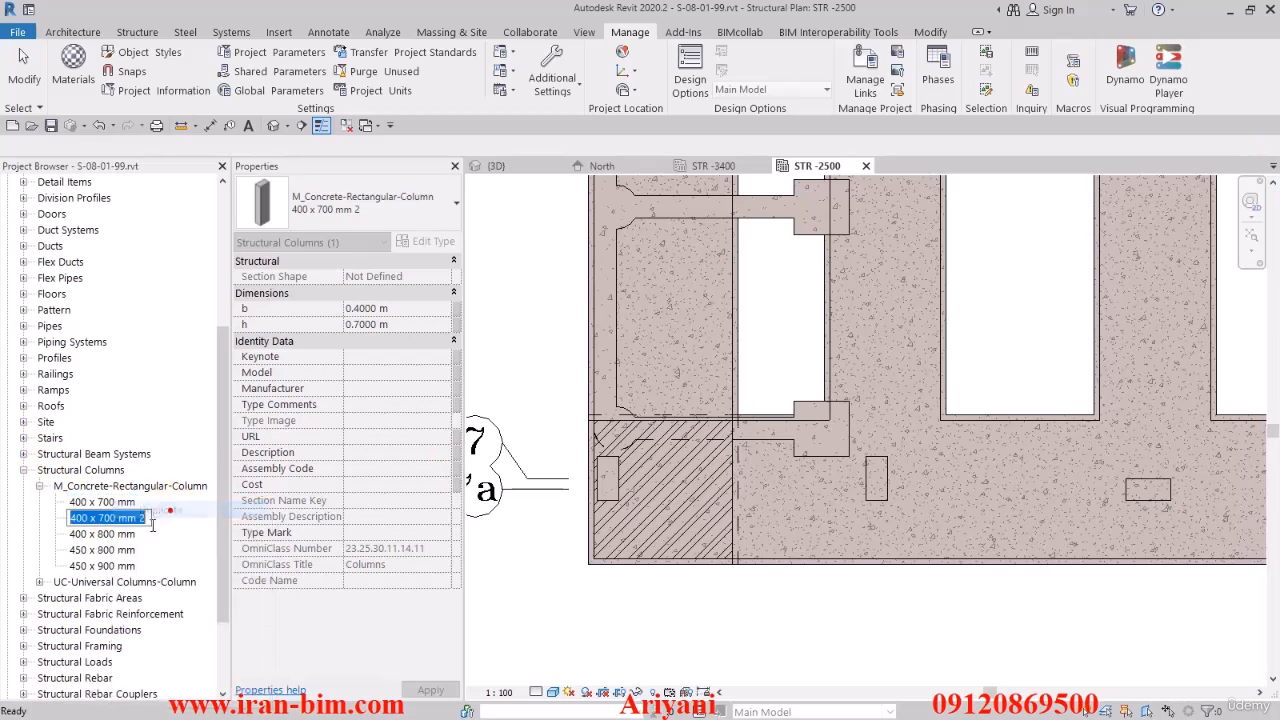
pyautogui.write('400 x 5')
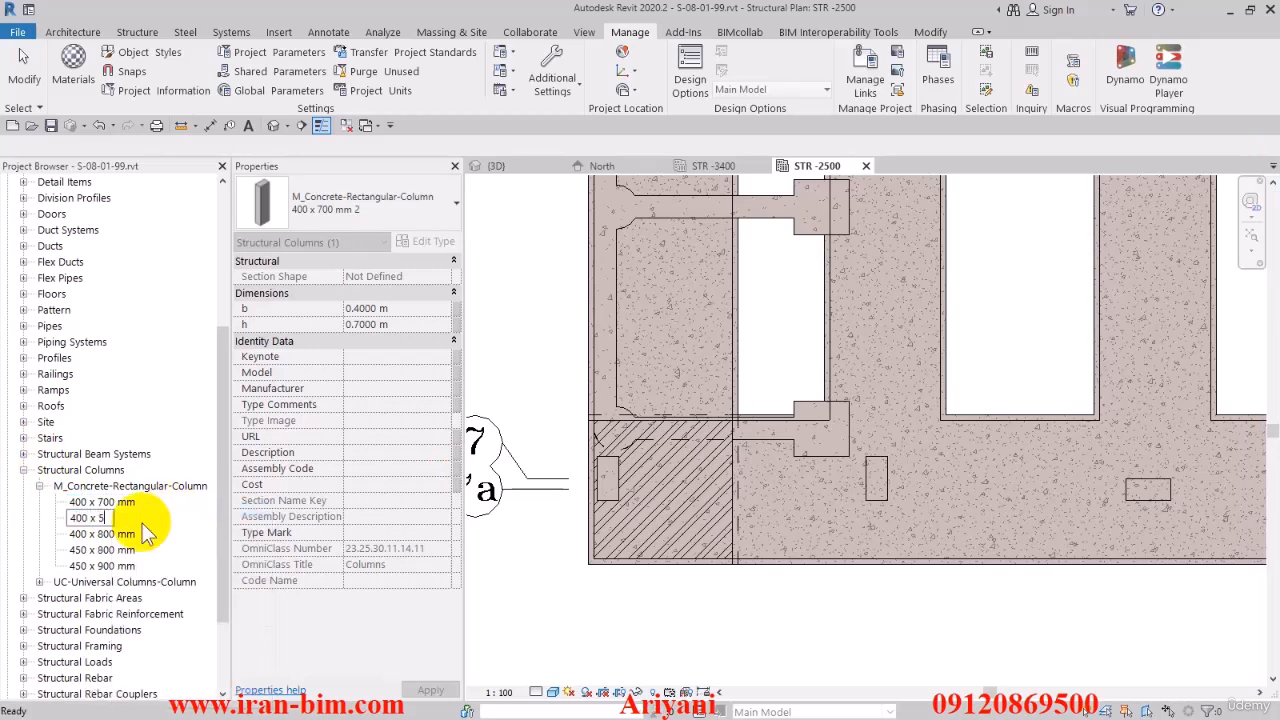
pyautogui.write('00')
pyautogui.write(' mm')
pyautogui.press('Return')
# Set the 400 x 500 mm column type's h to 0.5 m
pyautogui.doubleClick(100, 501)
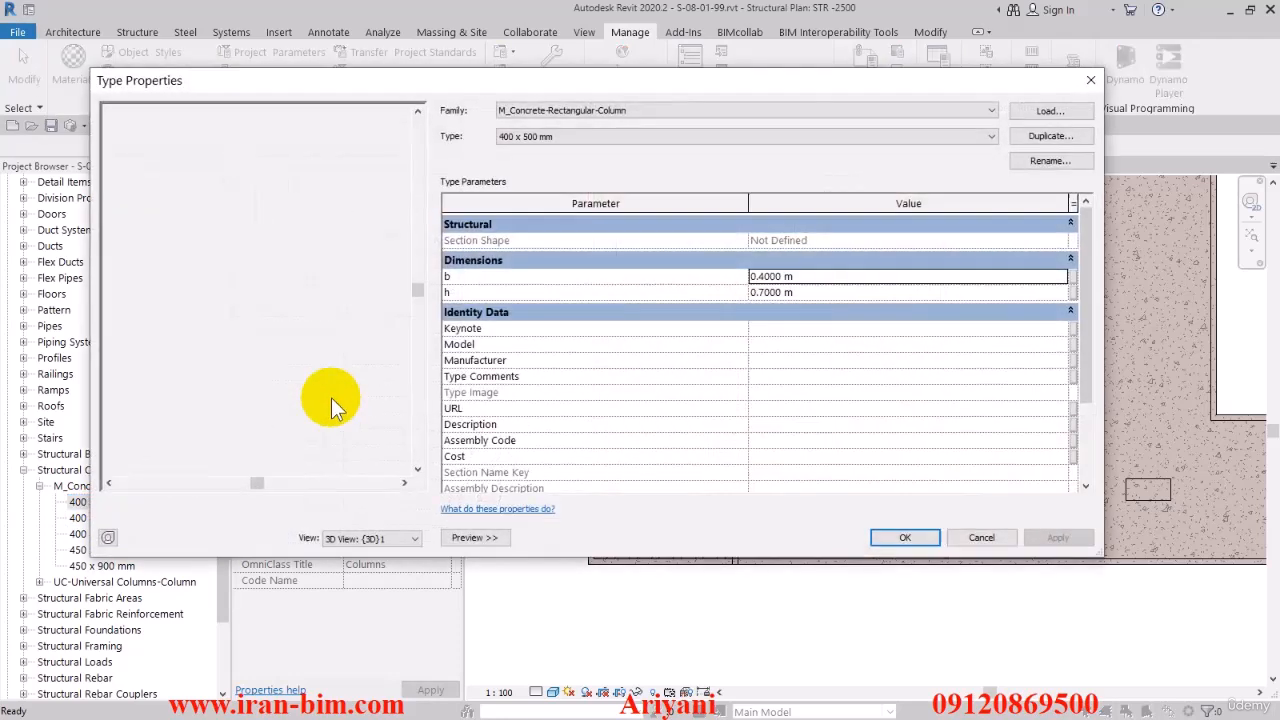
pyautogui.click(802, 306)
pyautogui.click(816, 293)
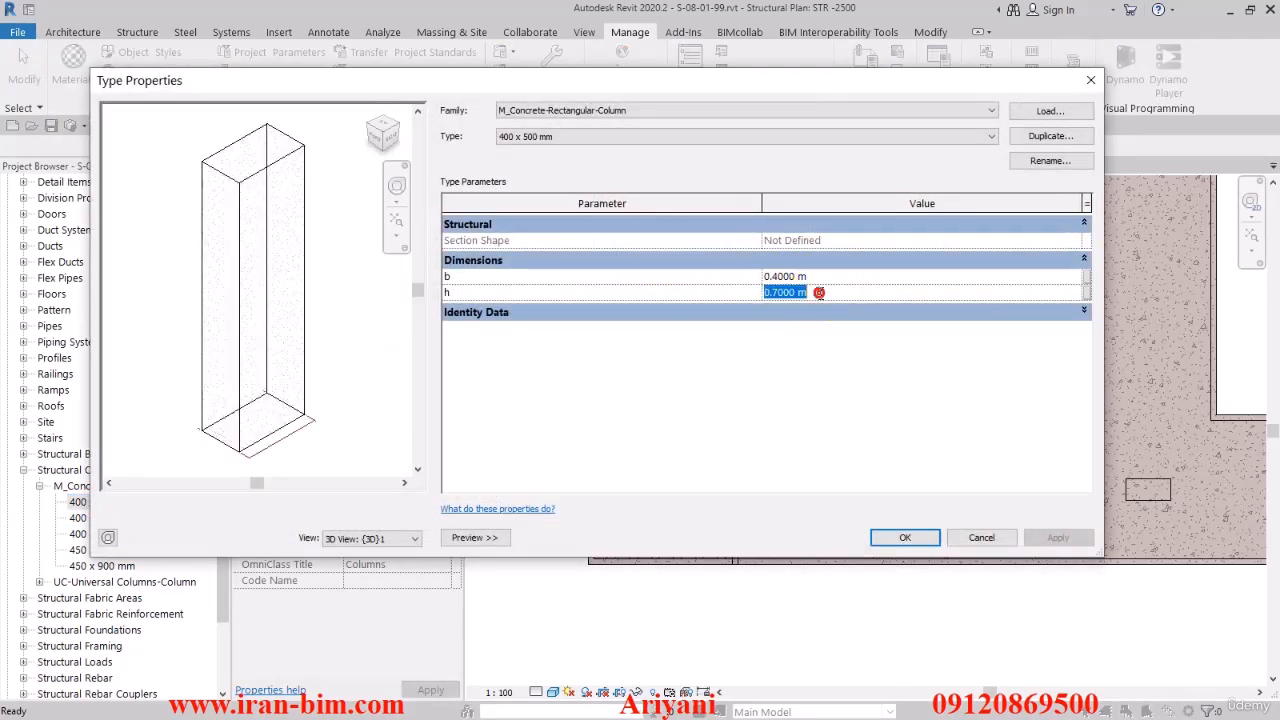
pyautogui.write('0.5')
pyautogui.click(779, 312)
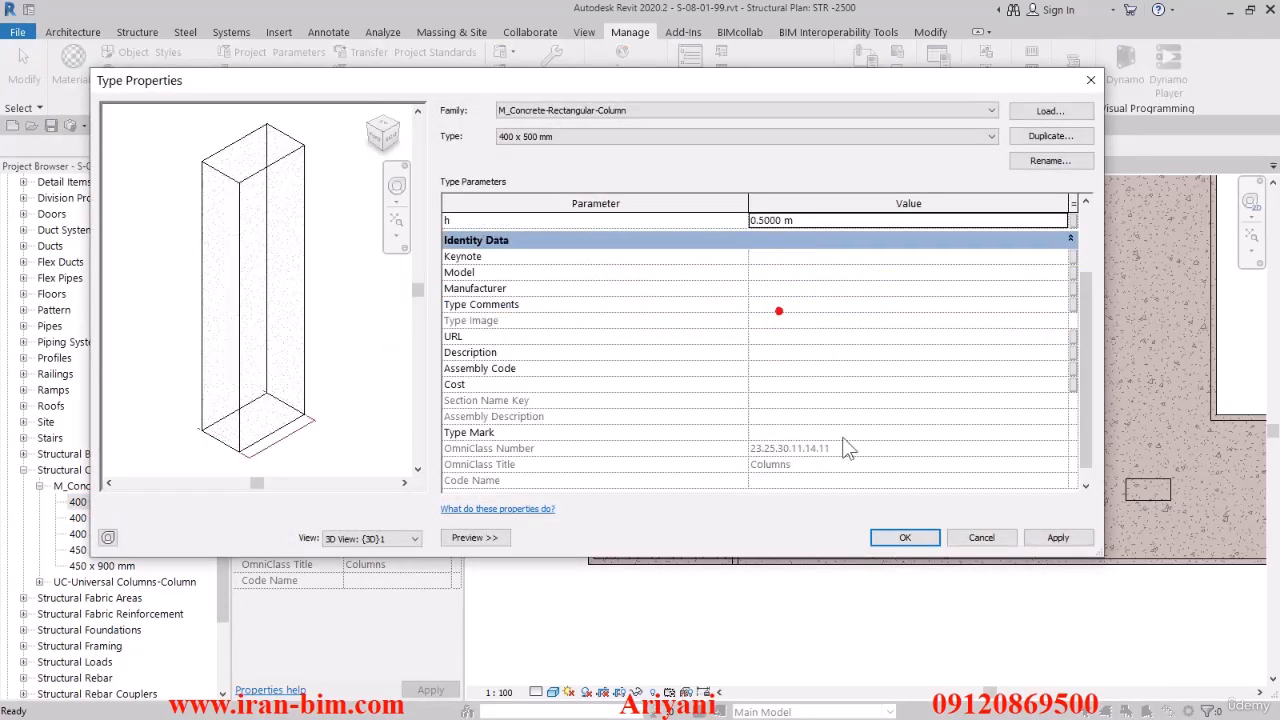
pyautogui.click(895, 540)
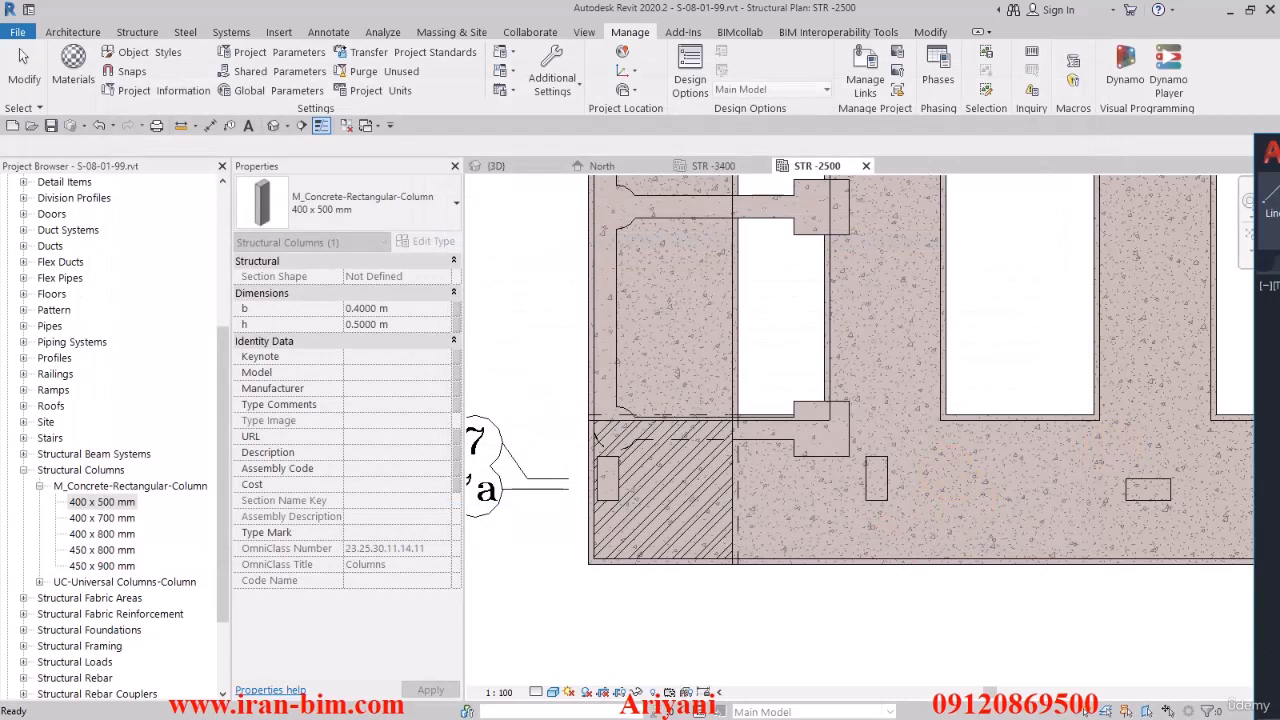
# Duplicate the 400 x 500 mm column type and name the copy 400 x 400 mm
pyautogui.rightClick(104, 503)
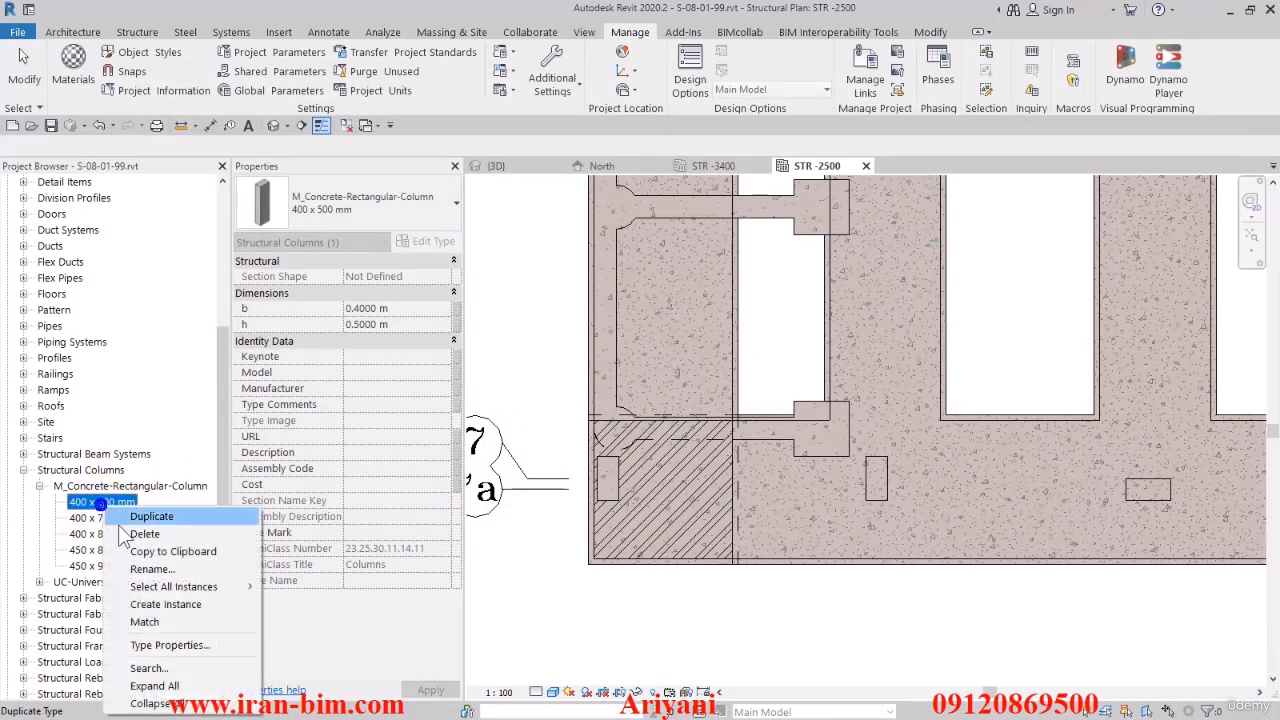
pyautogui.click(148, 518)
pyautogui.write('4')
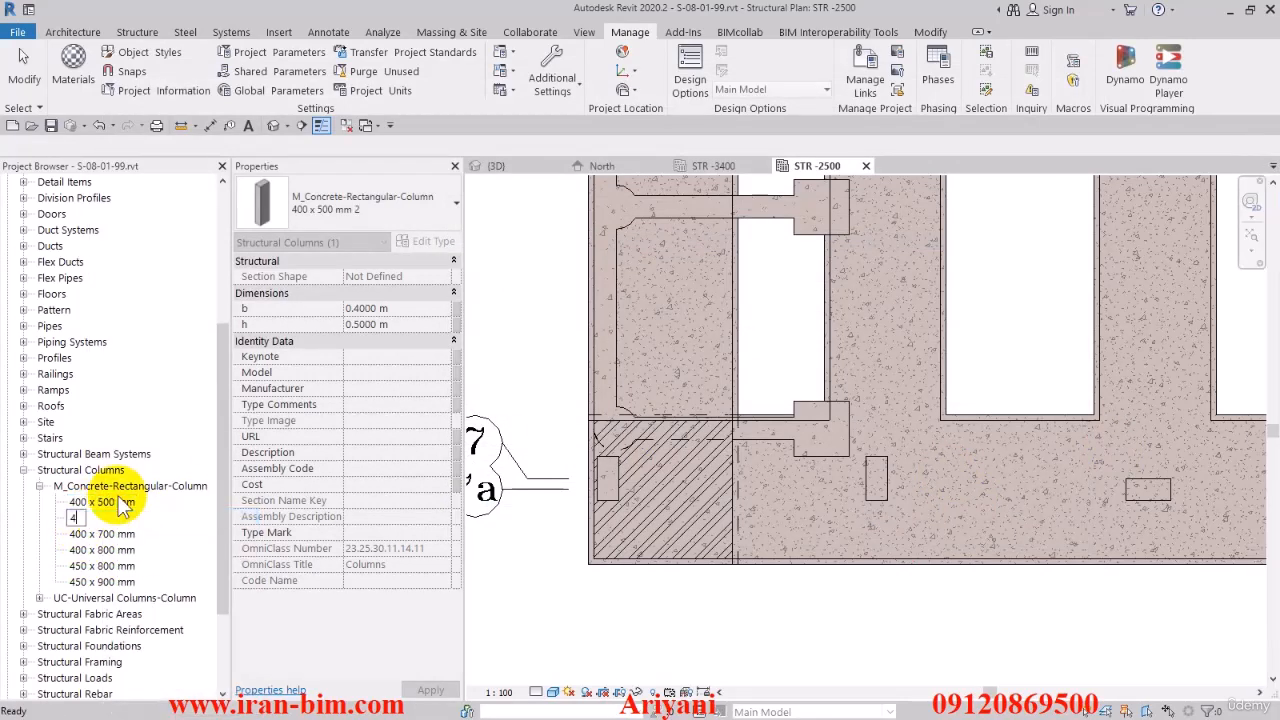
pyautogui.write('00 x 400 mm')
pyautogui.press('Return')
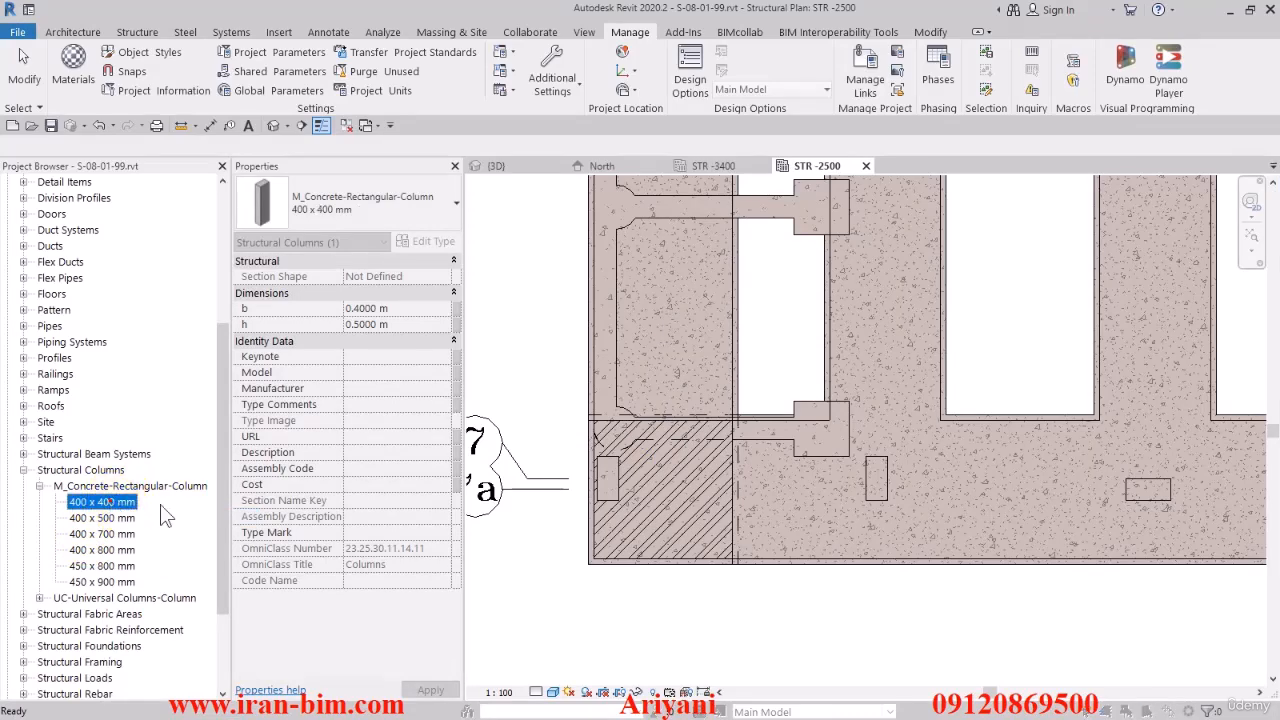
# Set the 400 x 400 mm column type's h to 0.4 m and save the project
pyautogui.doubleClick(130, 502)
pyautogui.click(822, 295)
pyautogui.write('0.4')
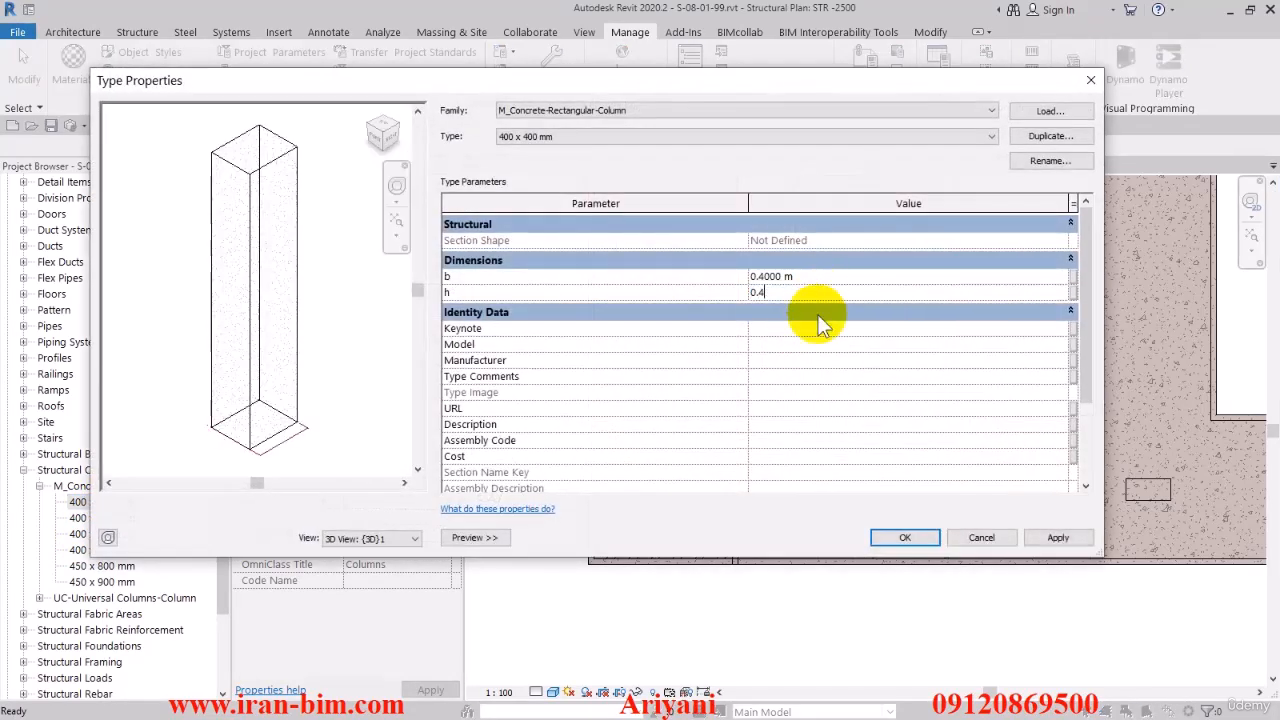
pyautogui.click(904, 537)
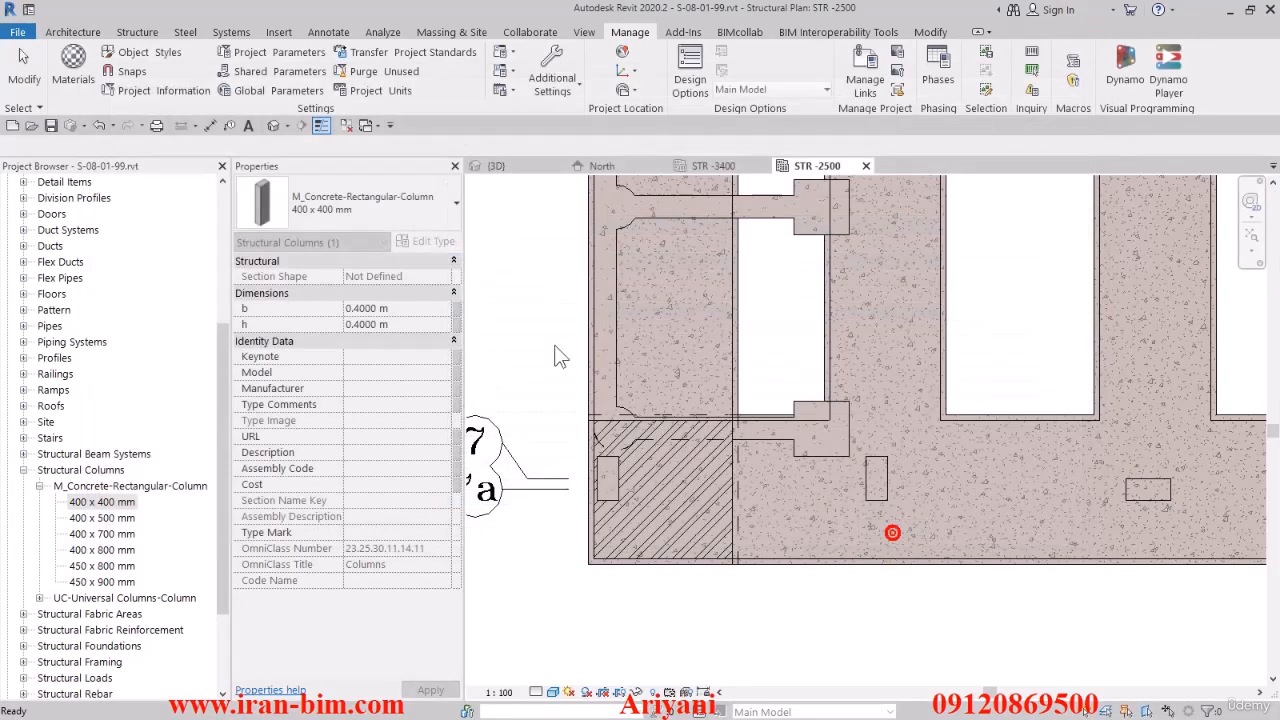
pyautogui.click(51, 126)
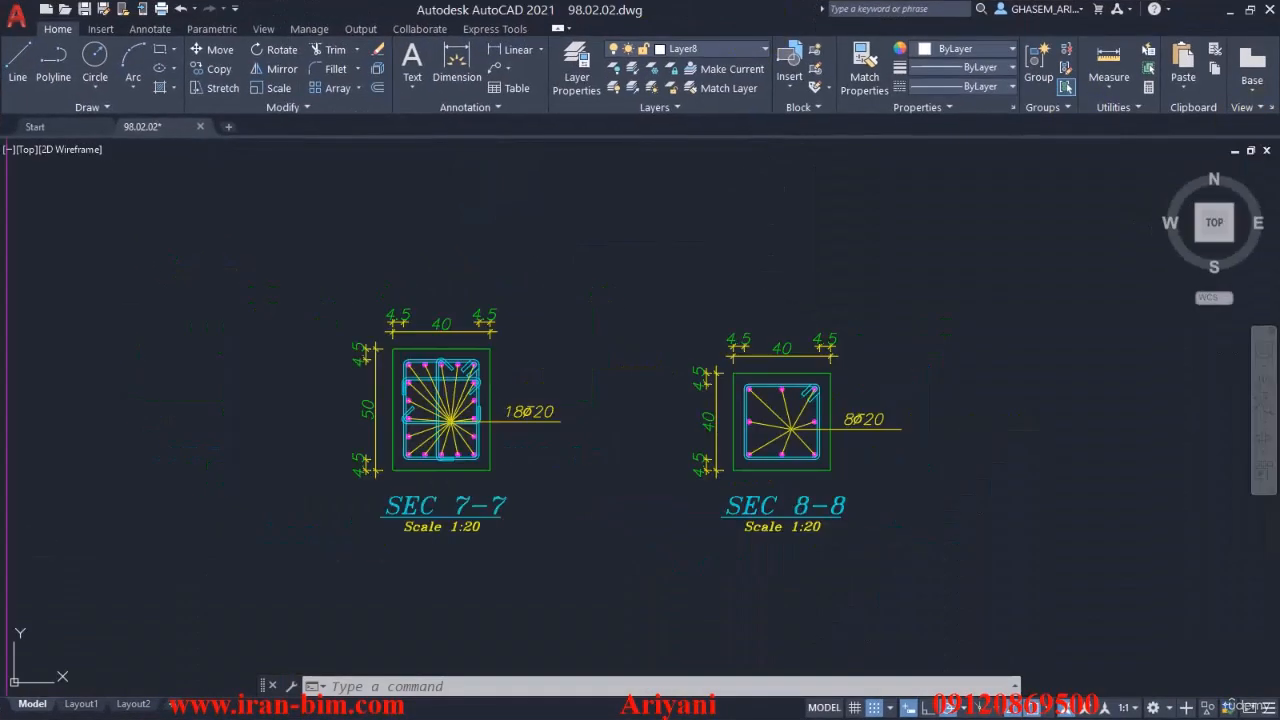
# Check the column sections up to SEC 8-8 in the AutoCAD drawing for sizes missing from the Revit column types
pyautogui.scroll(-4, 687, 480)
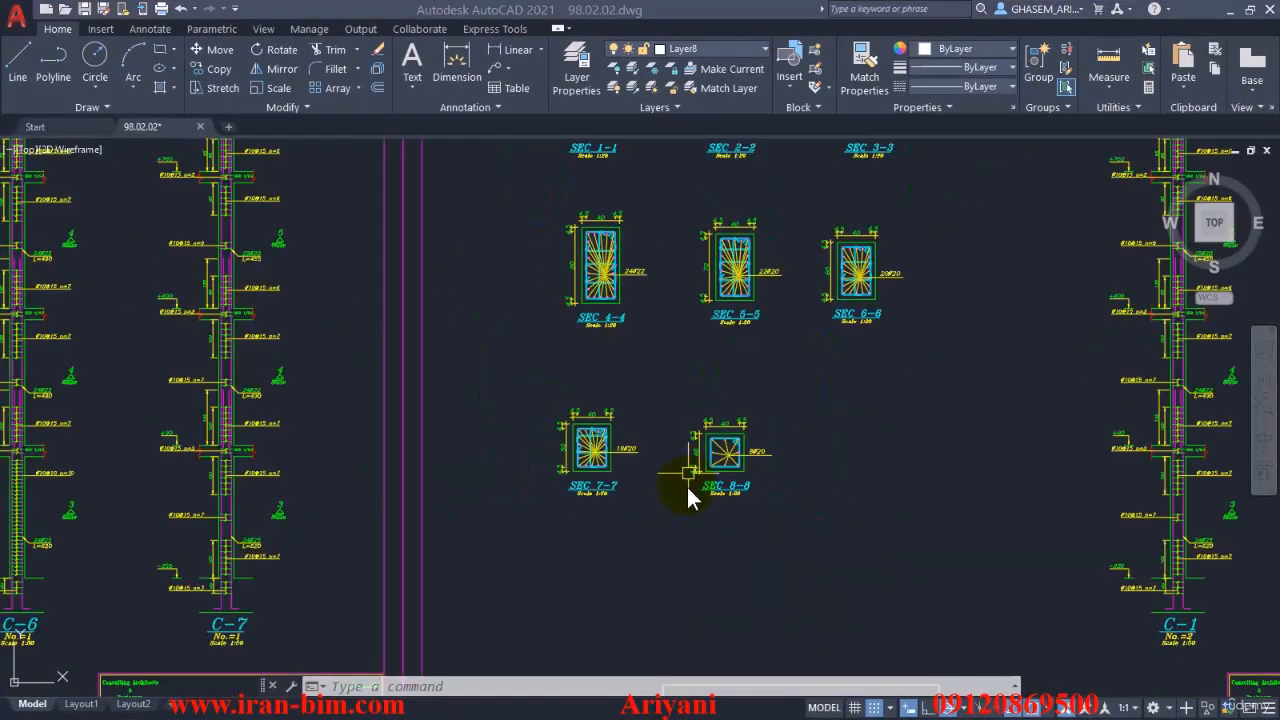
pyautogui.scroll(-4, 687, 487)
pyautogui.moveTo(620, 440)
pyautogui.mouseDown(button='middle')
pyautogui.moveTo(681, 431)
pyautogui.moveTo(734, 400)
pyautogui.mouseUp(button='middle')
pyautogui.scroll(6, 734, 437)
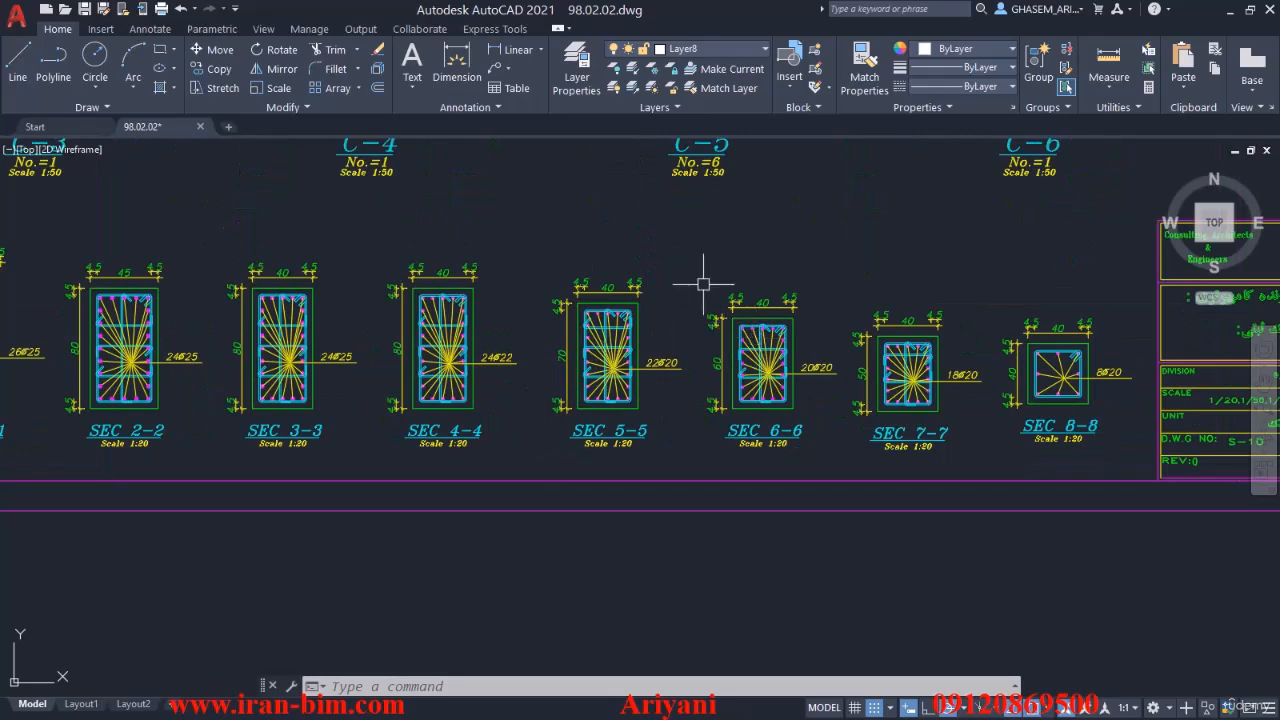
pyautogui.moveTo(493, 334); pyautogui.dragTo(814, 370, button='middle')
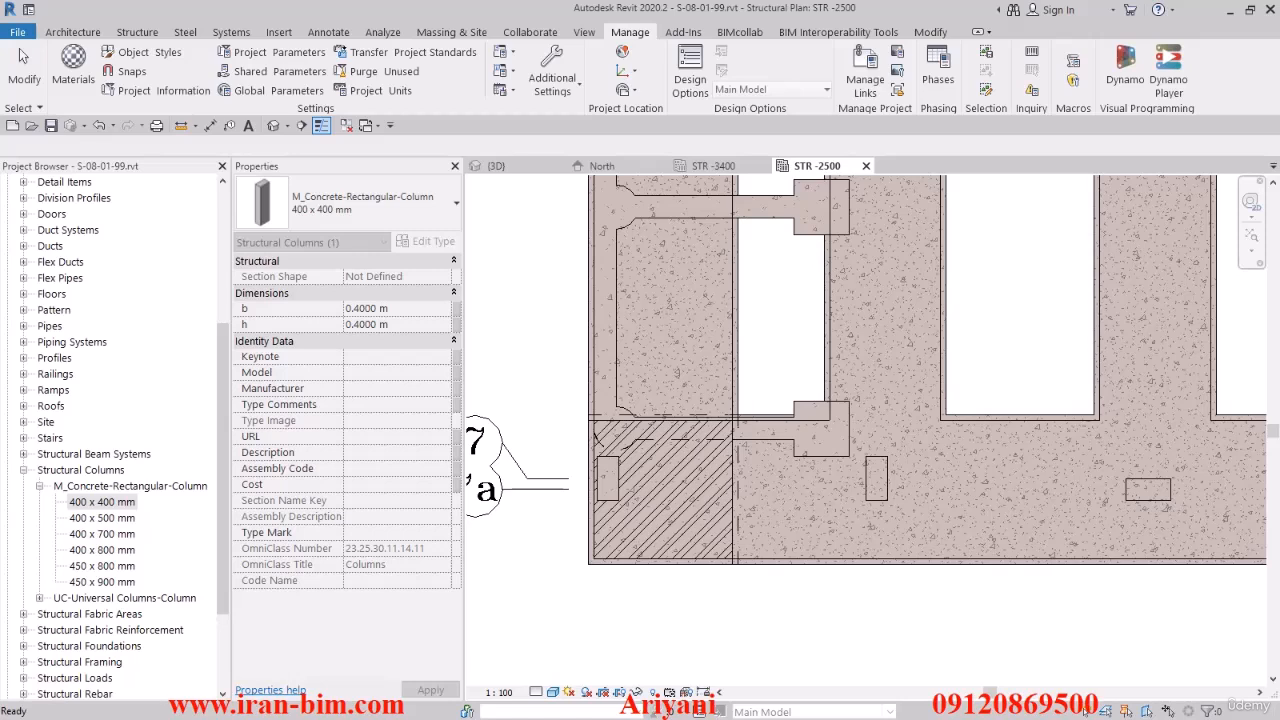
# In Revit, duplicate the 400 x 500 mm column type and name the copy 400 x 600 mm
pyautogui.rightClick(100, 518)
pyautogui.click(160, 319)
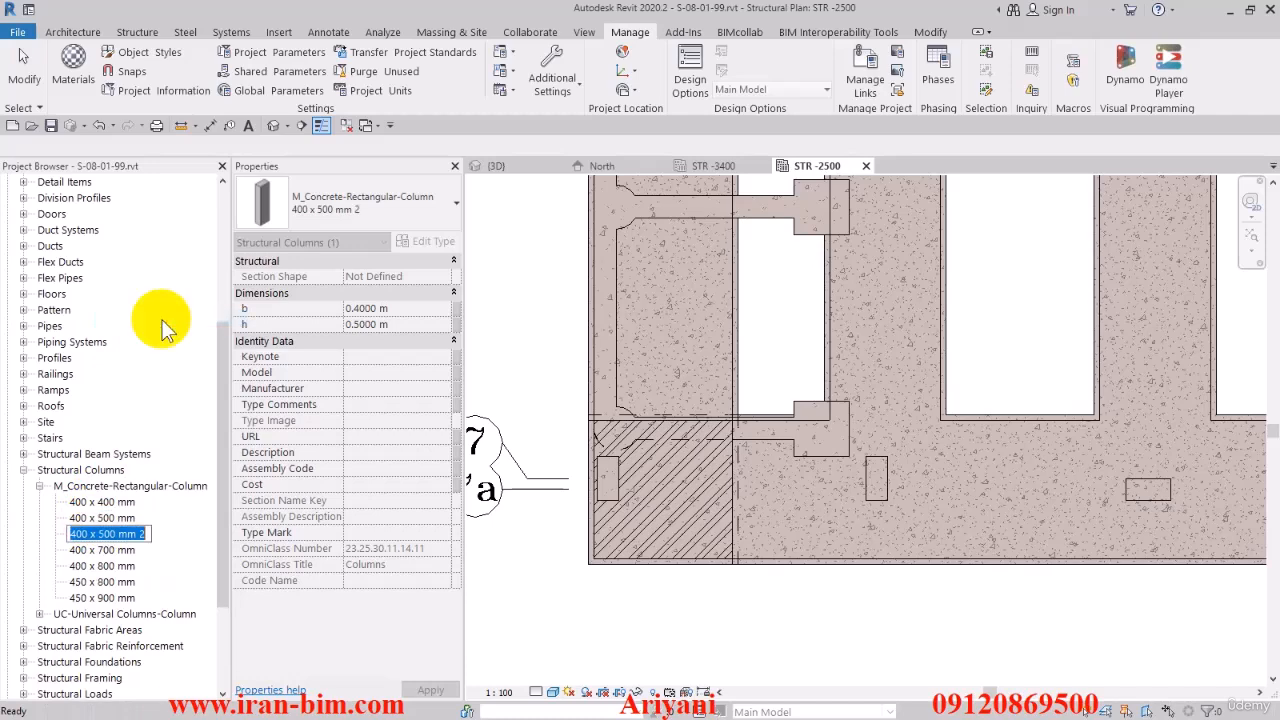
pyautogui.write('400 x 600')
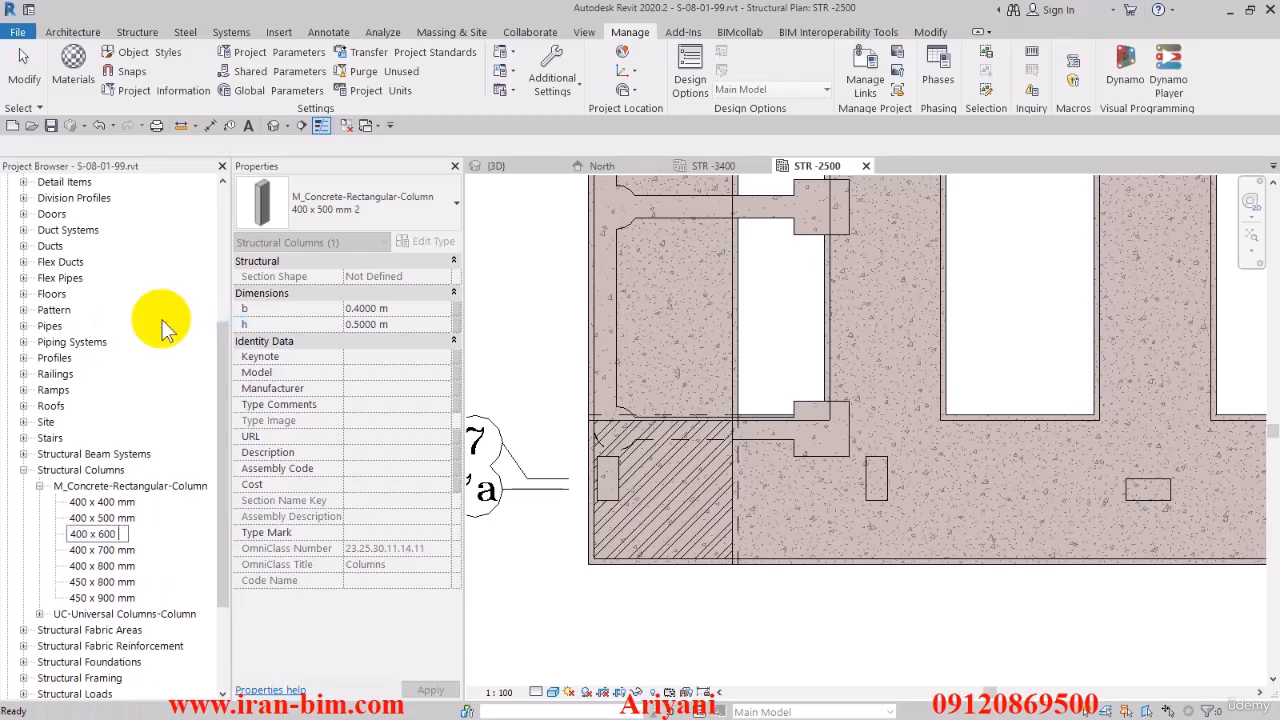
pyautogui.write(' mm')
pyautogui.press('Return')
# Set the 400 x 600 mm column type's h to 0.6 m
pyautogui.press('Return')
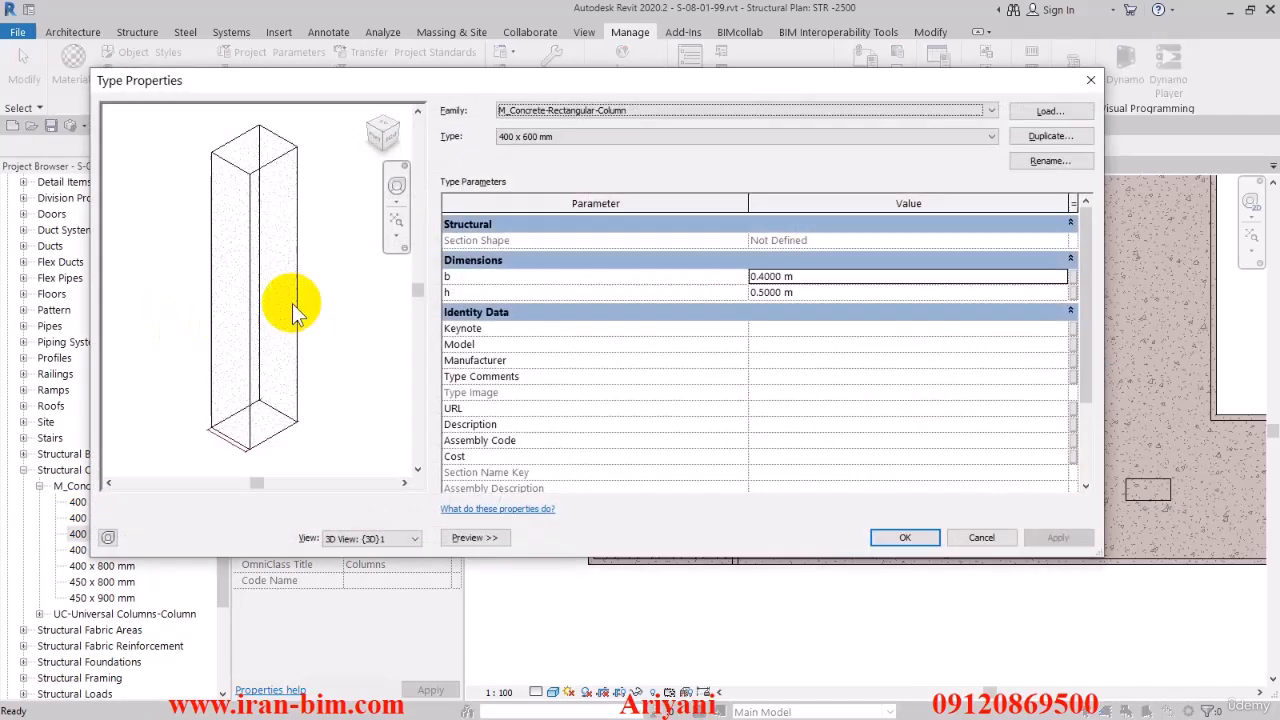
pyautogui.click(778, 292)
pyautogui.write('0.6')
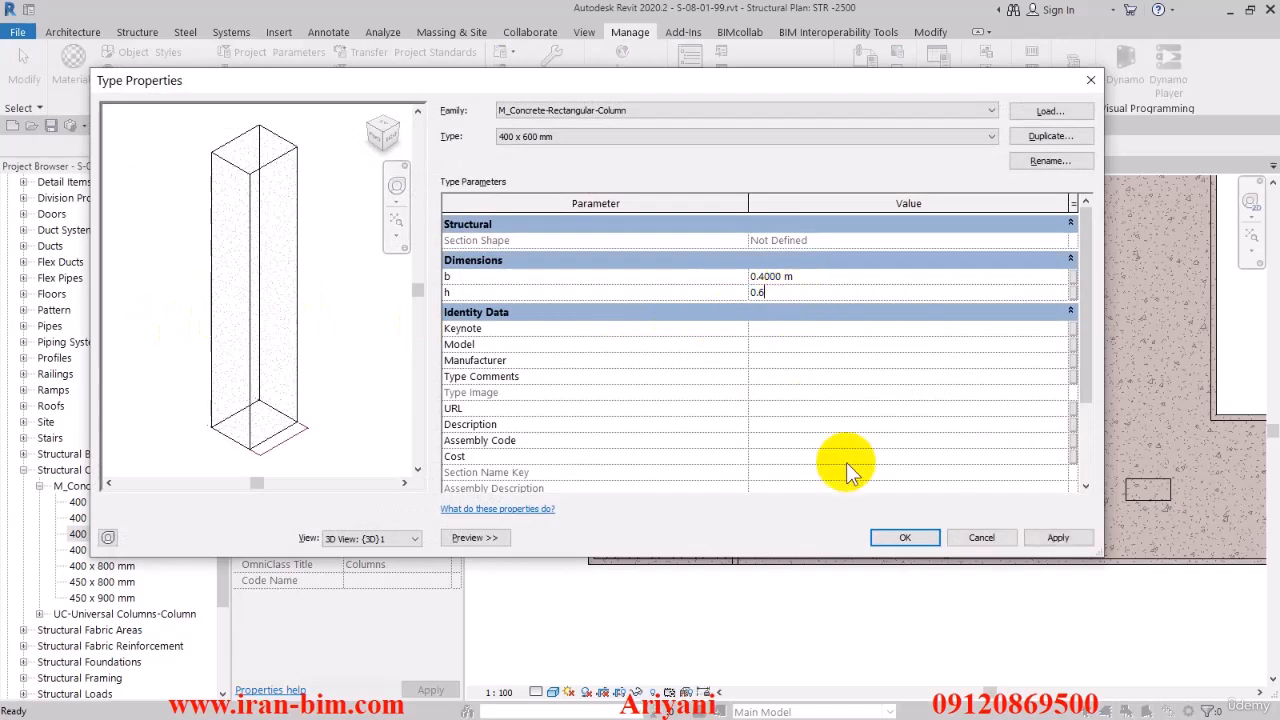
pyautogui.click(905, 537)
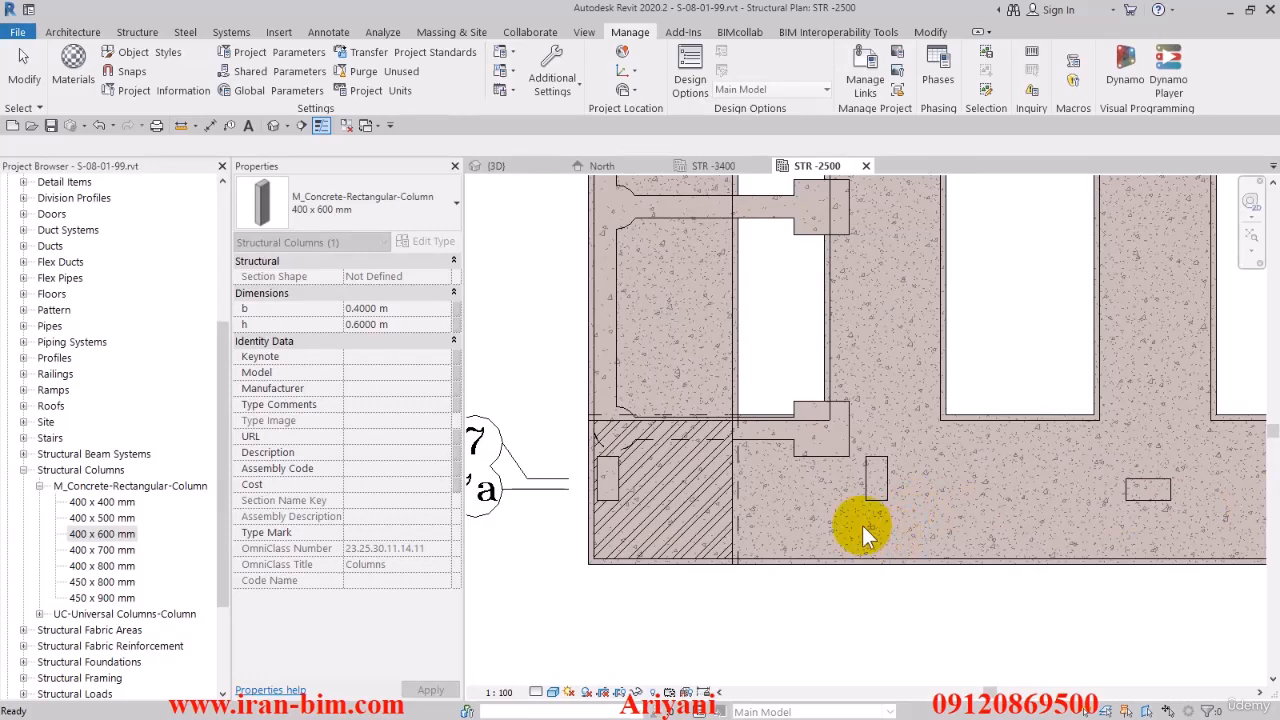
# Examine the column positions on the STR -2500 structural plan, from grid 7 up to grids 1 and 2
pyautogui.scroll(-3, 745, 437)
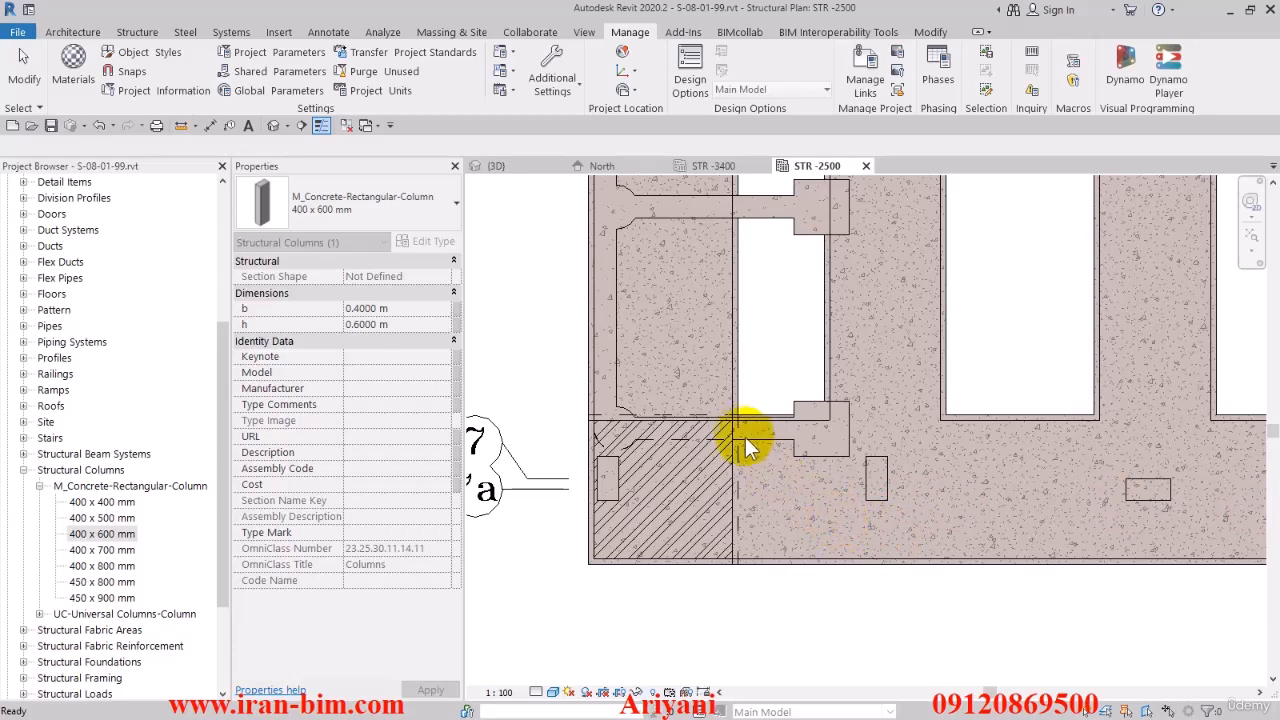
pyautogui.press('Escape')
pyautogui.scroll(2, 740, 460)
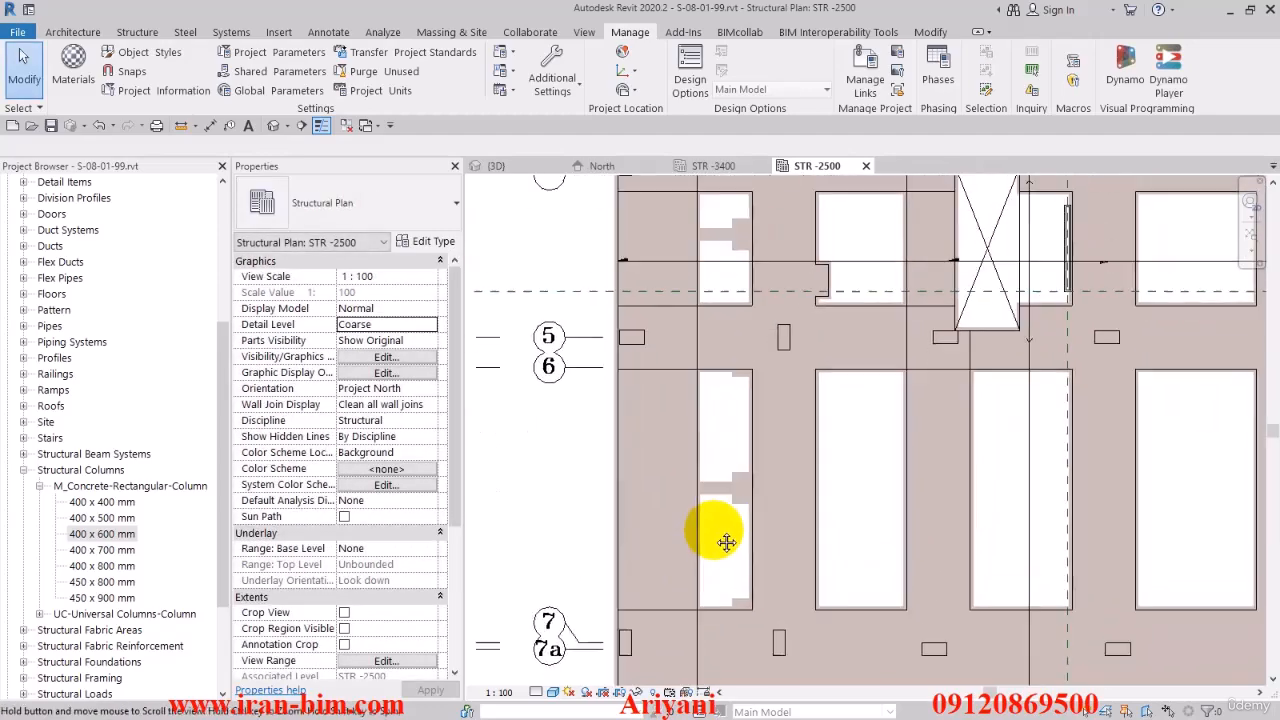
pyautogui.scroll(-2, 480, 420)
pyautogui.scroll(-3, 586, 357)
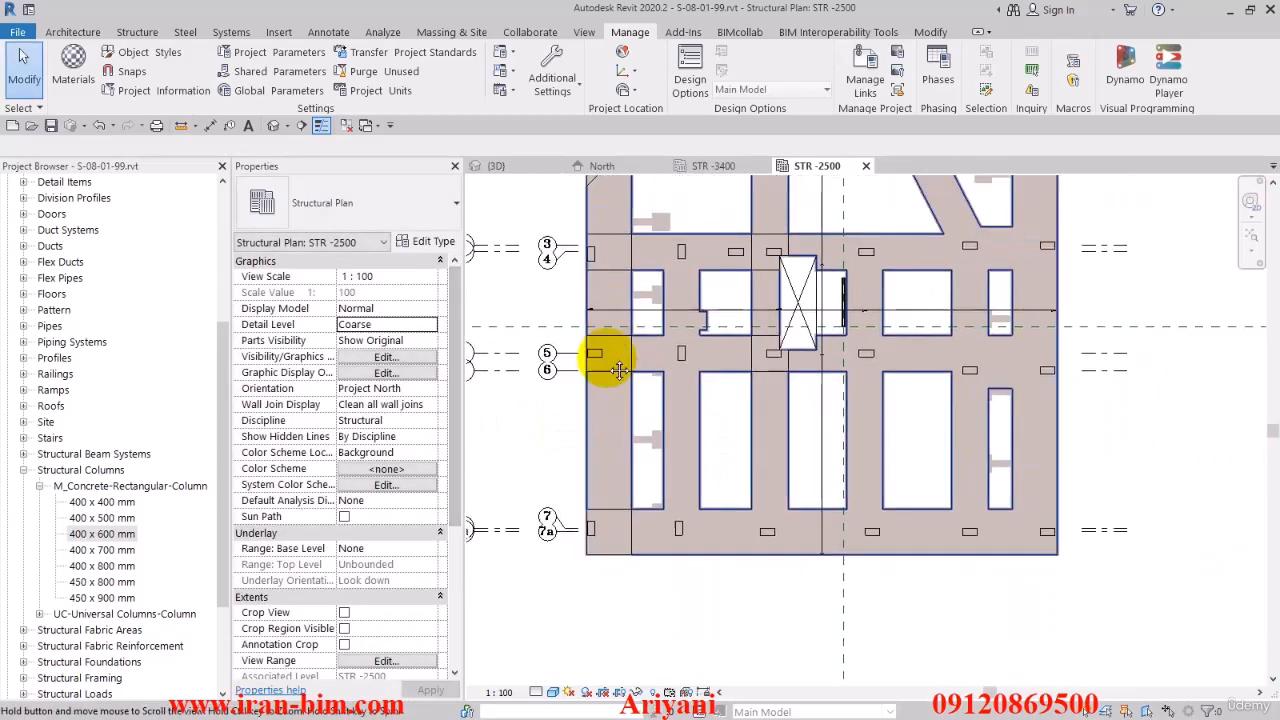
pyautogui.scroll(2, 632, 374)
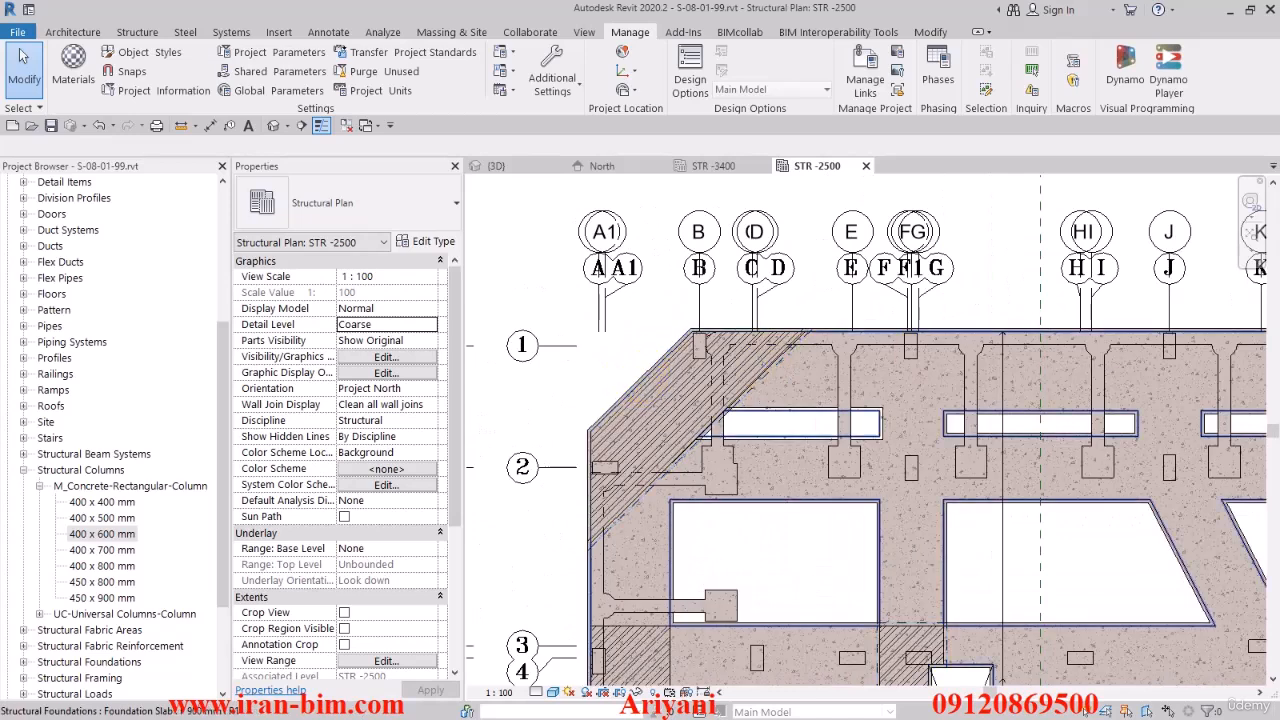